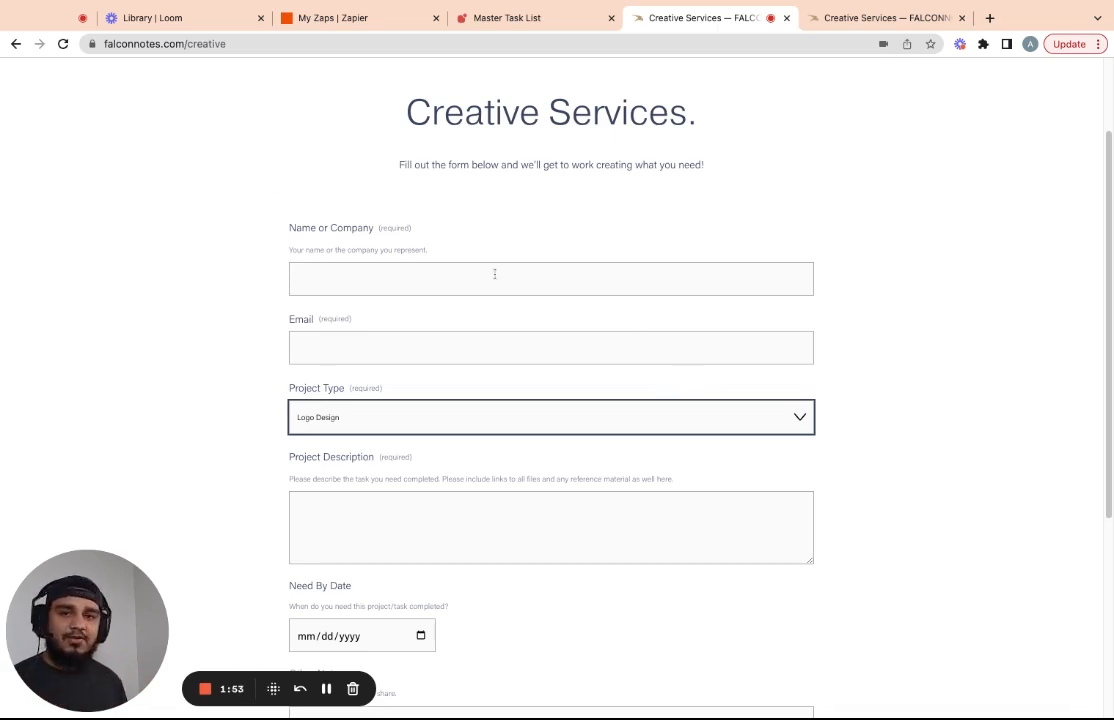
Inspect the form's Name, Email, Project Type, Description, Need By Date and Notes fields
left_click(392, 287)
left_click(423, 348)
scroll(525, 358, "down", 5)
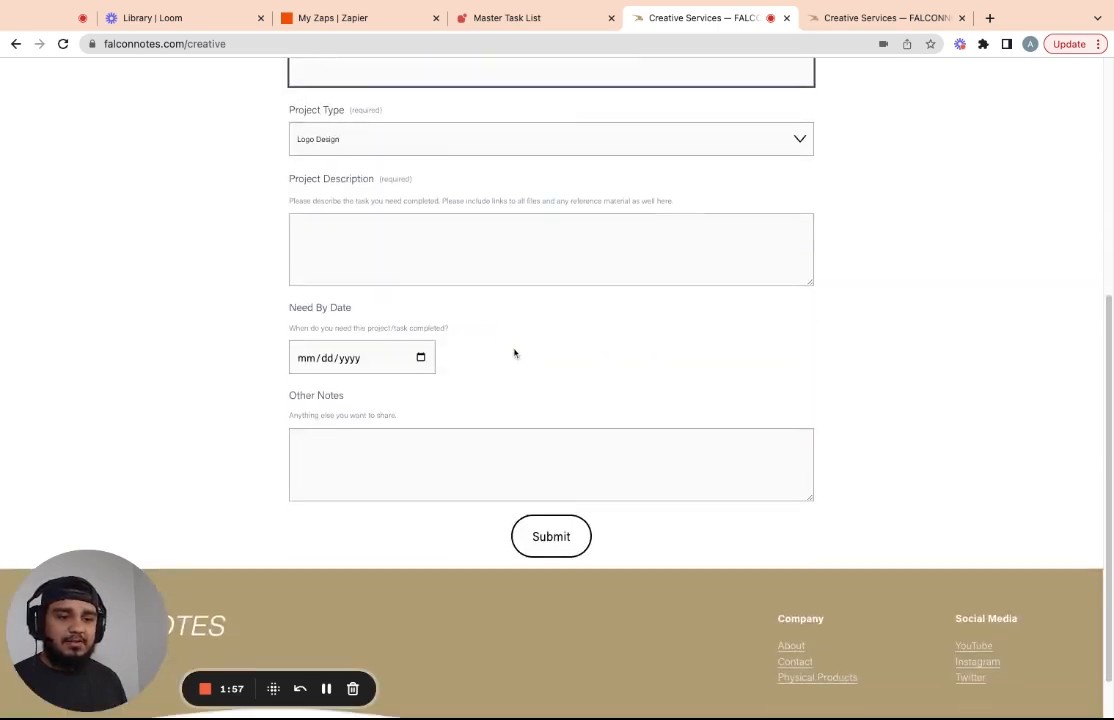
left_click(420, 140)
left_click(323, 244)
left_click(334, 352)
left_click(465, 464)
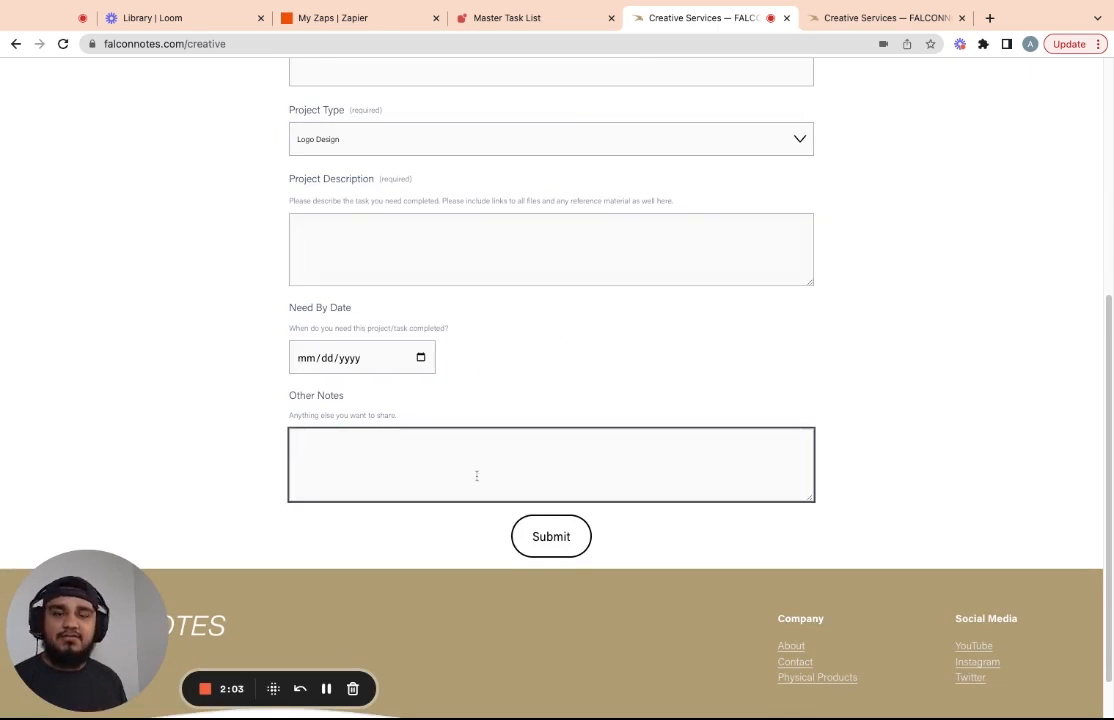
scroll(580, 250, "up", 4)
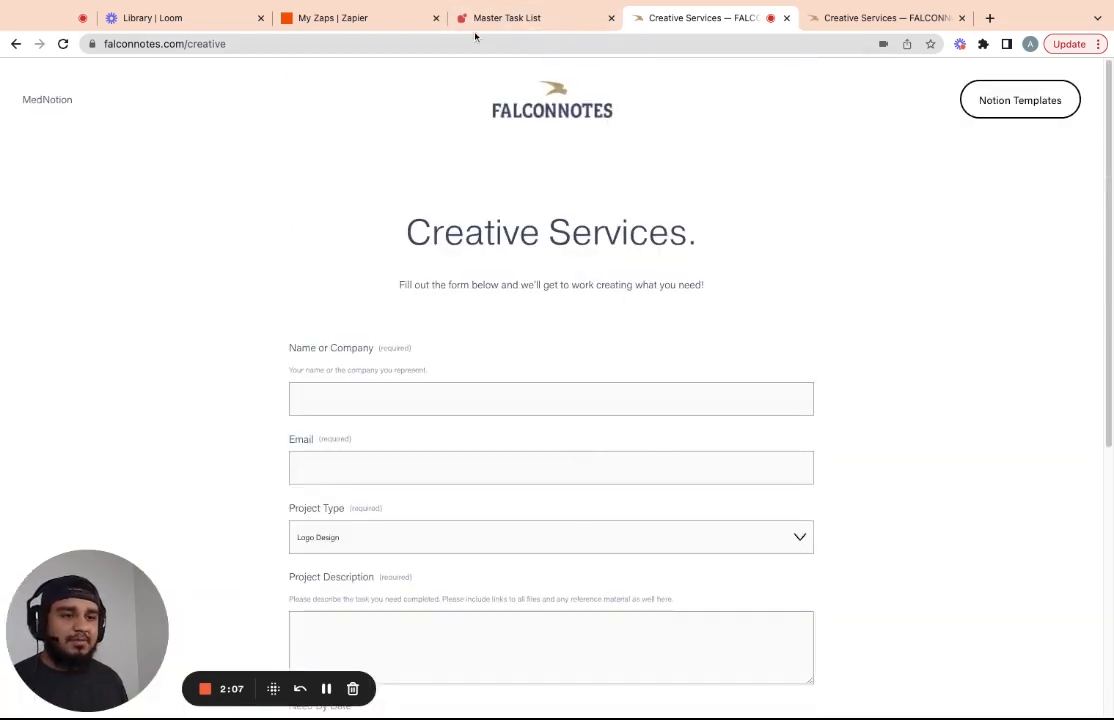
left_click(505, 17)
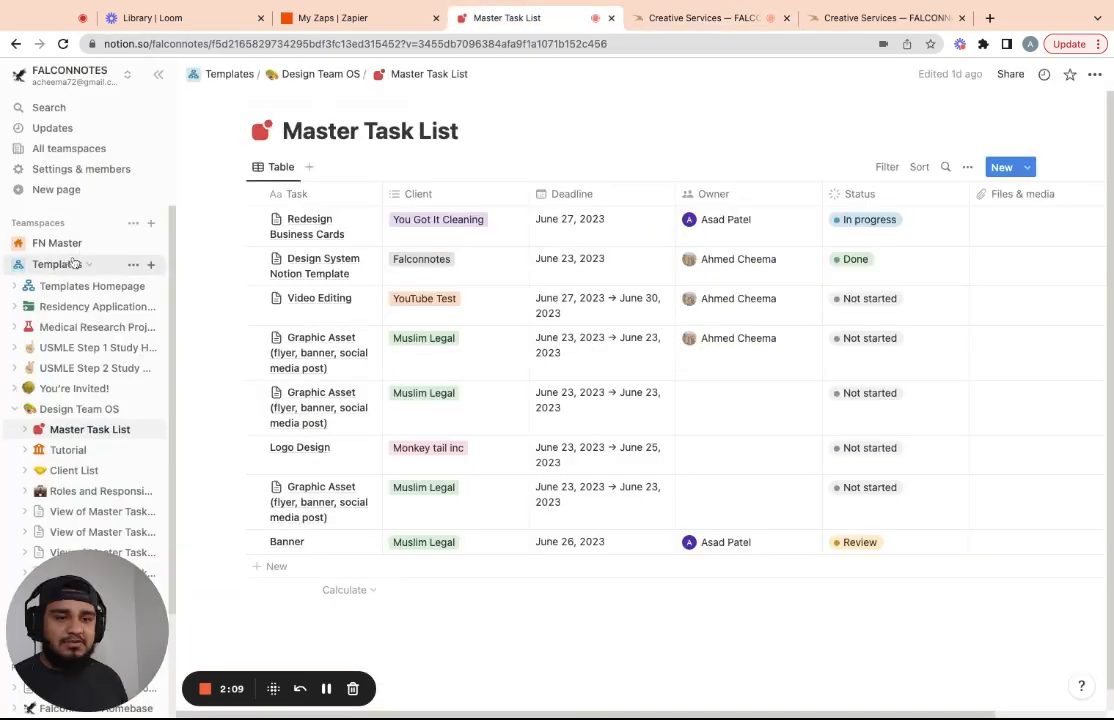
Scroll through the Design Team OS page's task assignment, in-progress and review sections
left_click(79, 409)
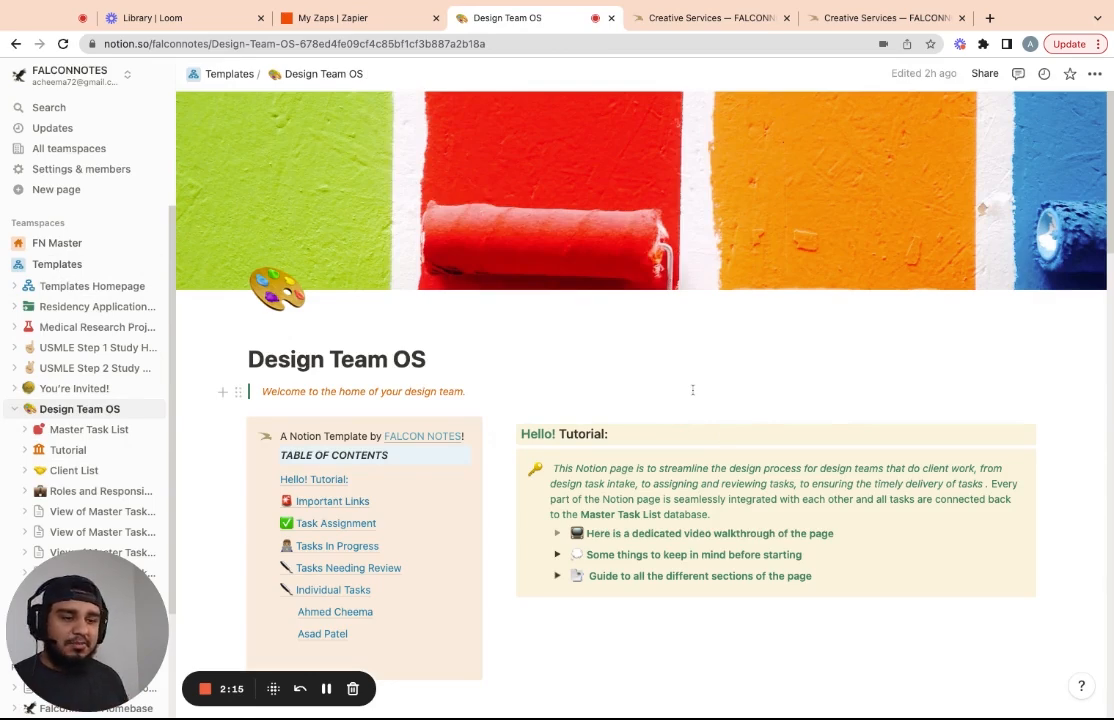
scroll(692, 390, "down", 5)
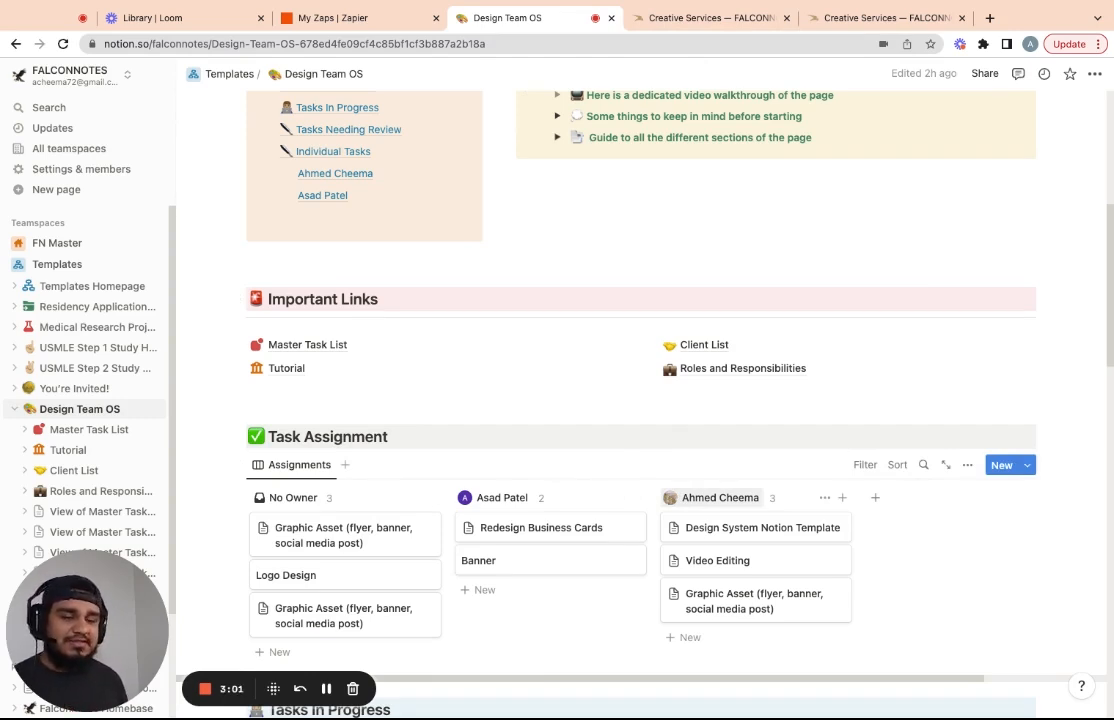
scroll(770, 450, "down", 3)
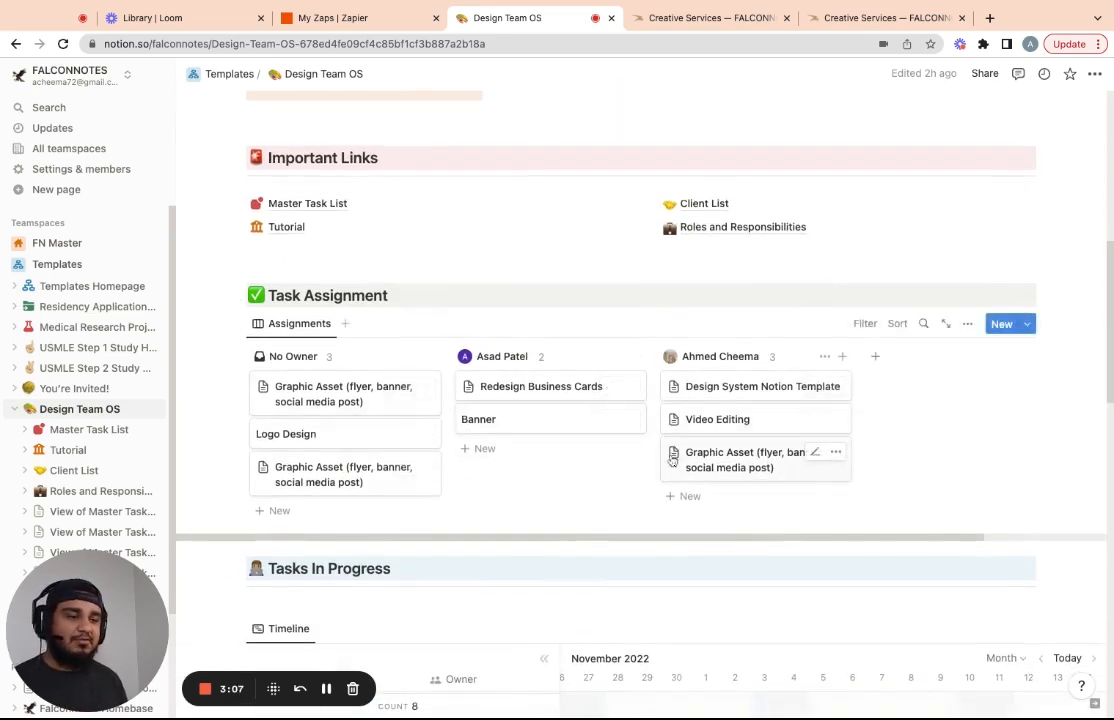
scroll(737, 460, "down", 9)
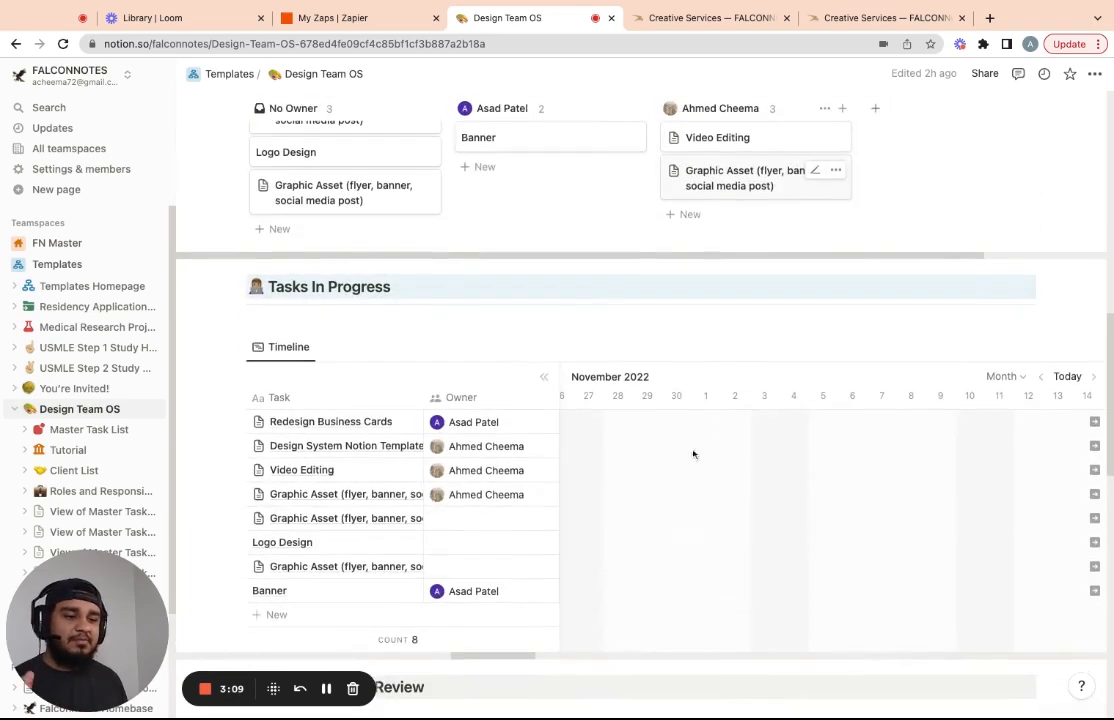
scroll(462, 441, "down", 4)
scroll(577, 466, "up", 3)
scroll(577, 466, "up", 10)
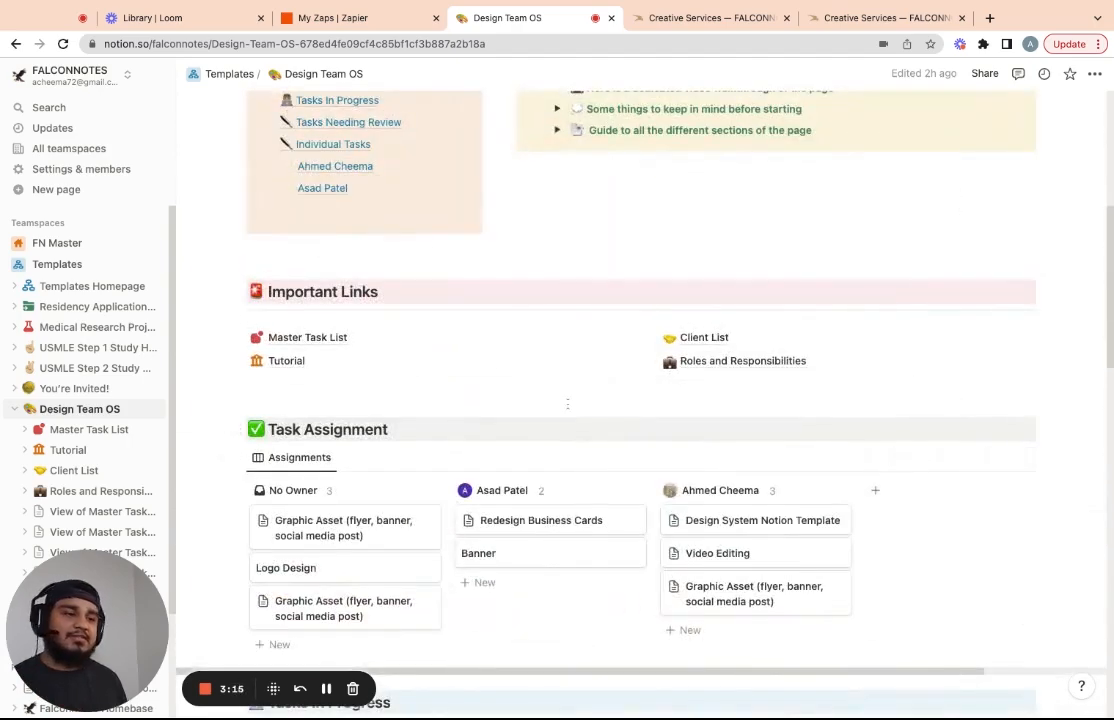
scroll(602, 350, "up", 4)
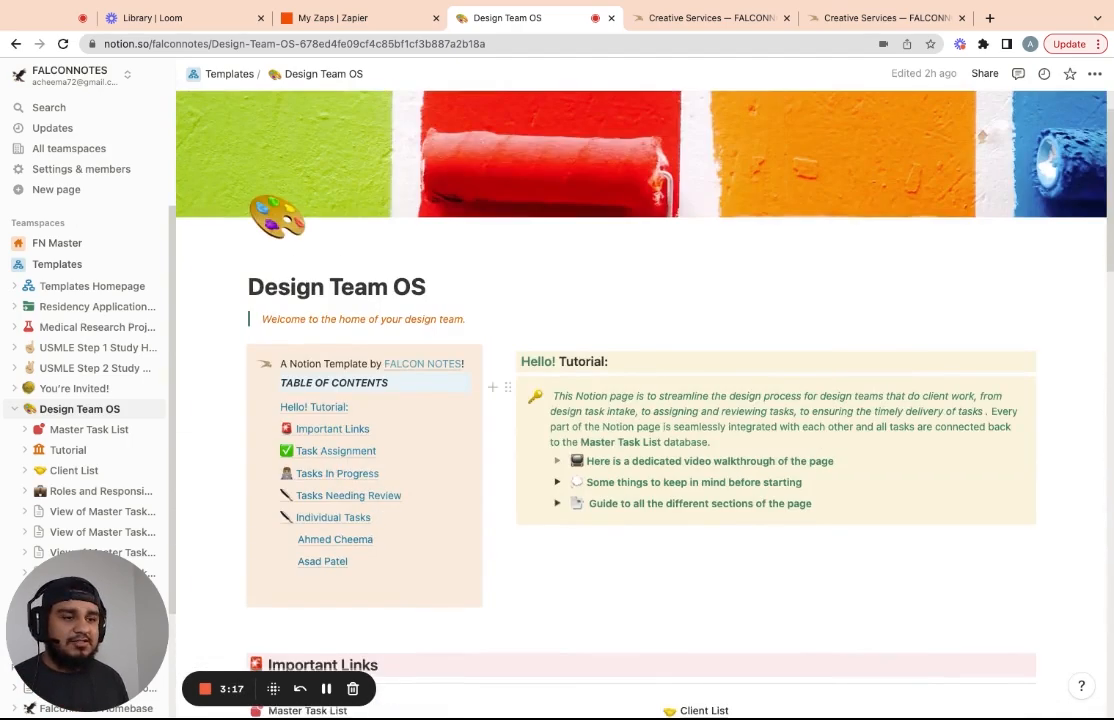
scroll(602, 350, "down", 1)
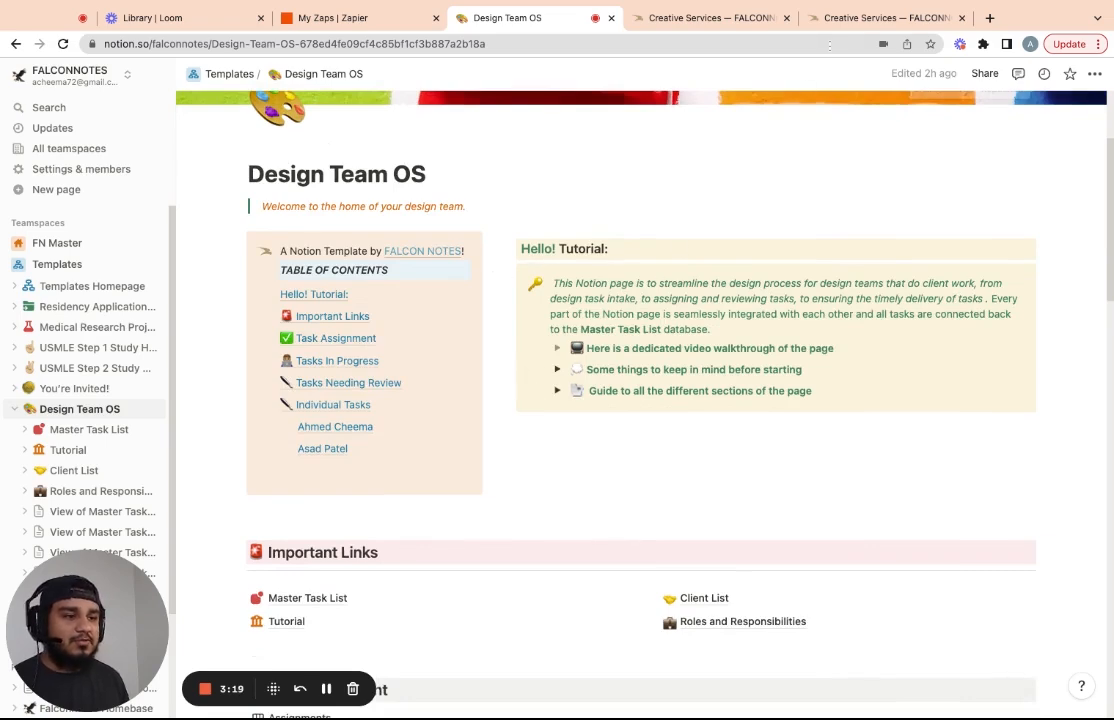
left_click(868, 19)
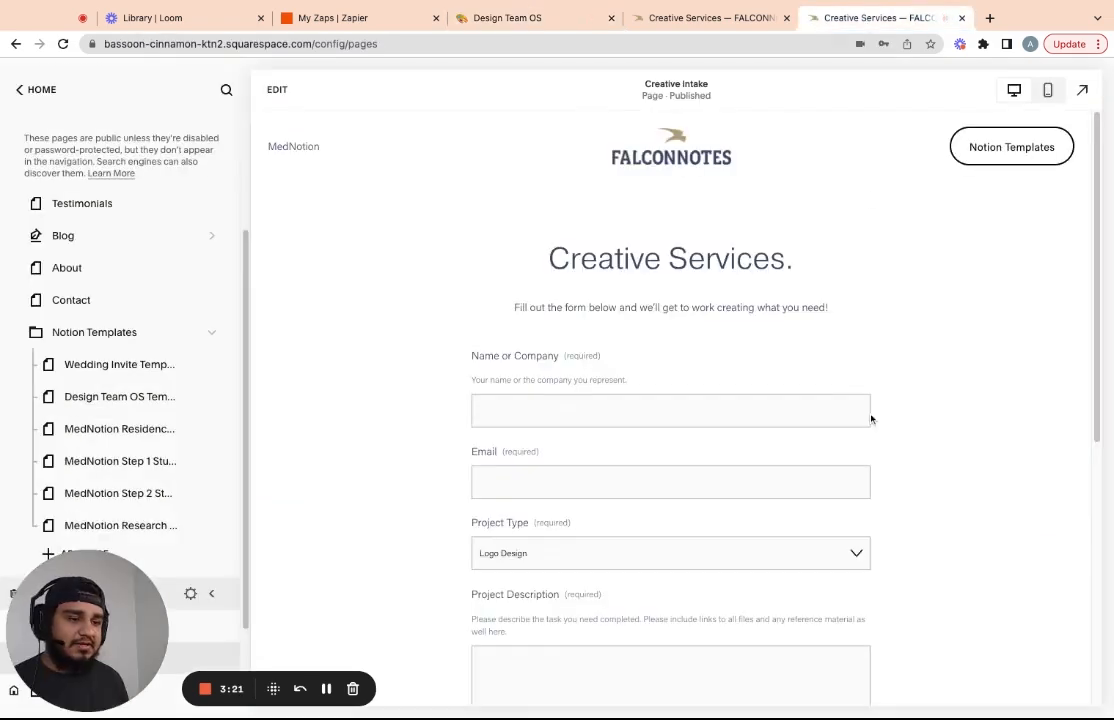
left_click(663, 381)
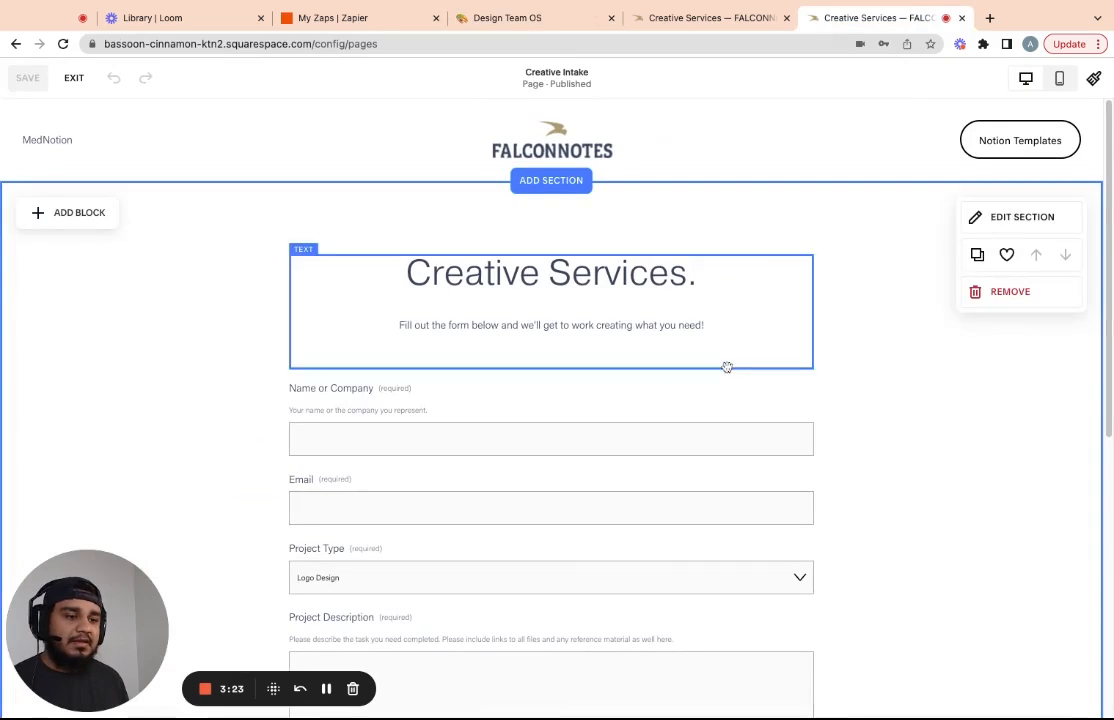
left_click(597, 387)
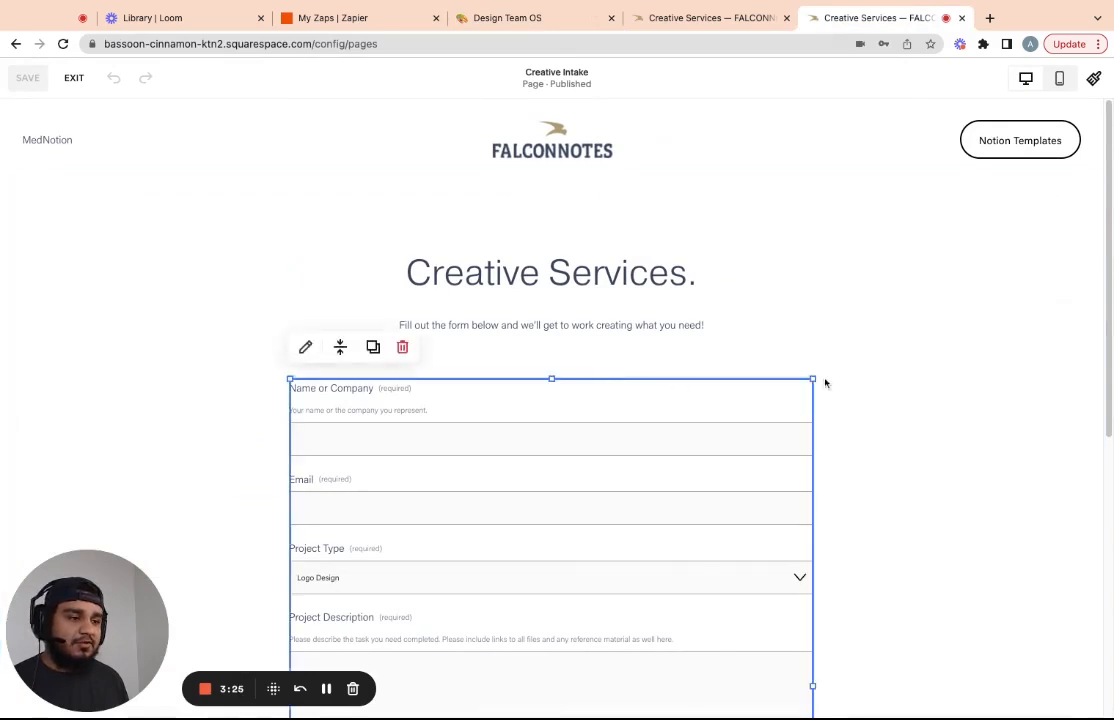
left_click(308, 347)
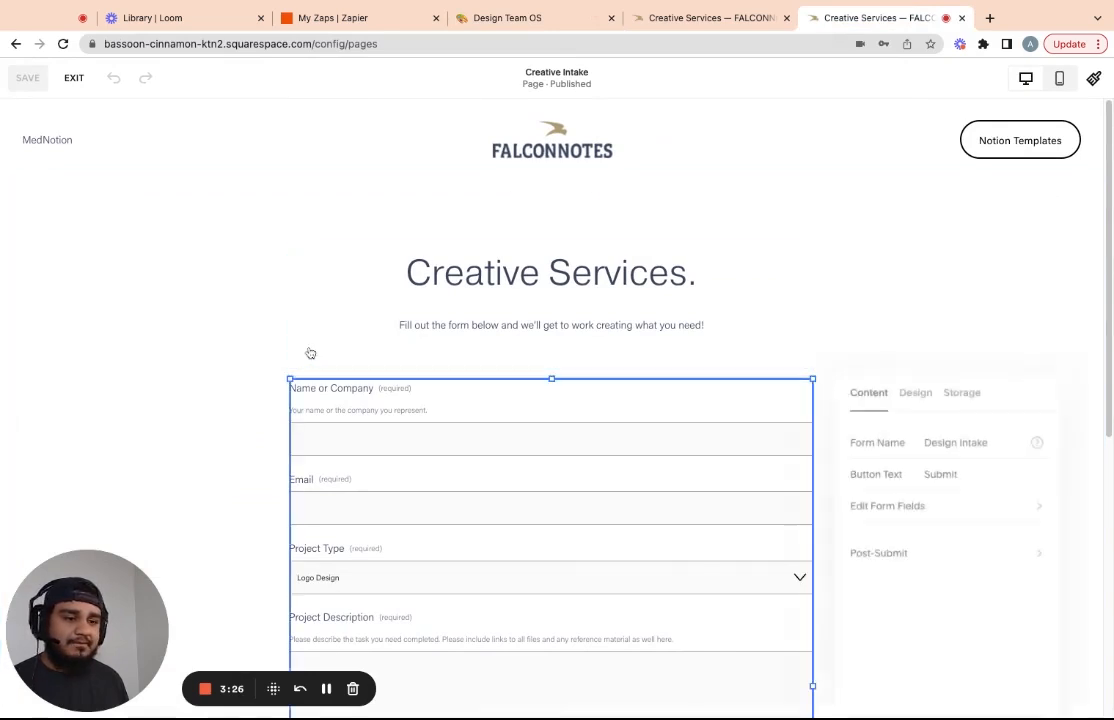
left_click(915, 393)
left_click(955, 389)
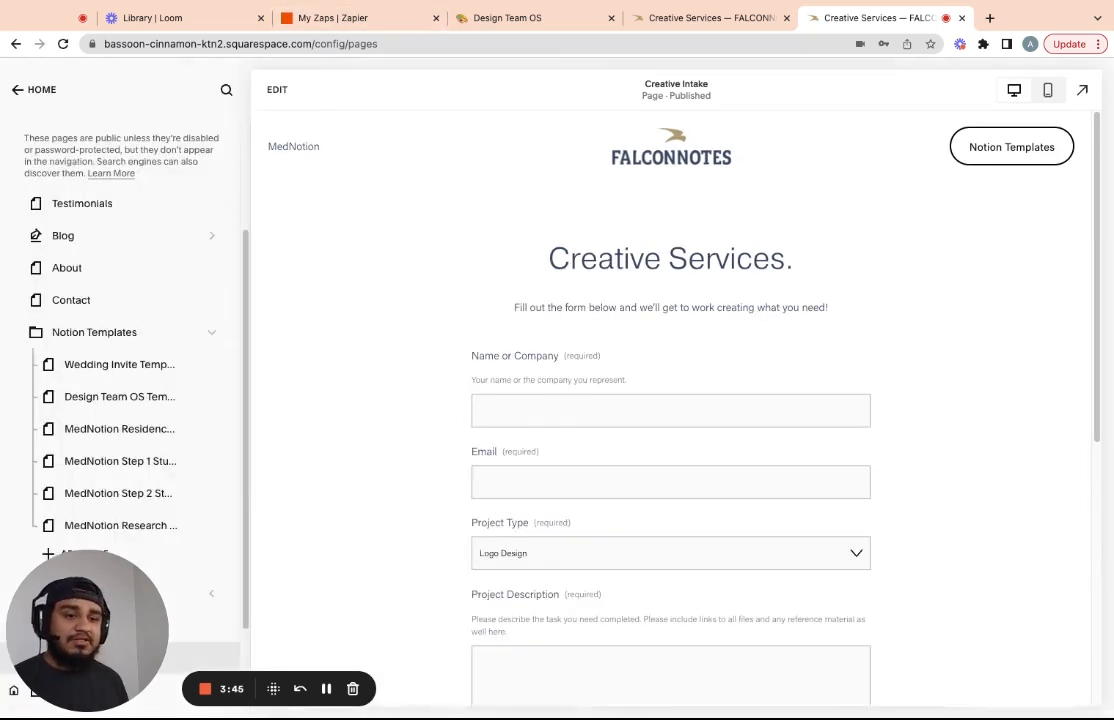
Navigate from the site Home through Settings and Developer Tools to Developer API Keys
left_click(42, 90)
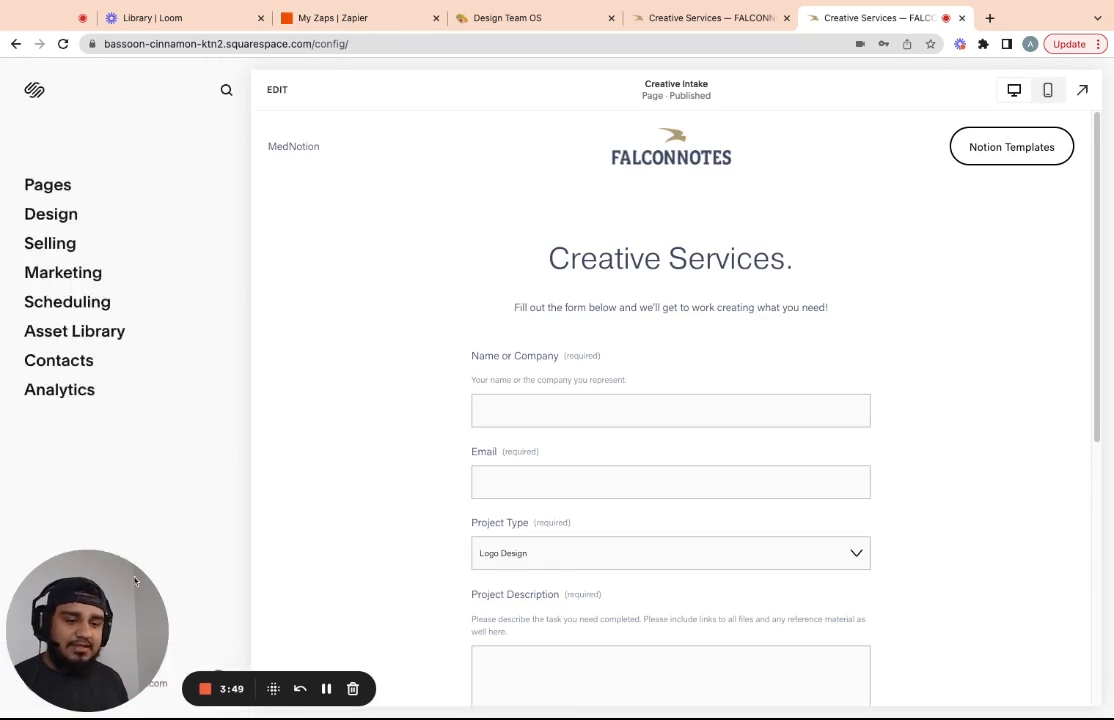
left_click(70, 596)
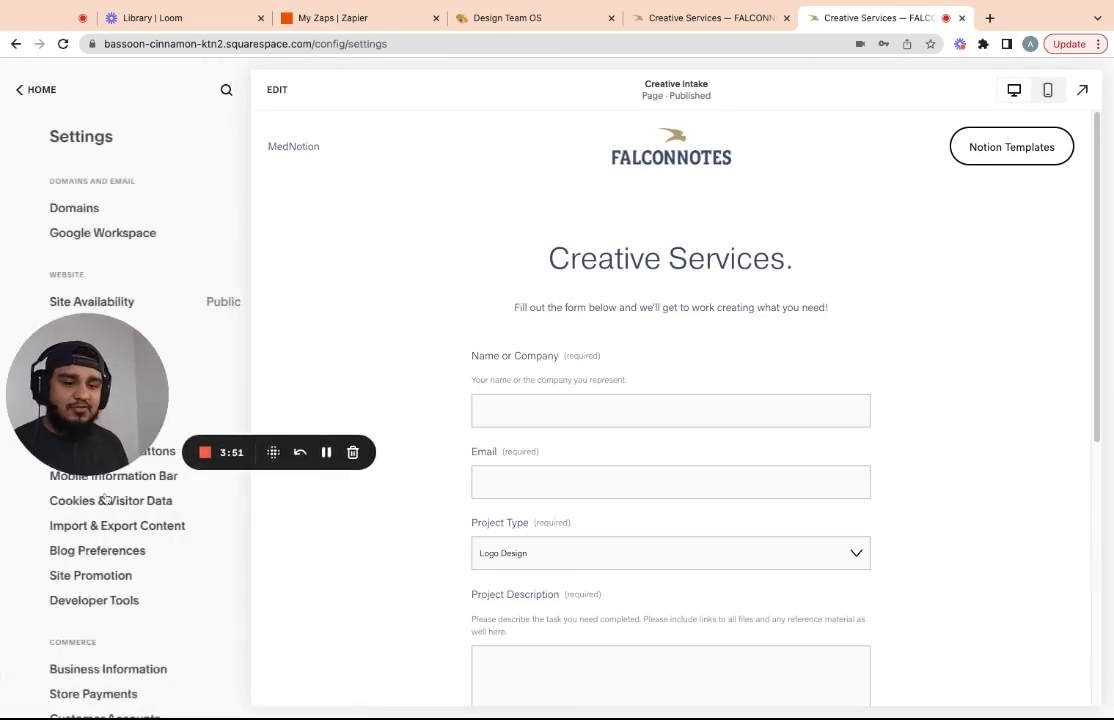
scroll(109, 395, "down", 3)
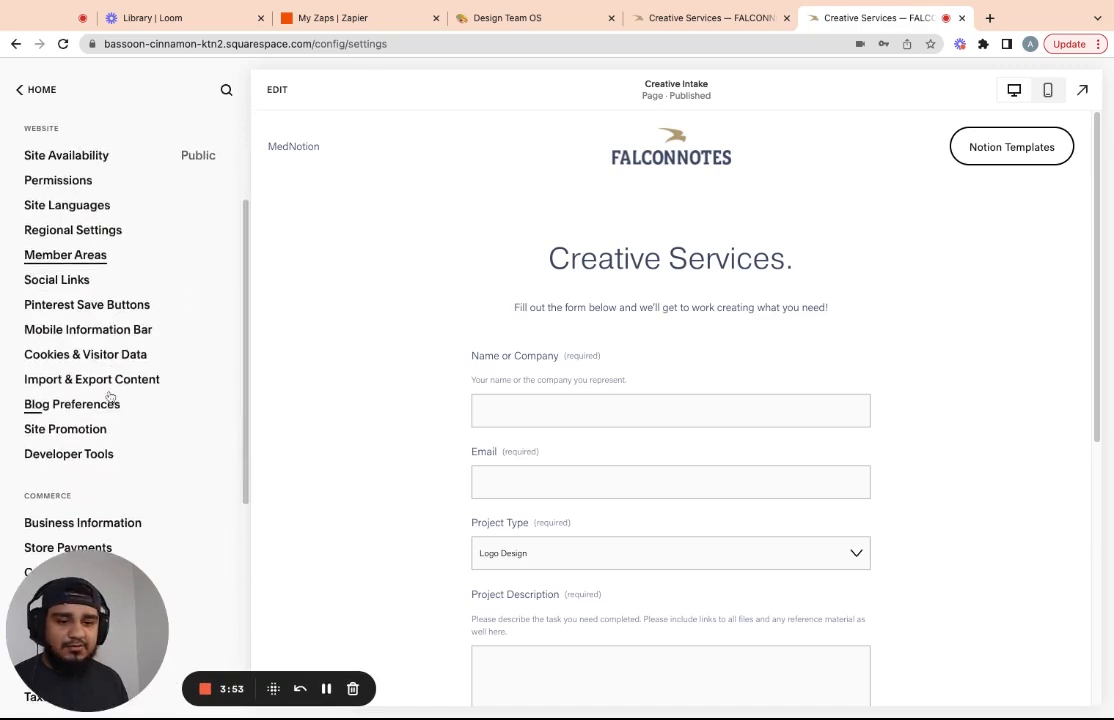
left_click(102, 456)
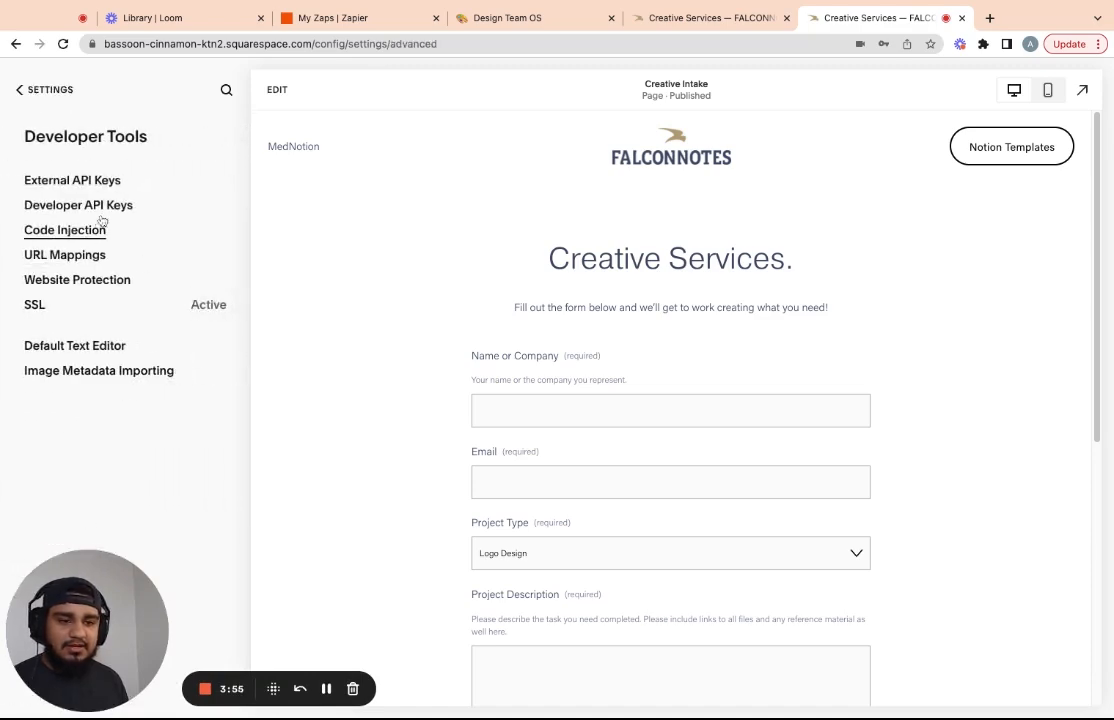
left_click(86, 203)
Try generating an API key, dismiss the Upgrade Required notice, and return to Settings
left_click(142, 251)
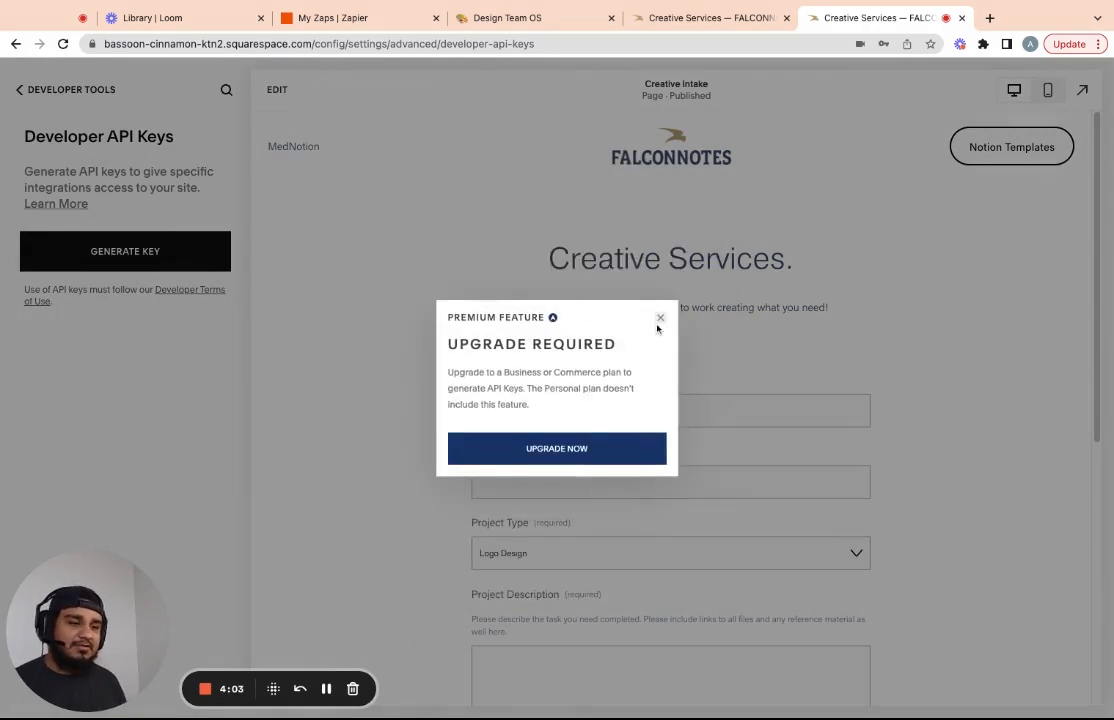
left_click(659, 316)
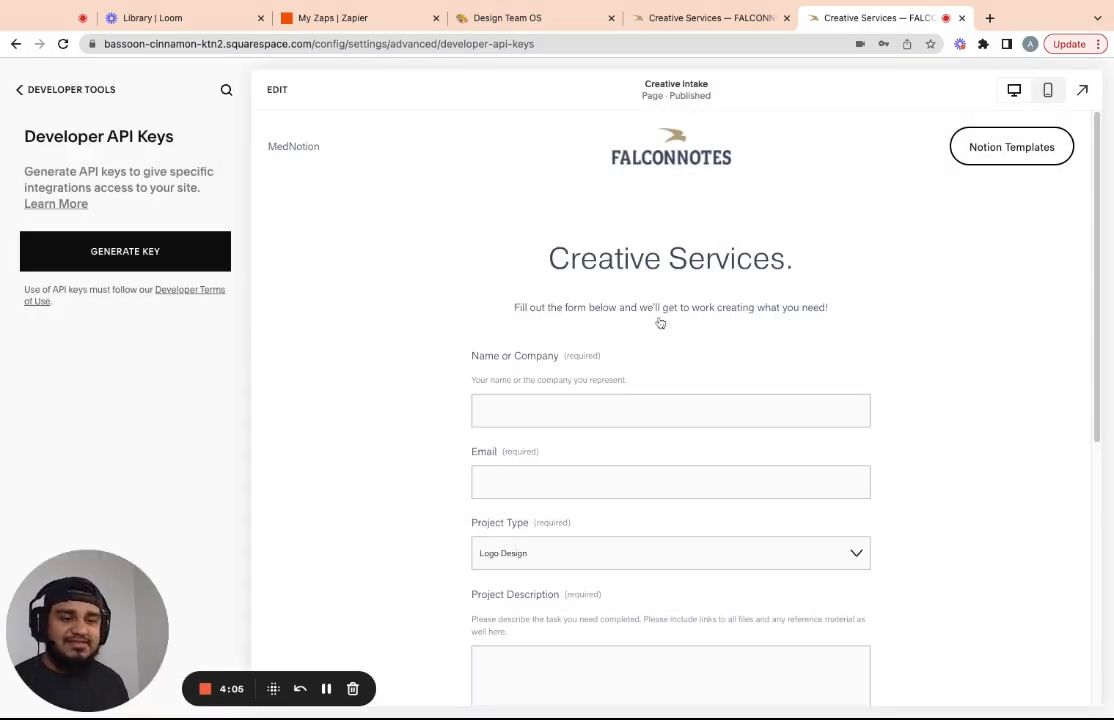
left_click(22, 90)
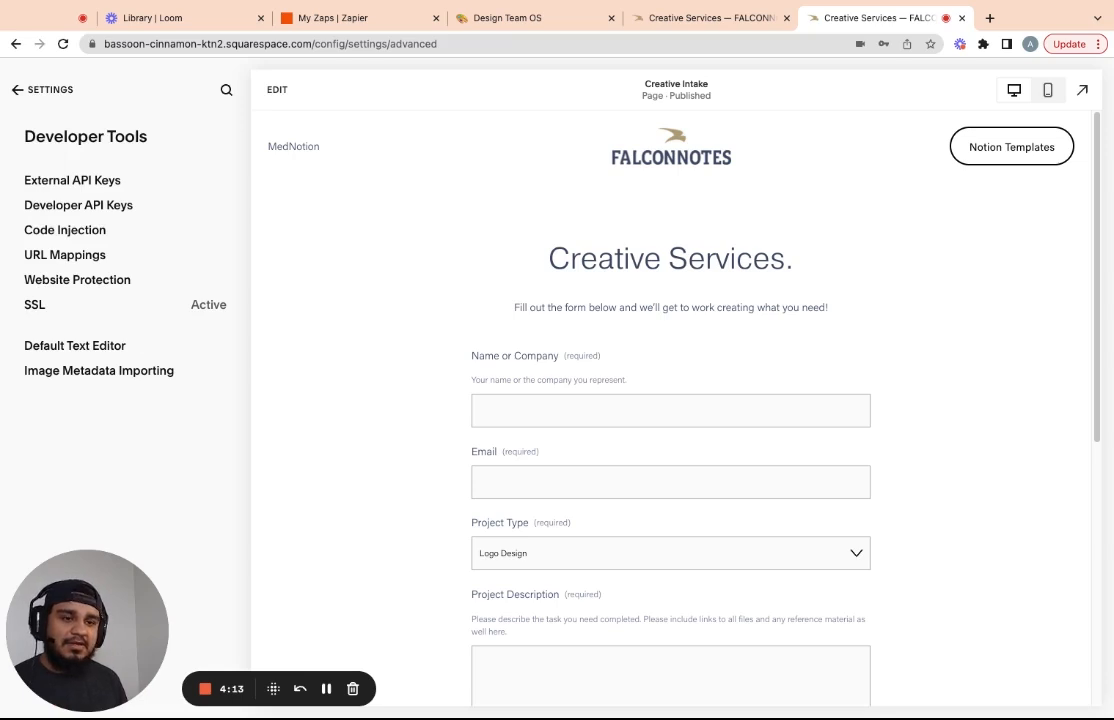
left_click(18, 90)
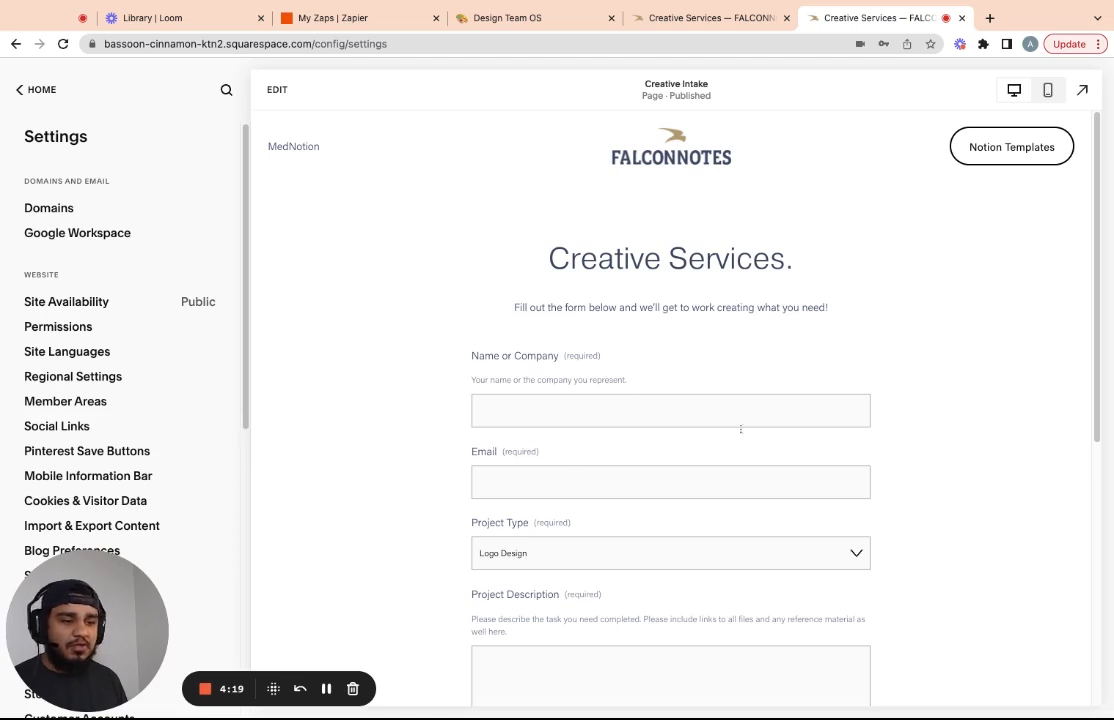
Edit the Creative Intake page and open the intake form block's Storage options
left_click(597, 452)
left_click(381, 401)
left_click(306, 348)
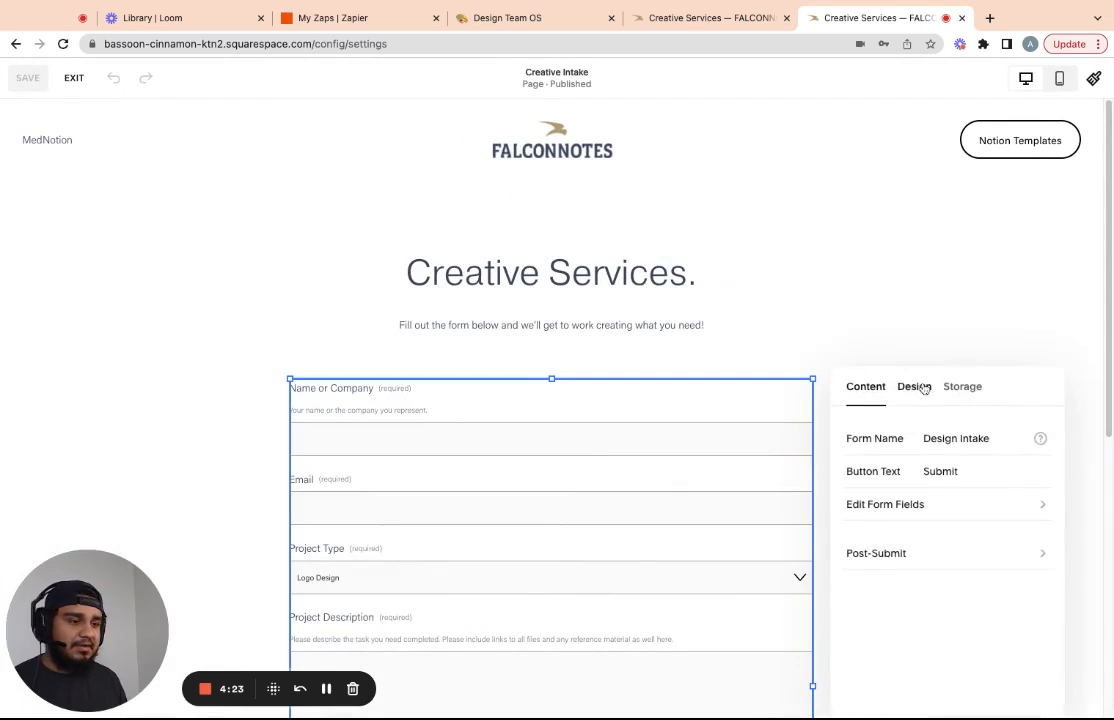
left_click(954, 388)
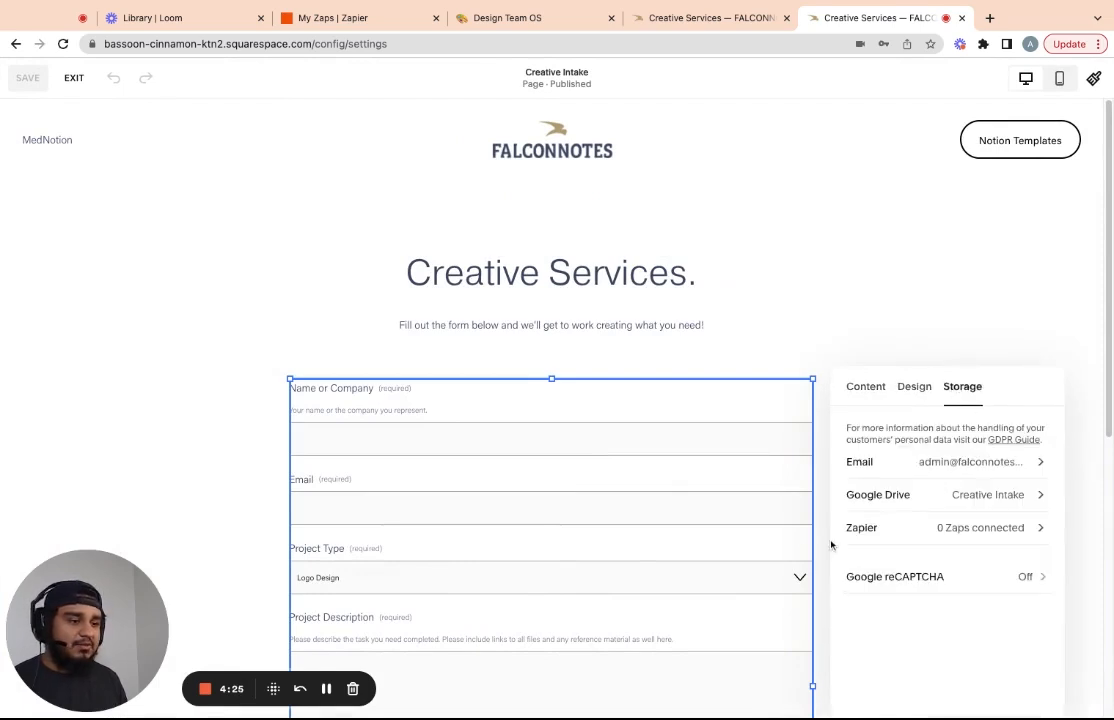
Confirm the form's Google Drive storage targets the Creative Intake spreadsheet
left_click(870, 495)
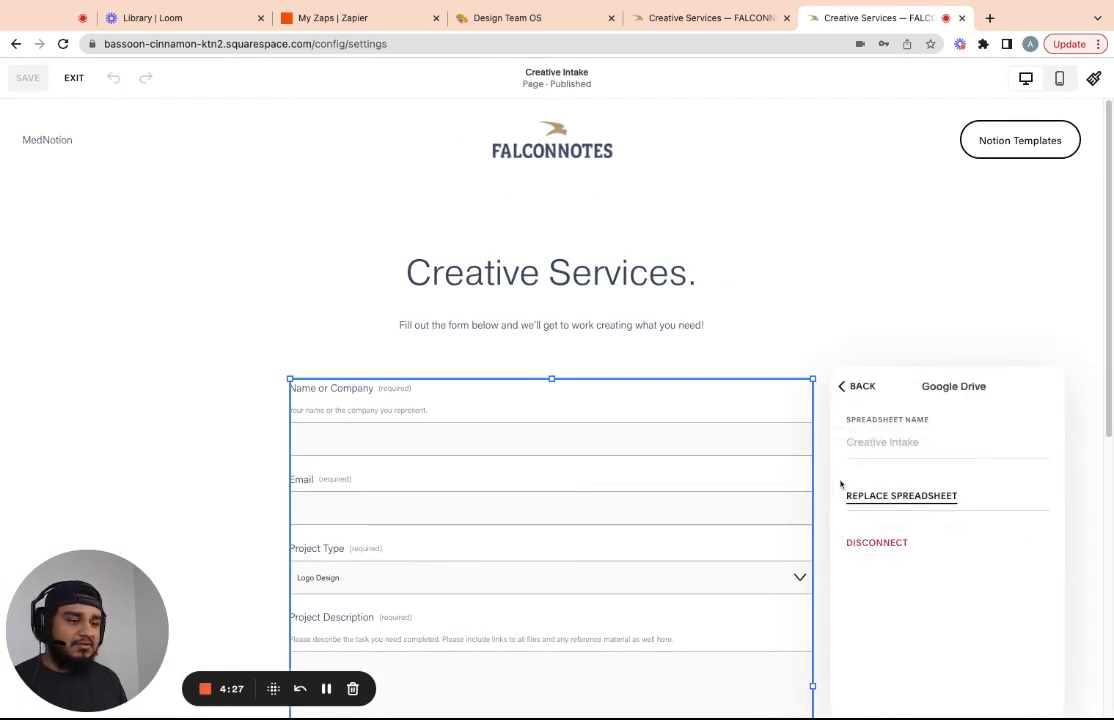
left_click(855, 387)
left_click(914, 500)
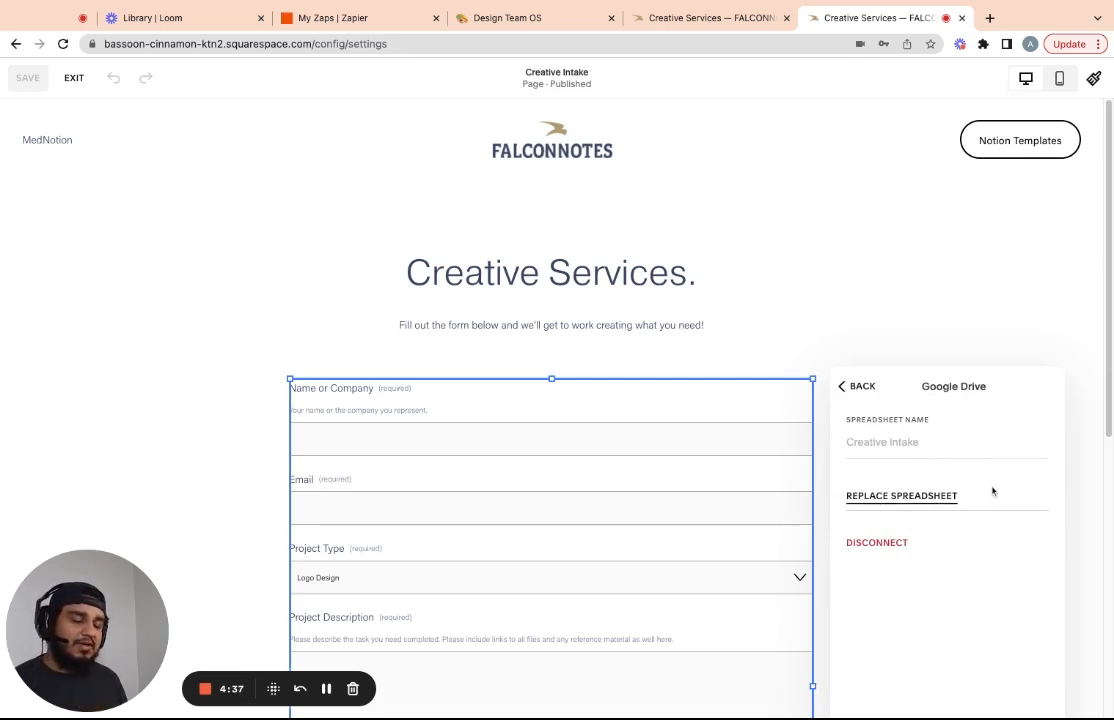
left_click(856, 387)
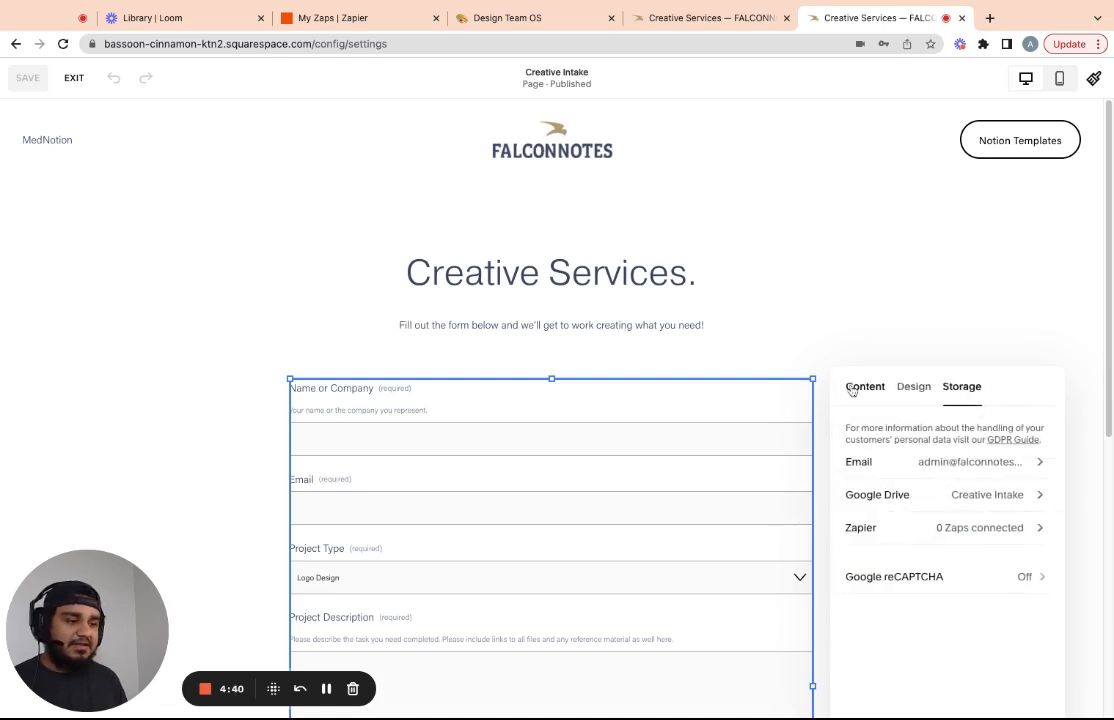
left_click(898, 495)
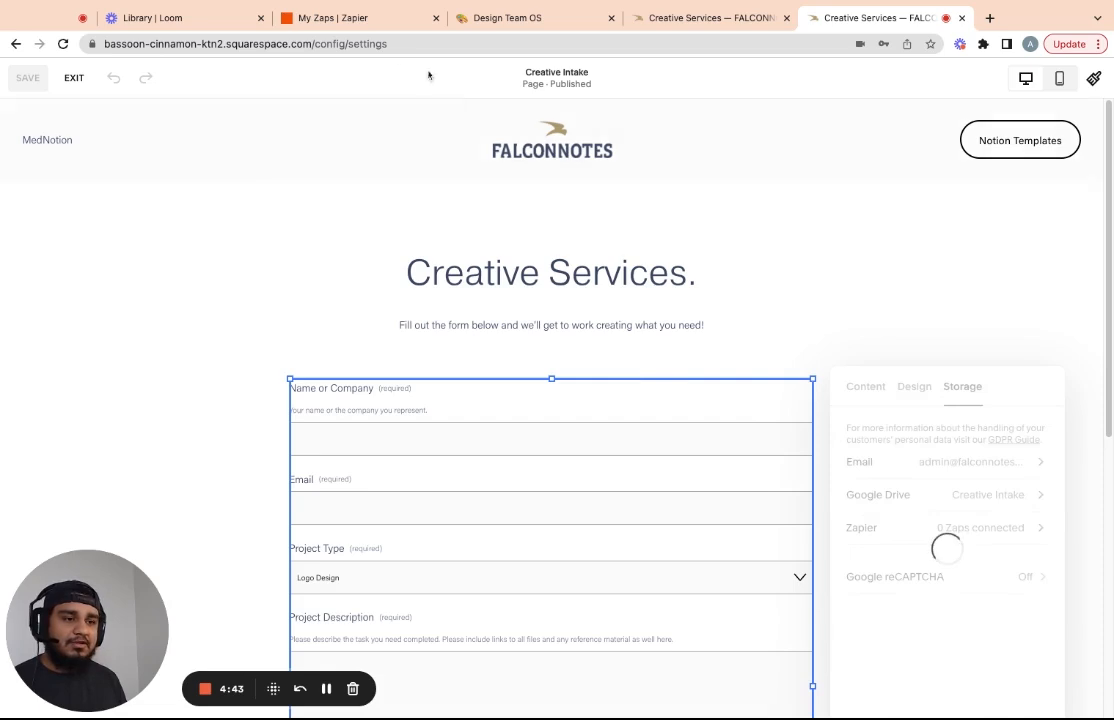
left_click(346, 18)
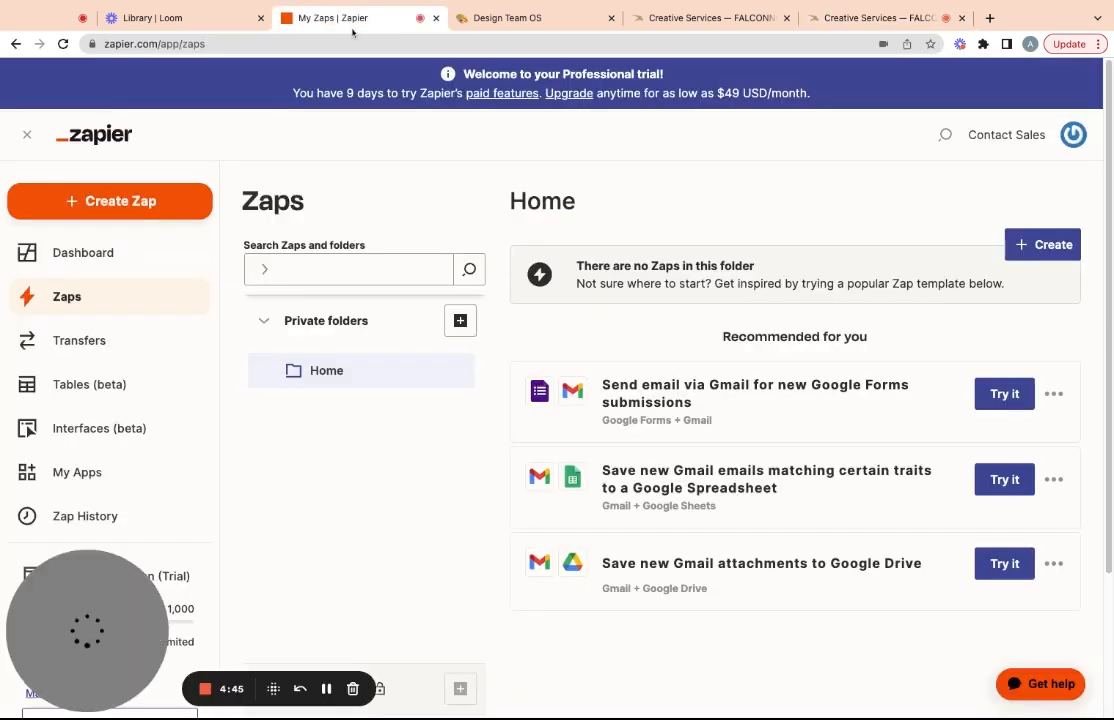
Start a new zap triggered by Google Sheets' New or Updated Spreadsheet Row event
left_click(1041, 248)
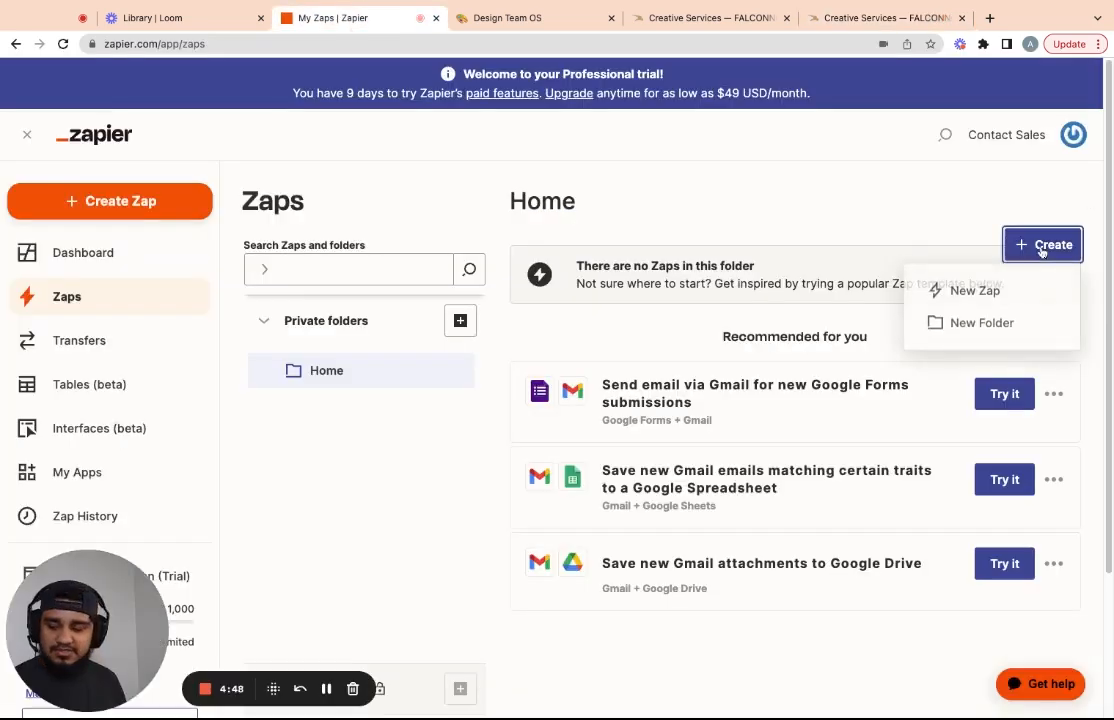
left_click(974, 289)
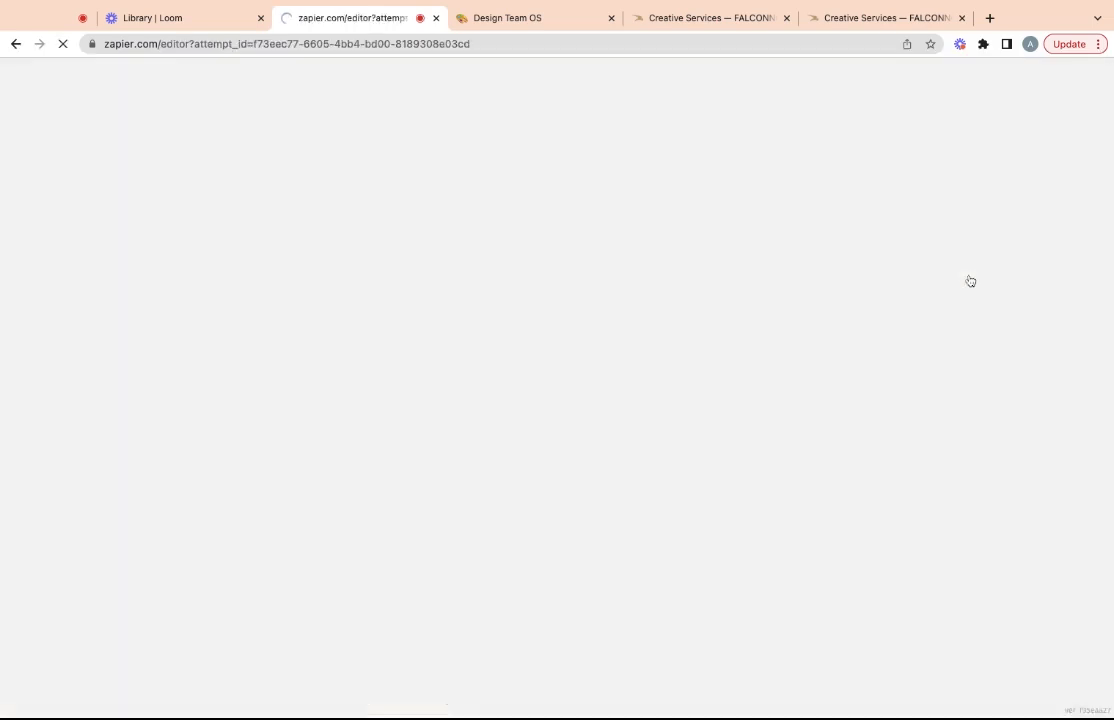
left_click(642, 331)
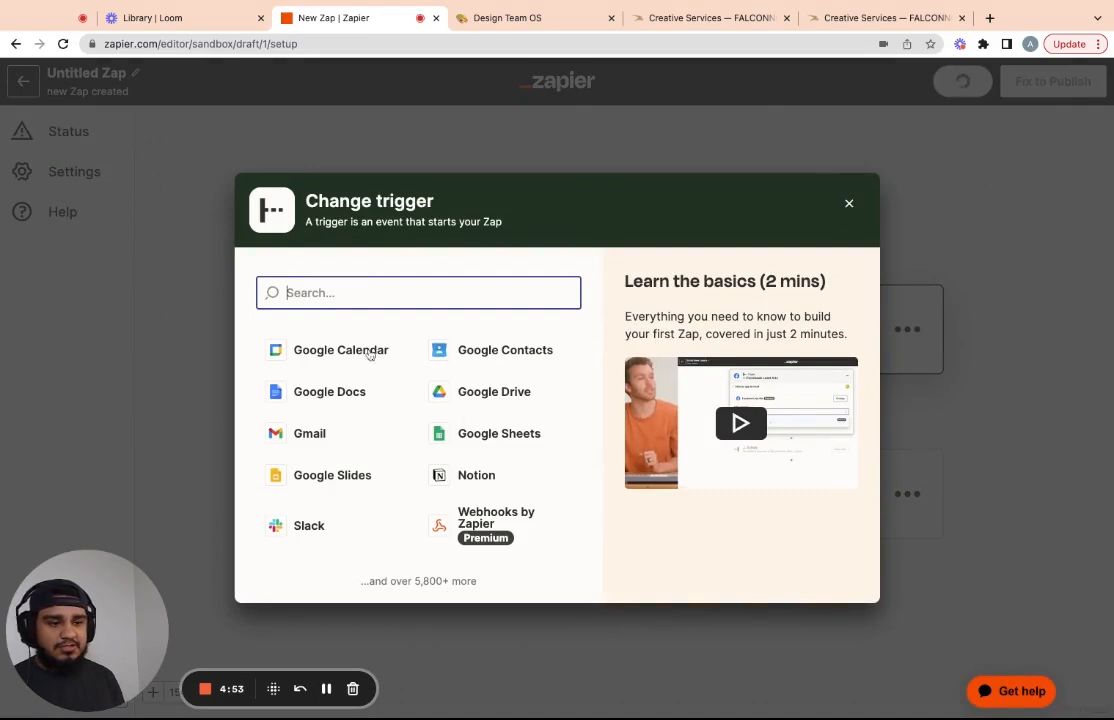
left_click(498, 435)
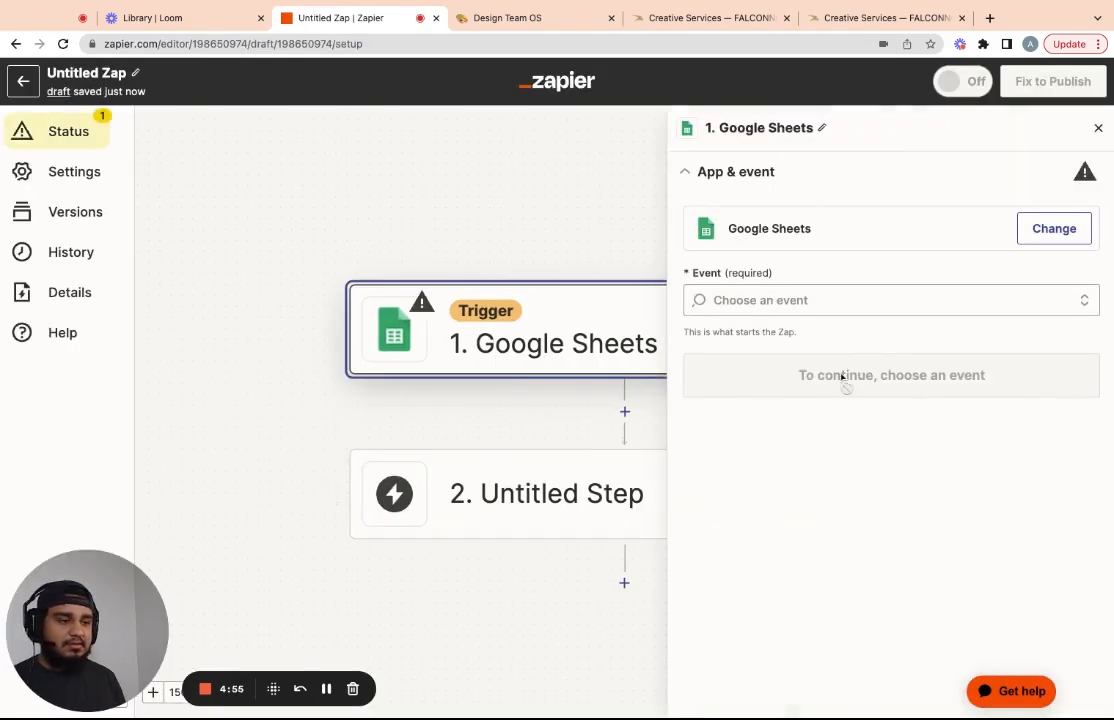
left_click(880, 300)
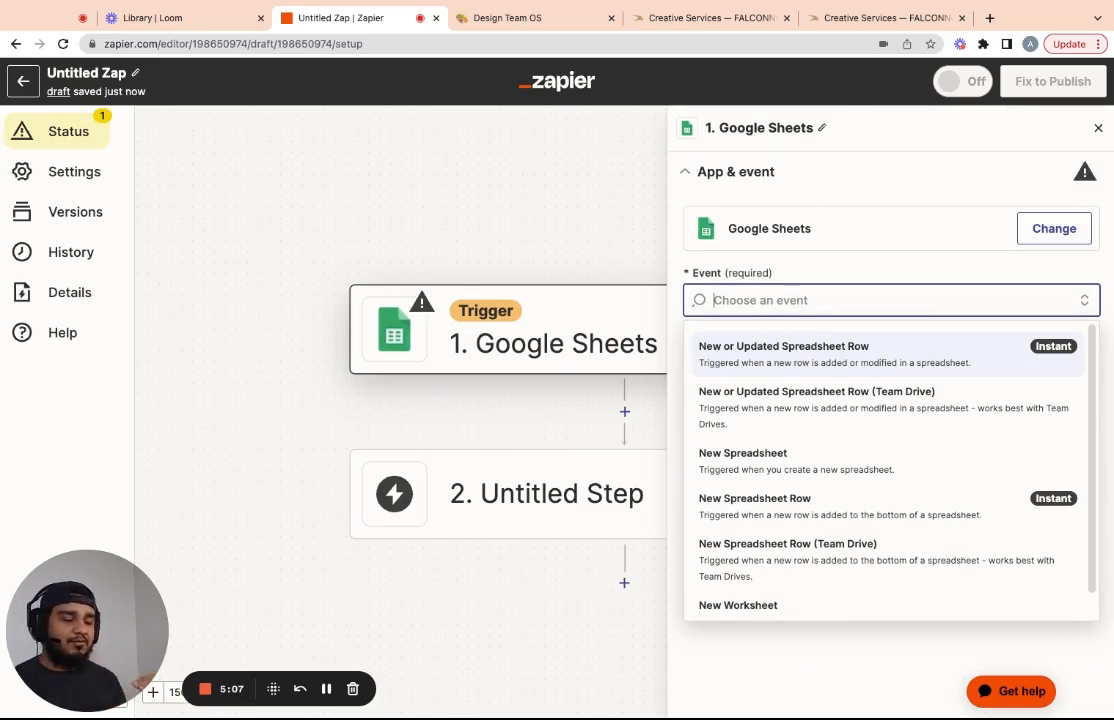
key("Return")
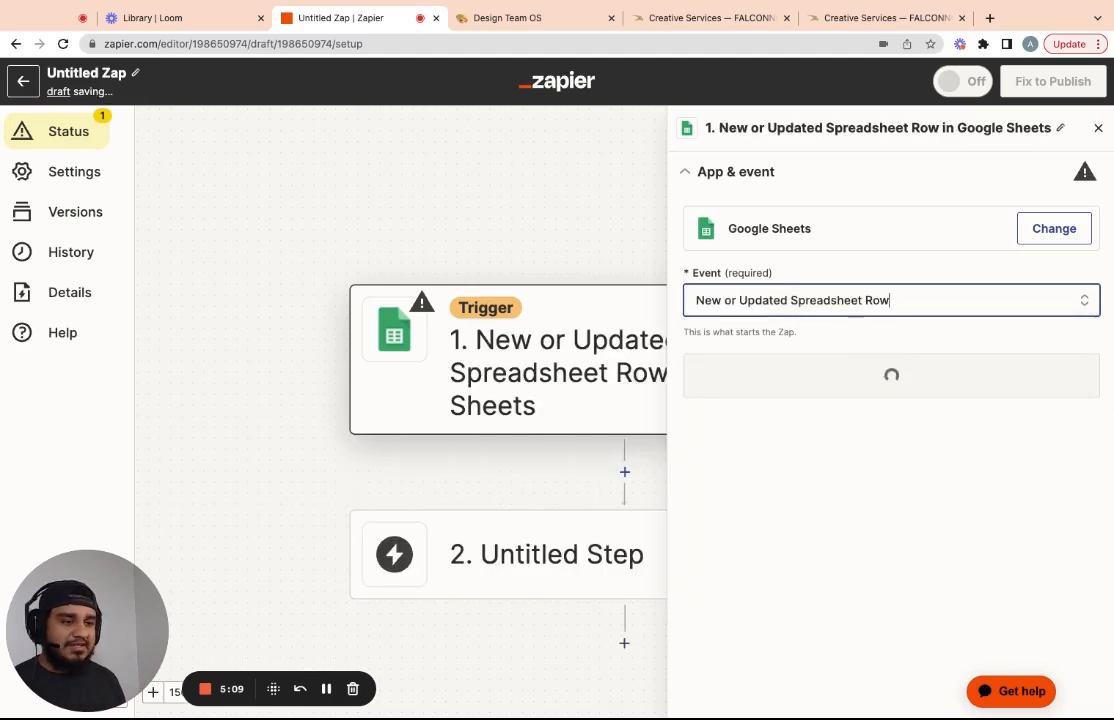
Use the connected Google account with the Creative Intake spreadsheet's Sheet1 worksheet
left_click(903, 380)
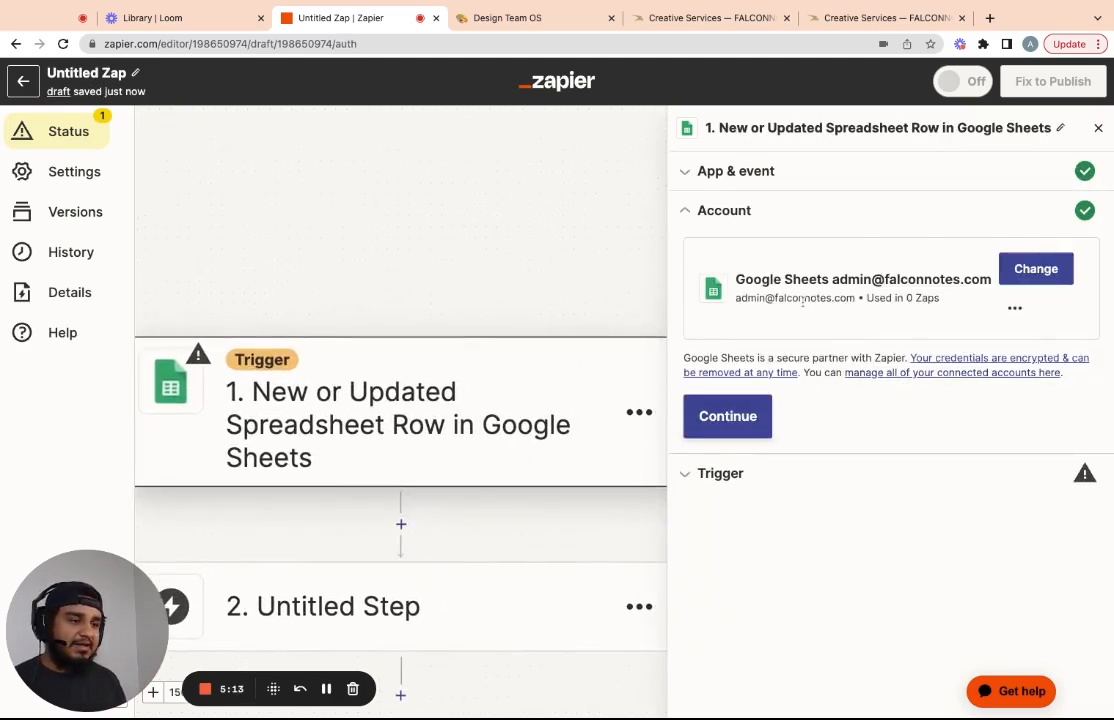
left_click(739, 422)
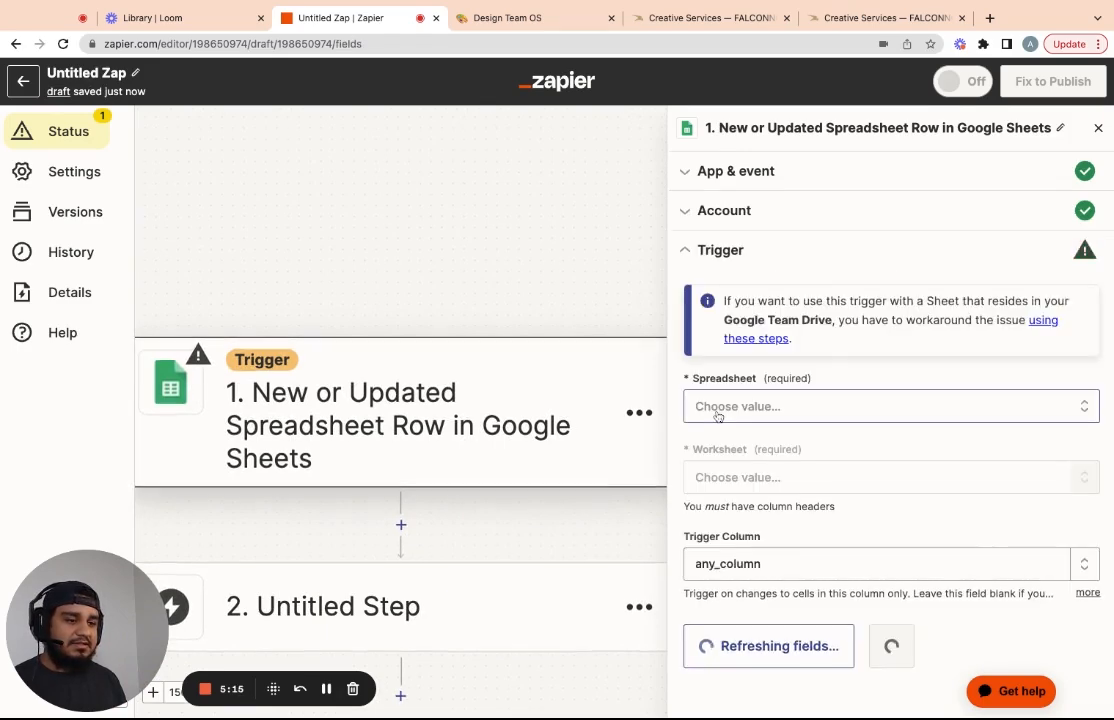
left_click(816, 416)
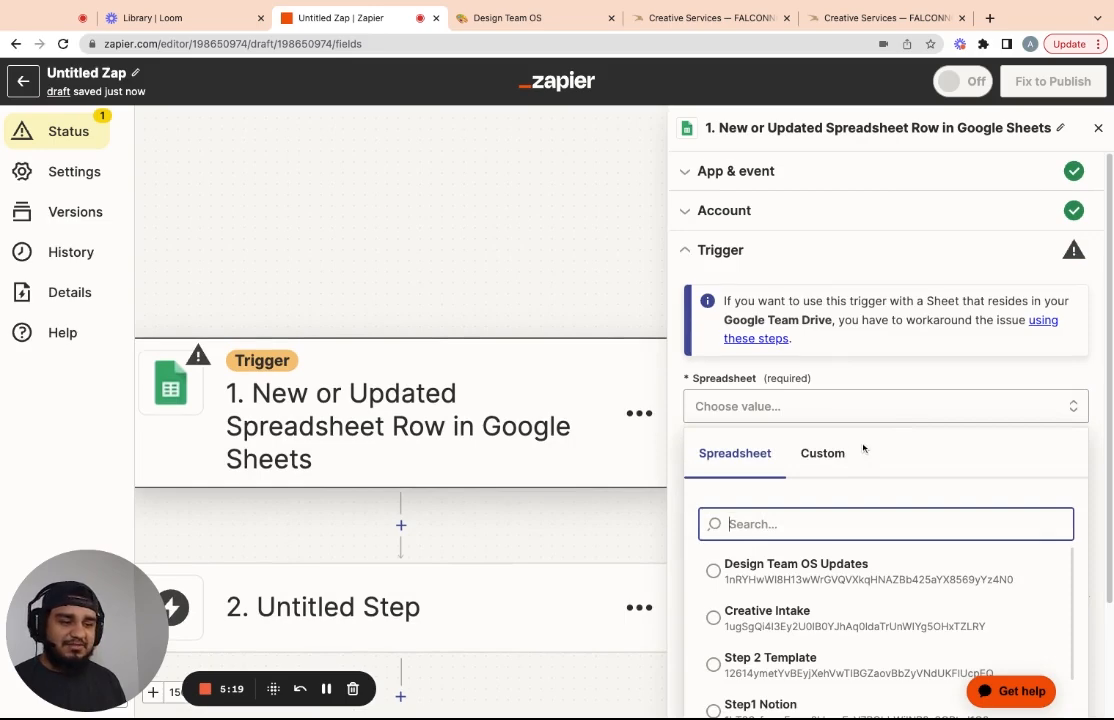
scroll(883, 436, "down", 3)
left_click(810, 485)
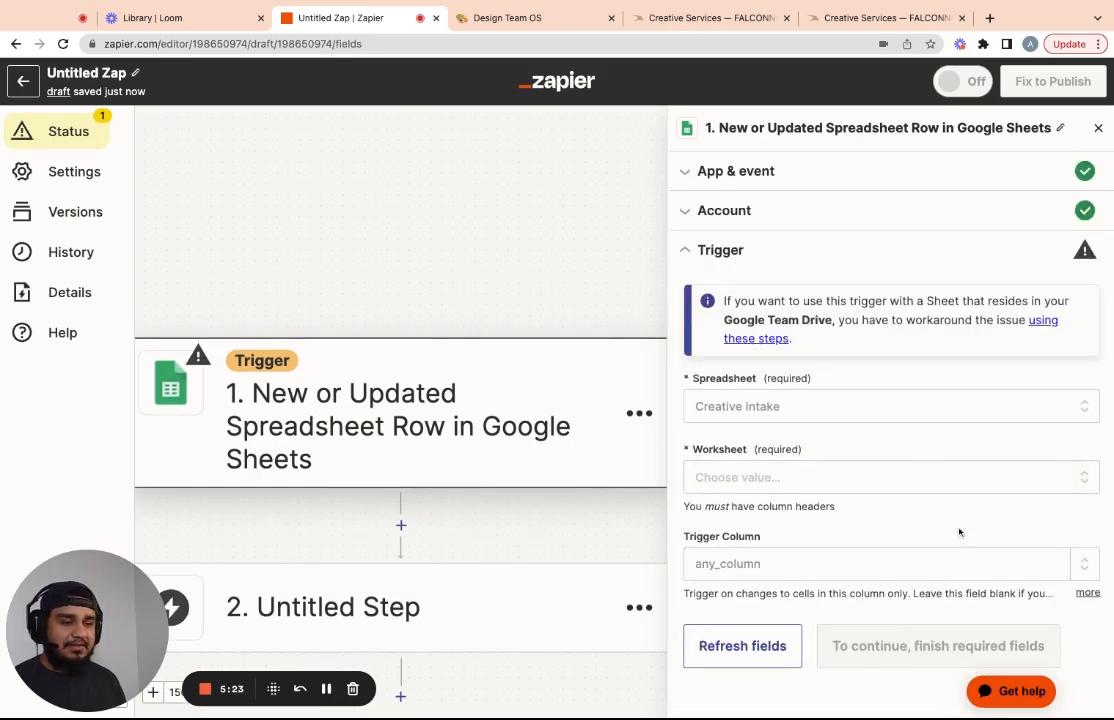
left_click(780, 478)
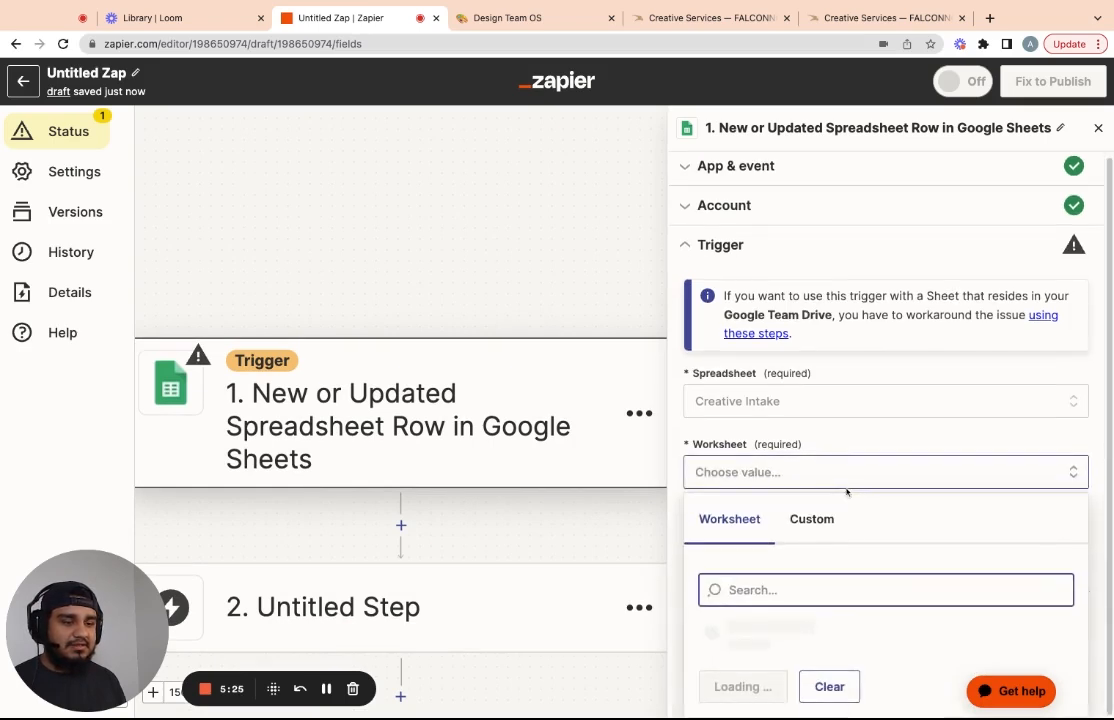
left_click(735, 635)
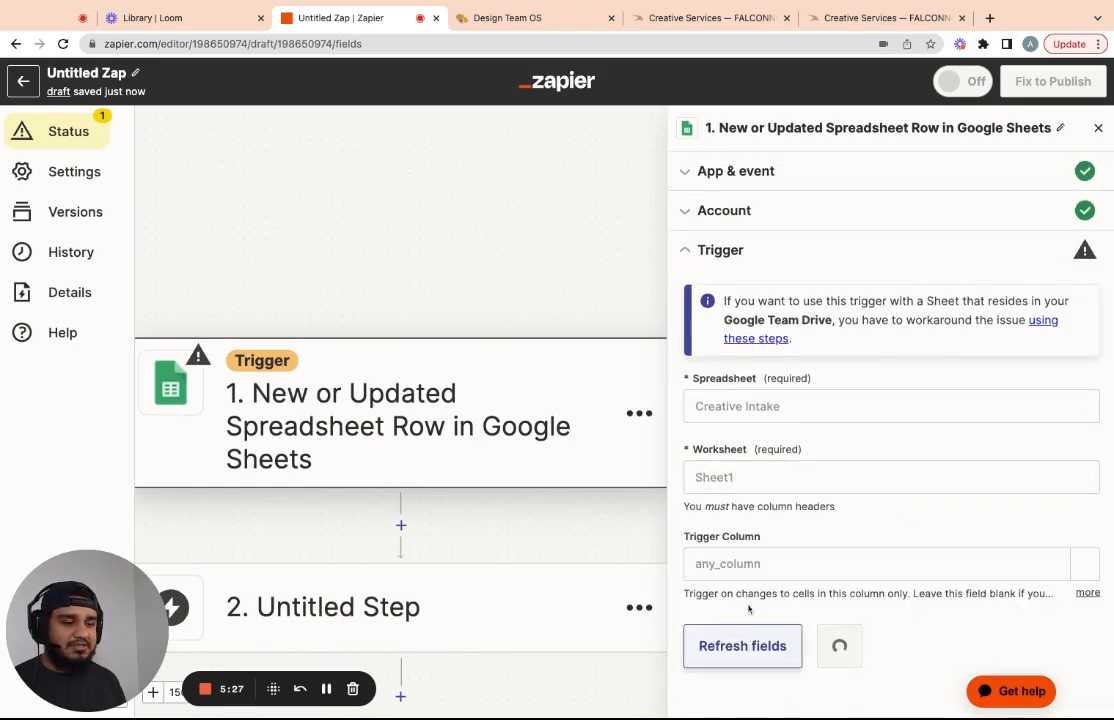
Test the trigger and pick Spreadsheet Row A as the sample
left_click(845, 645)
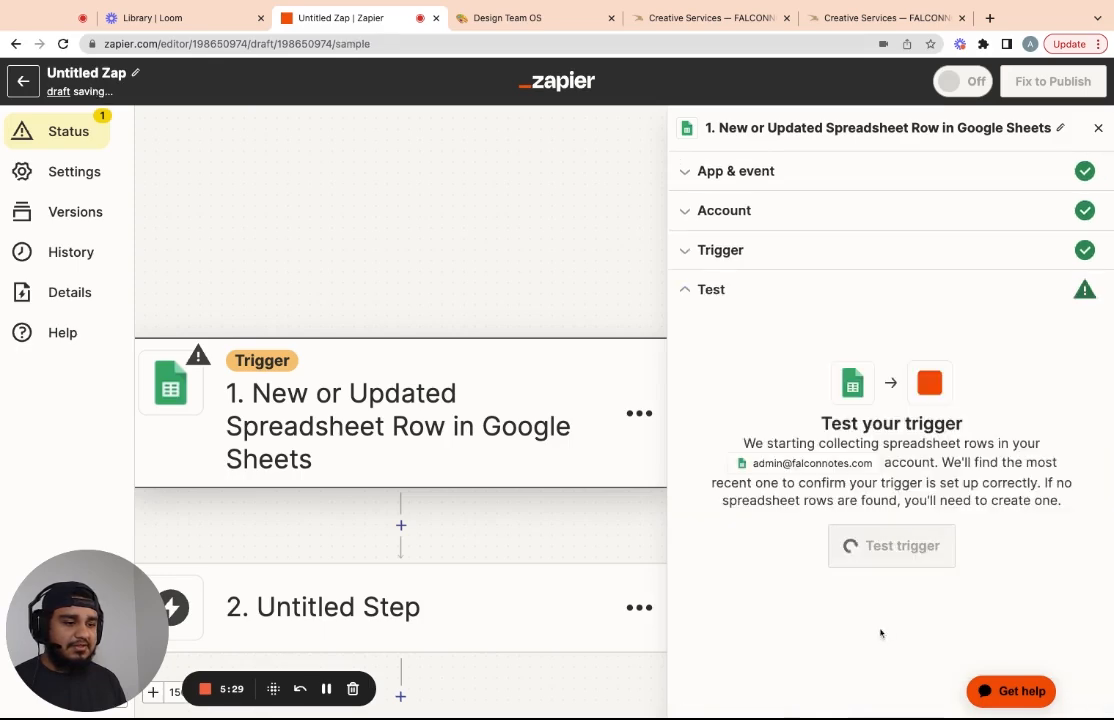
left_click(888, 565)
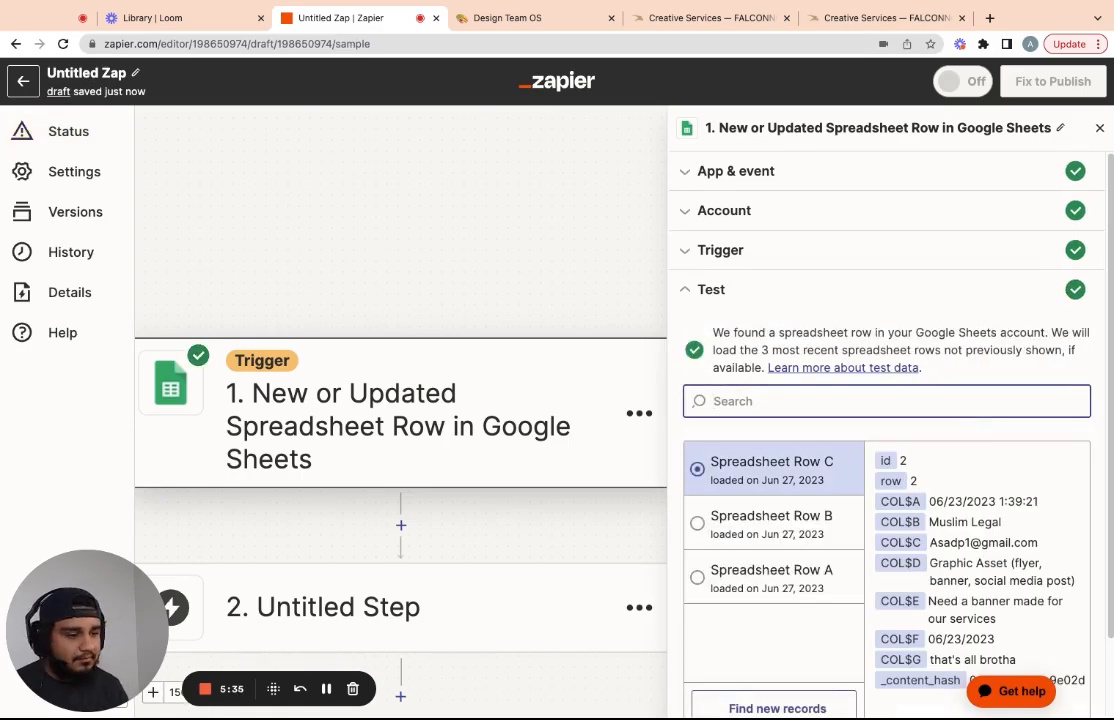
left_click(743, 587)
scroll(928, 396, "down", 2)
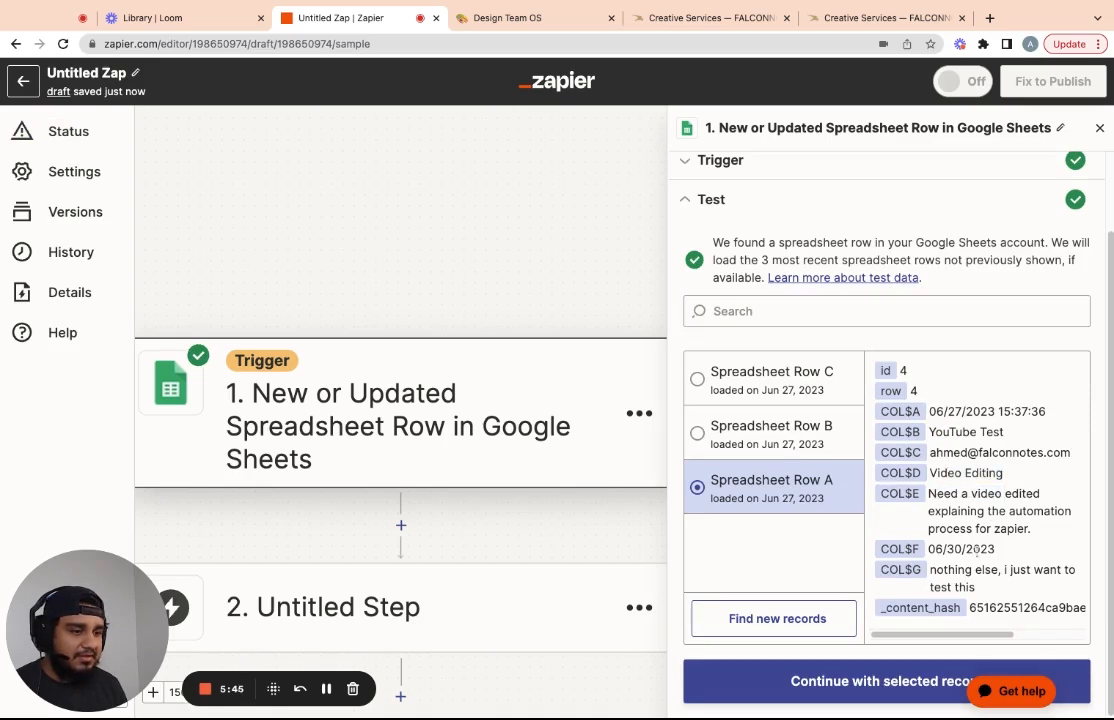
left_click(865, 17)
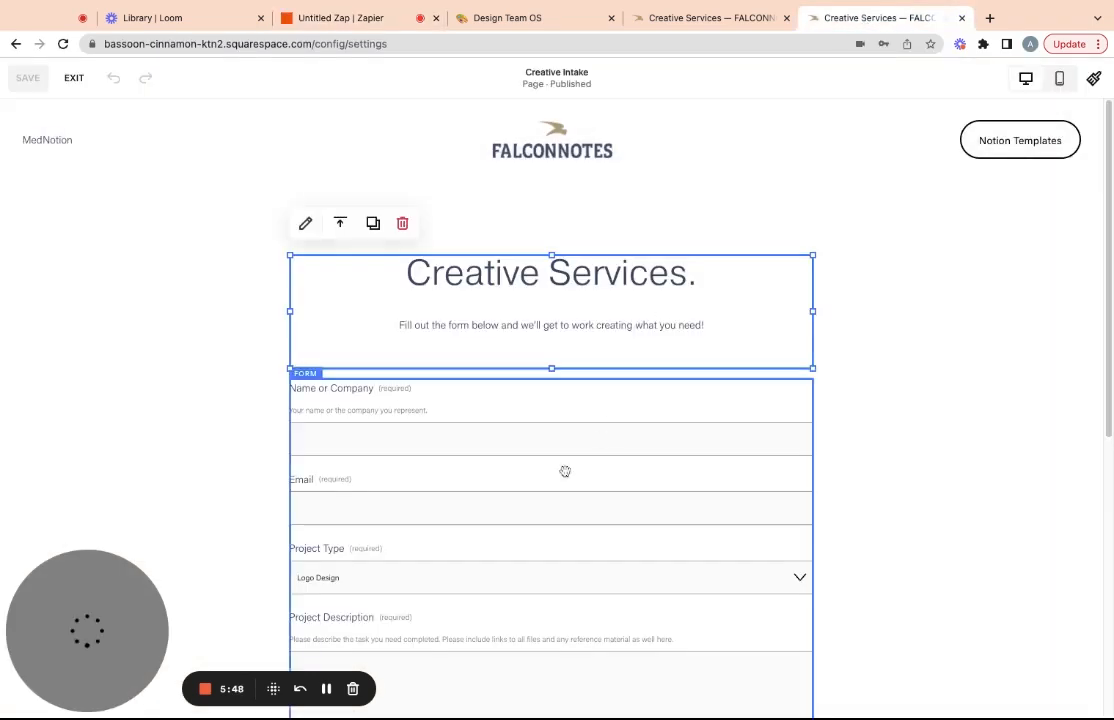
Scroll through the live falconnotes.com/creative form down to its Submit button
left_click(683, 18)
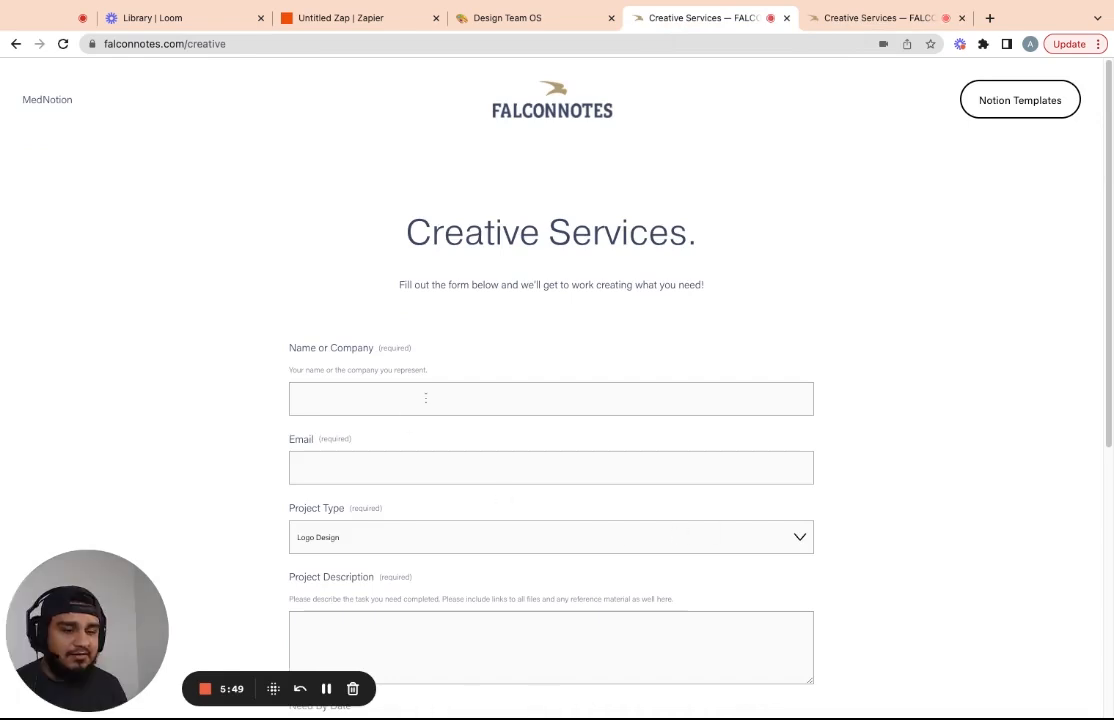
scroll(405, 418, "down", 3)
scroll(559, 600, "down", 3)
scroll(450, 489, "up", 4)
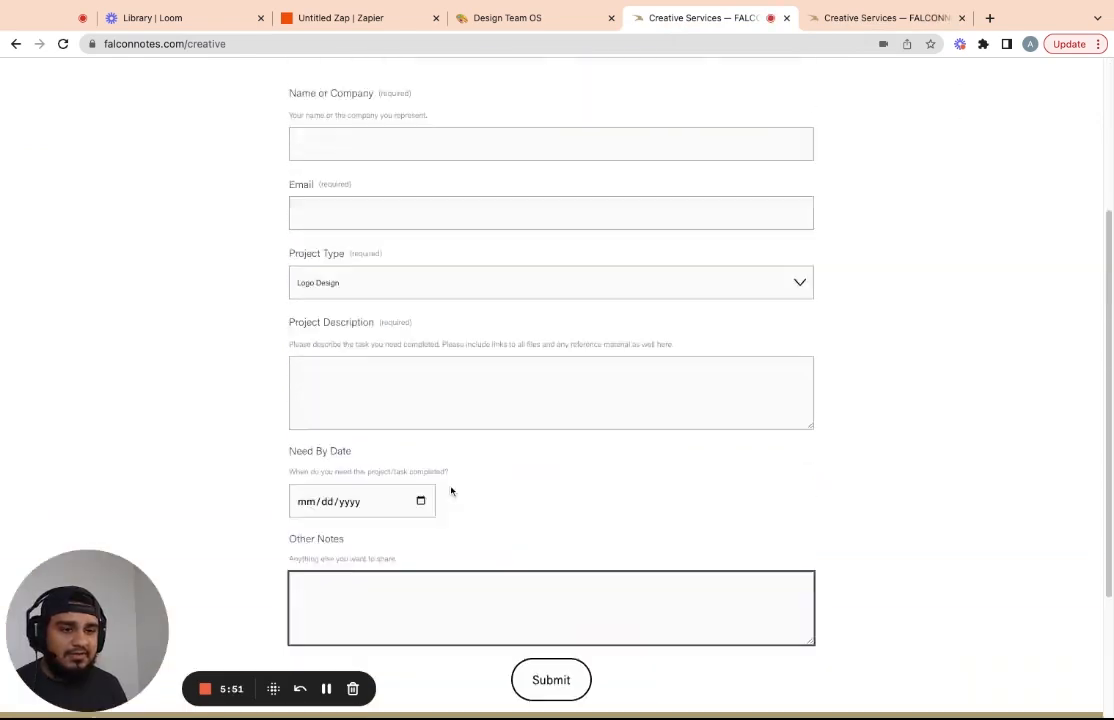
scroll(439, 465, "down", 3)
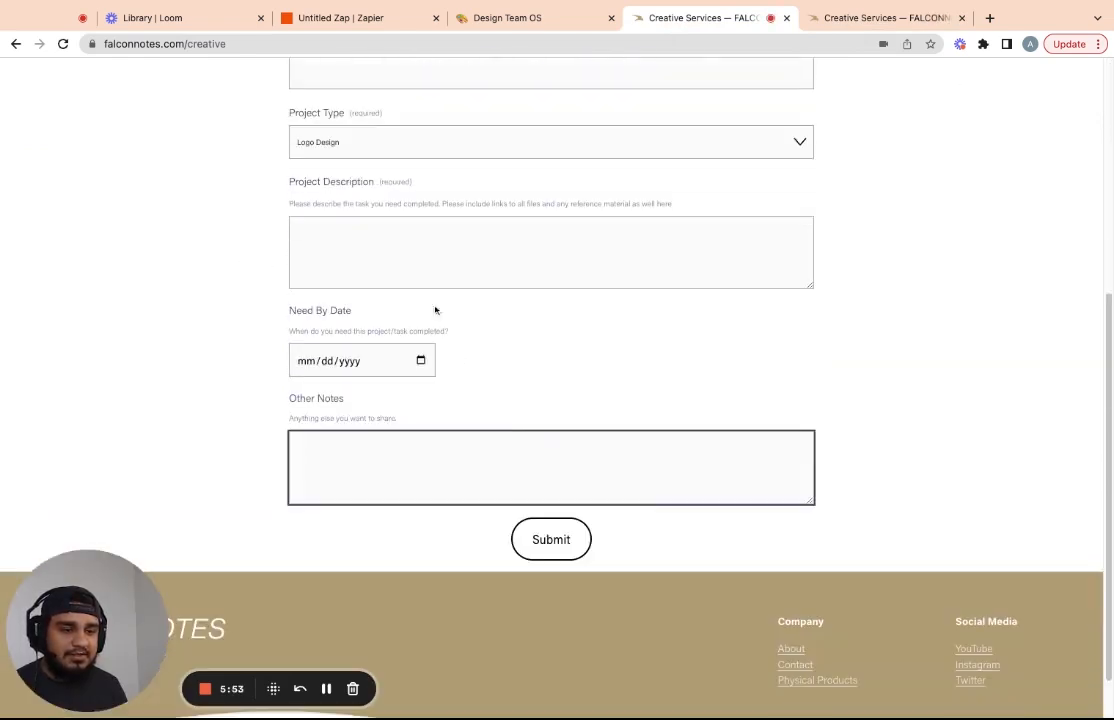
left_click(345, 17)
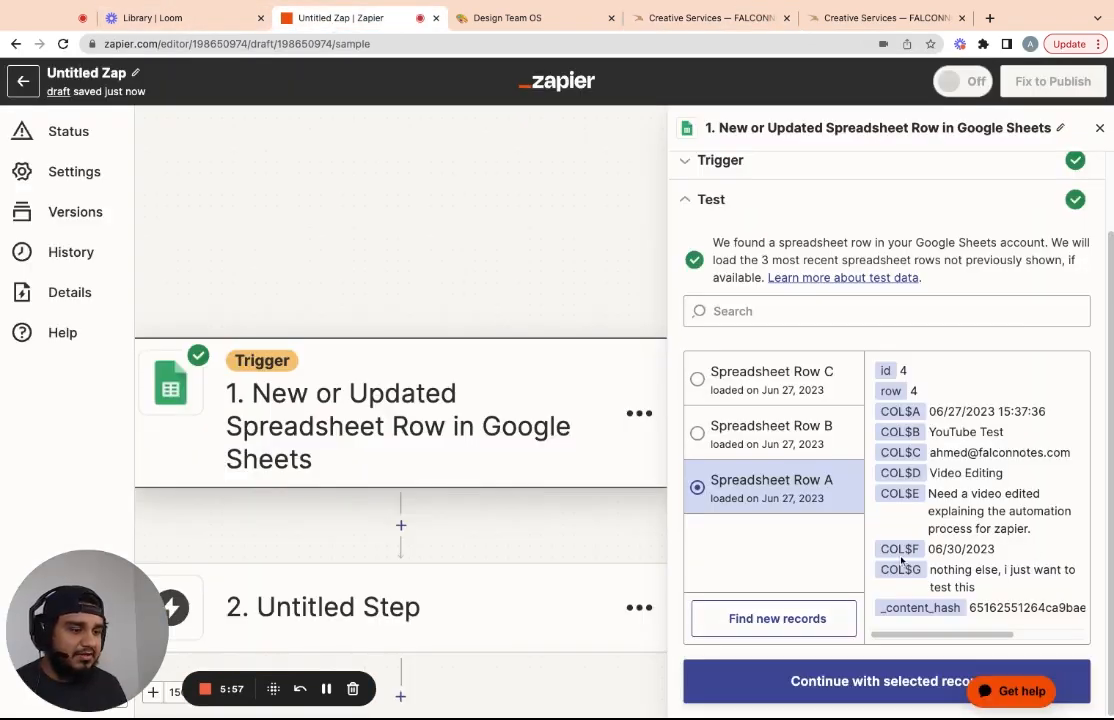
Add a Notion action step with the Create Database Item event
left_click(858, 683)
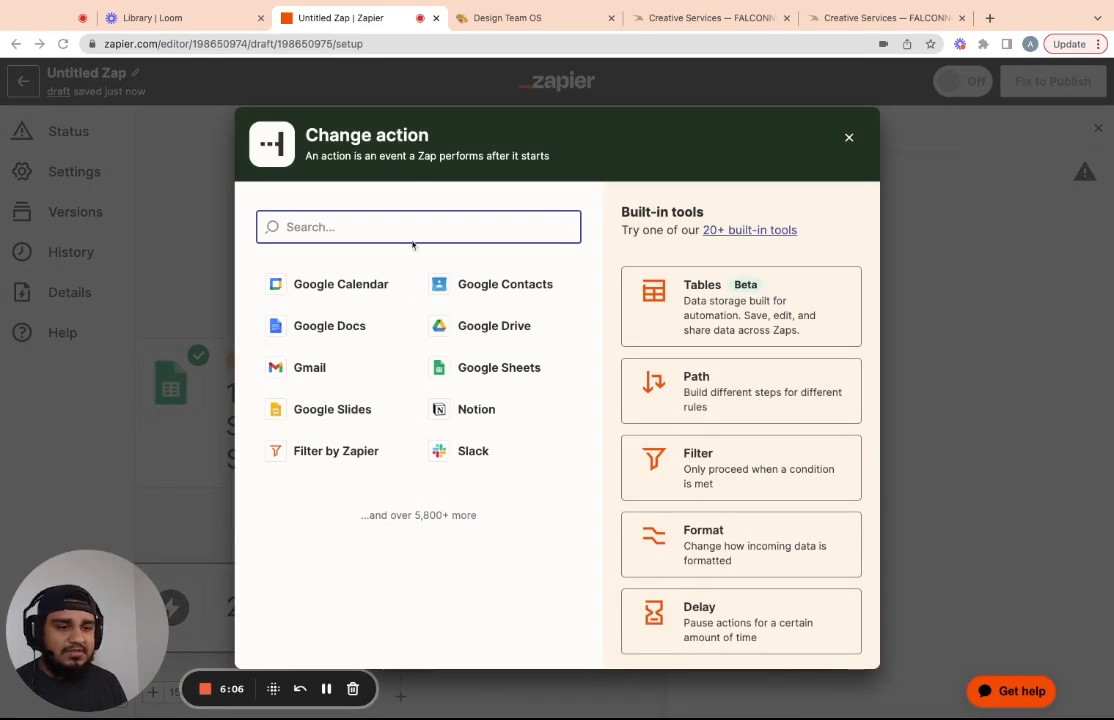
type("notion")
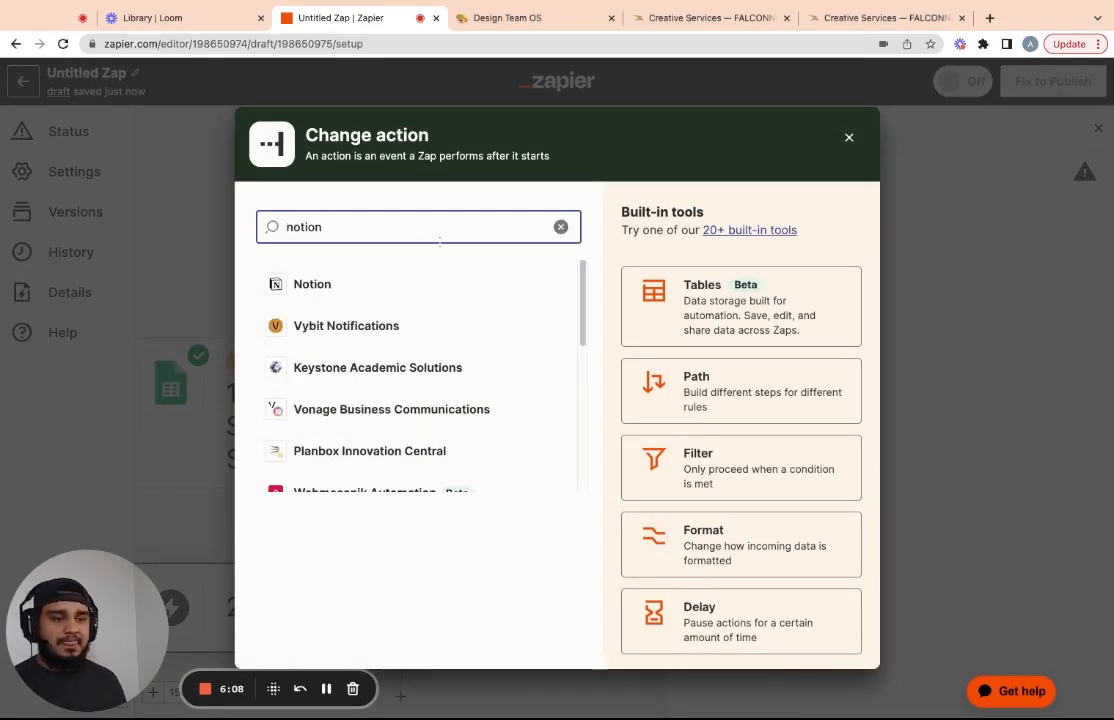
left_click(300, 284)
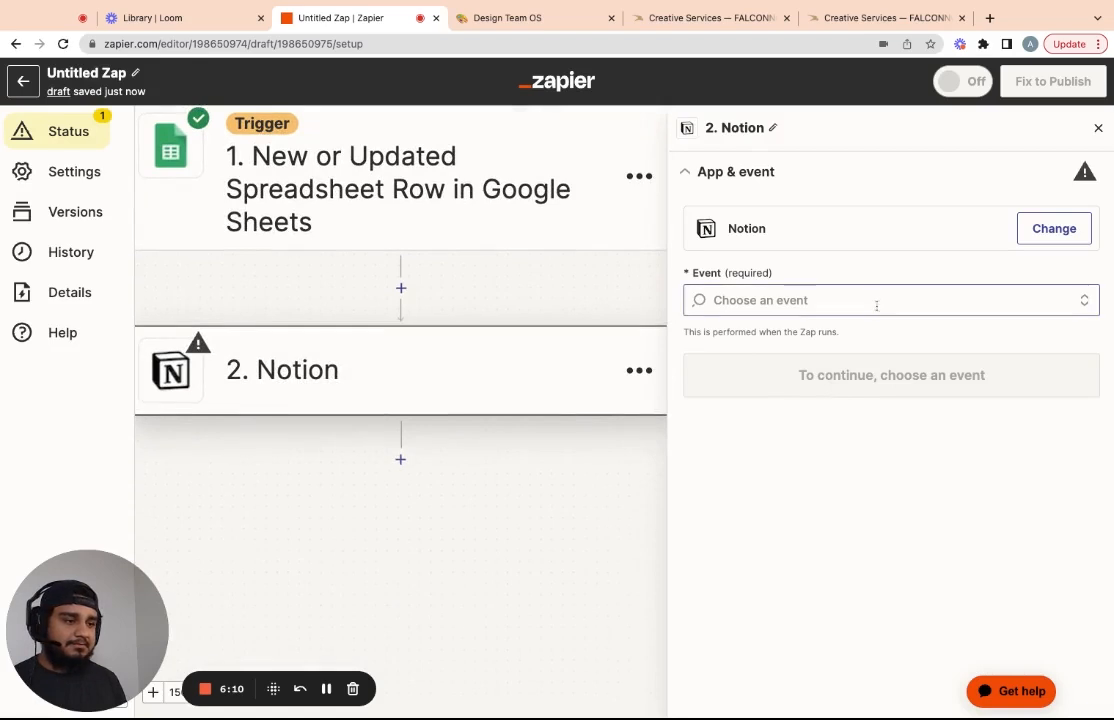
left_click(878, 301)
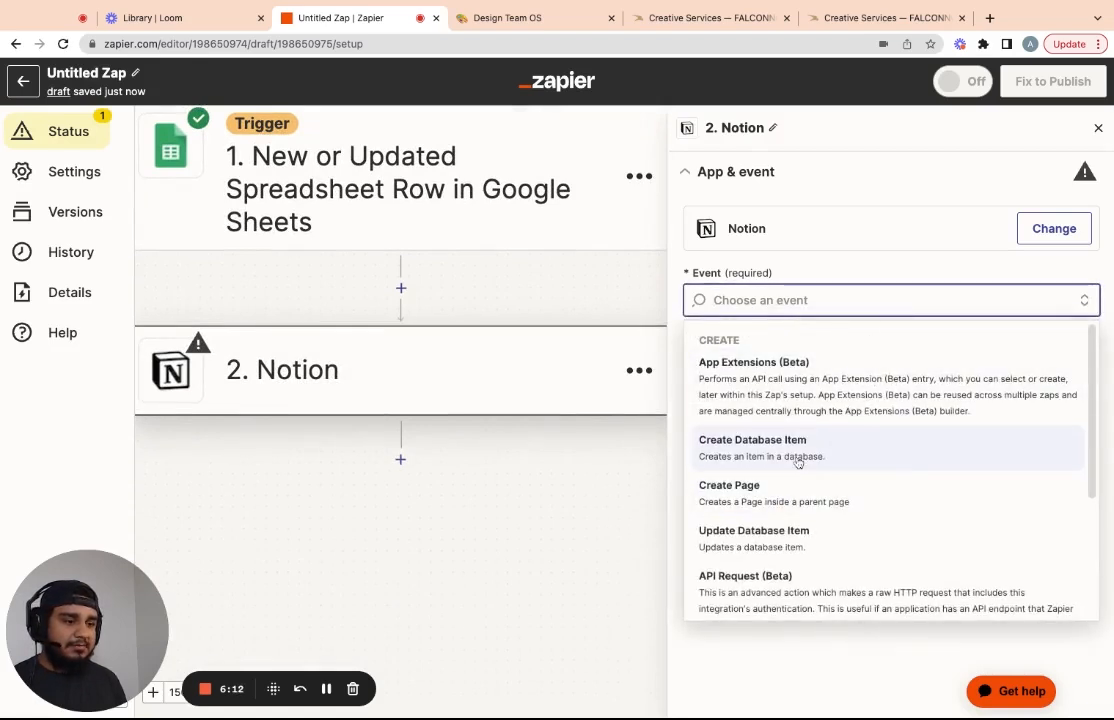
left_click(778, 455)
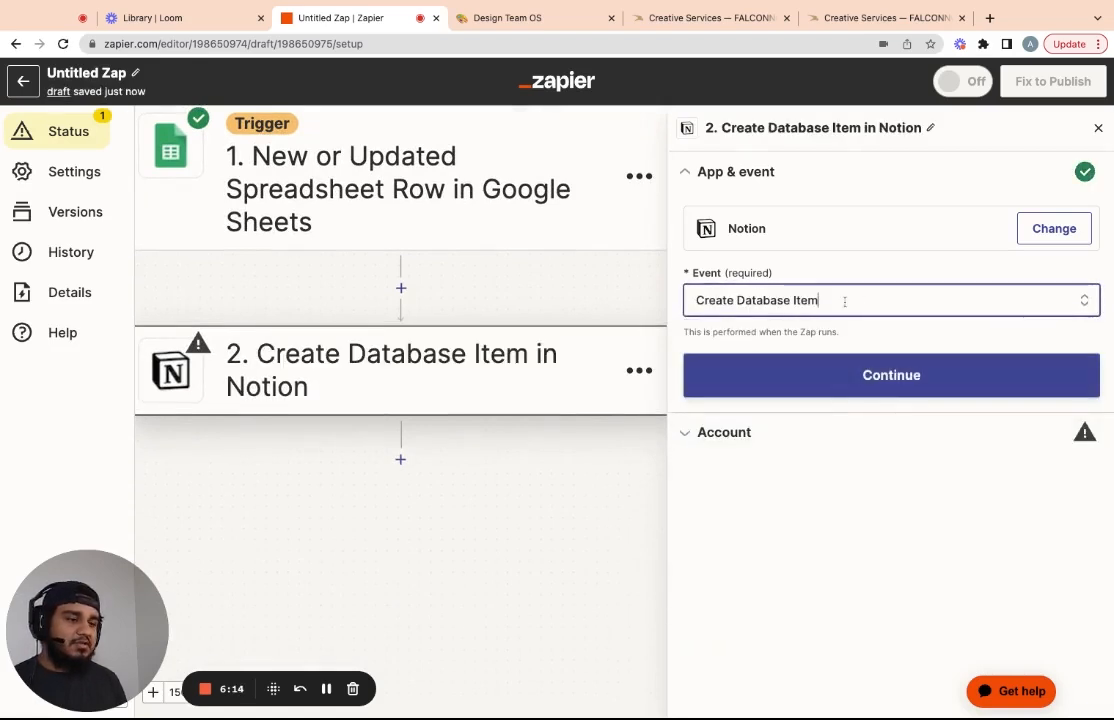
left_click(1080, 311)
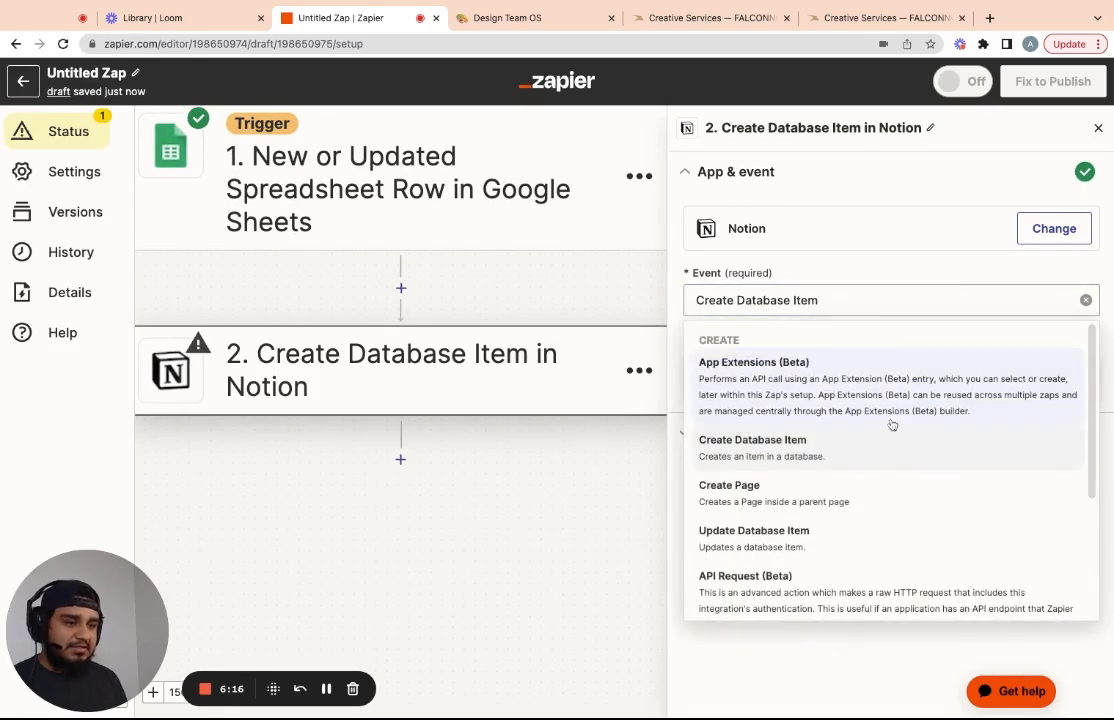
scroll(812, 500, "down", 4)
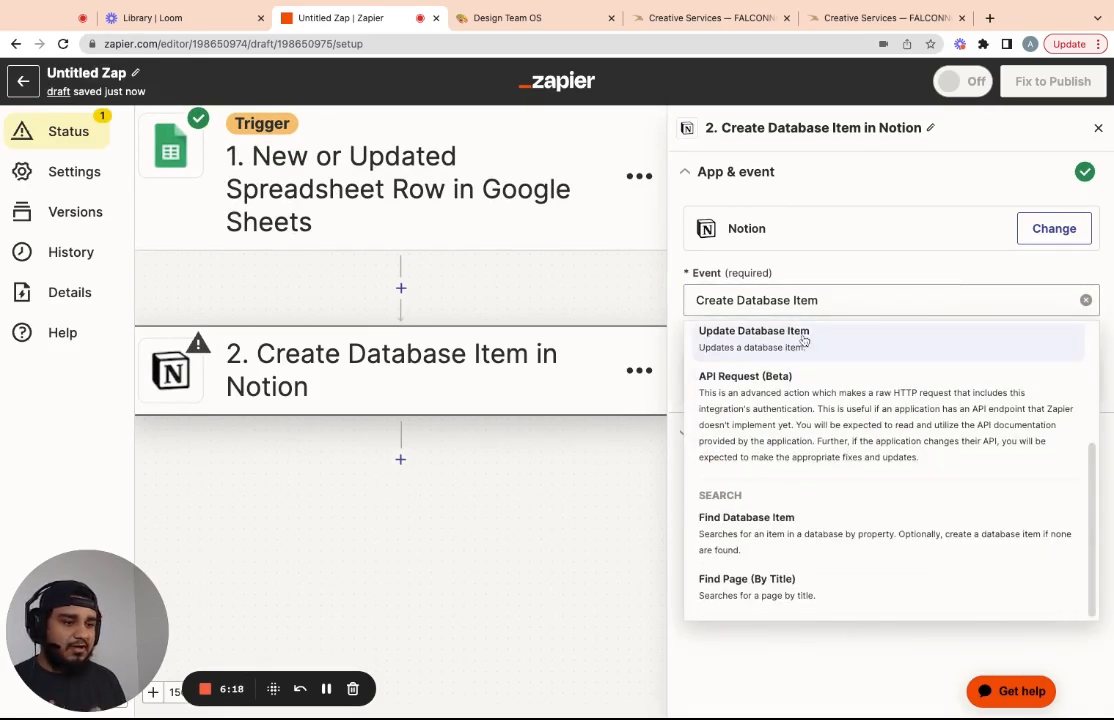
scroll(830, 360, "up", 4)
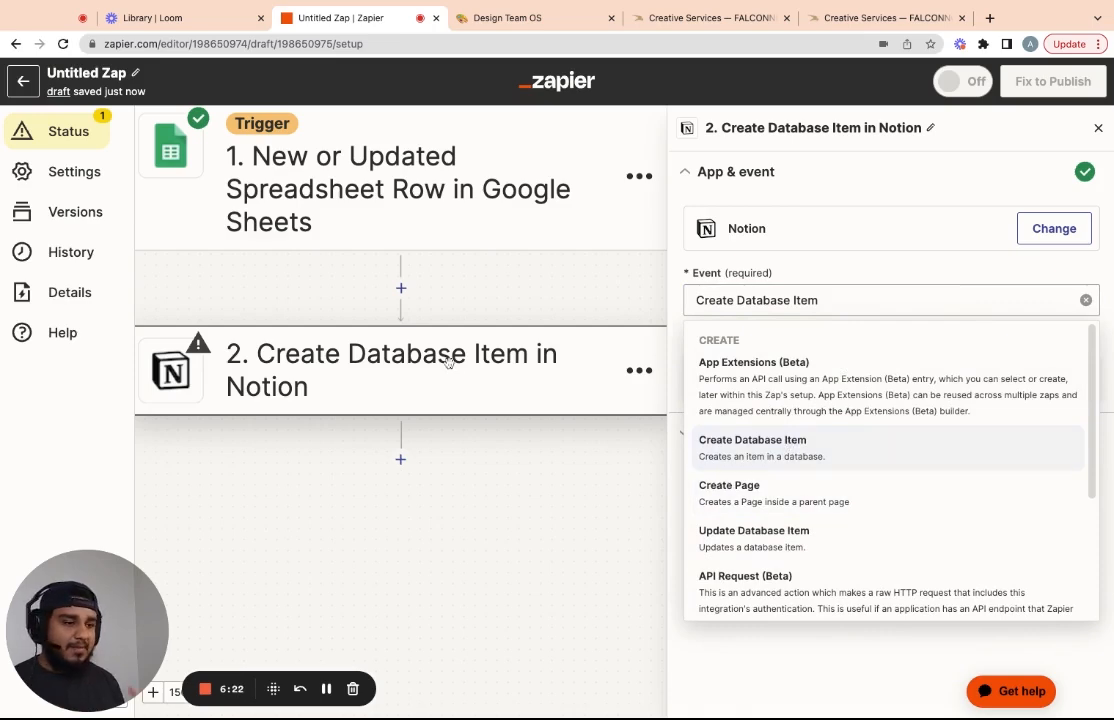
left_click(791, 448)
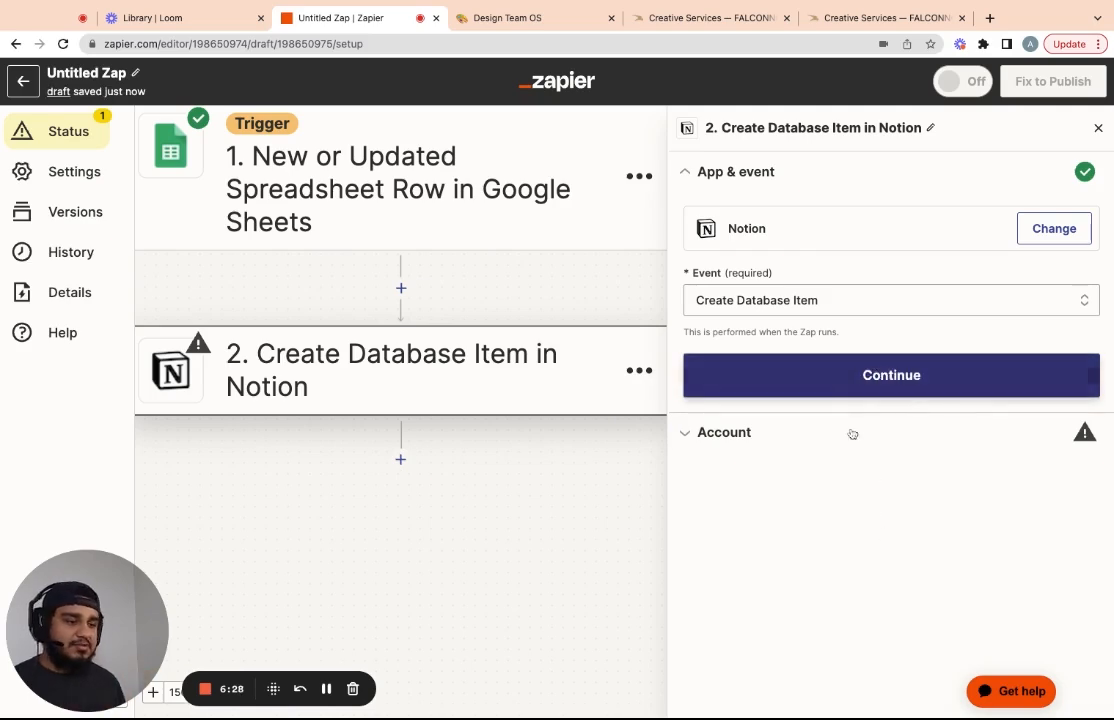
Connect the first Notion account to the action step
left_click(859, 371)
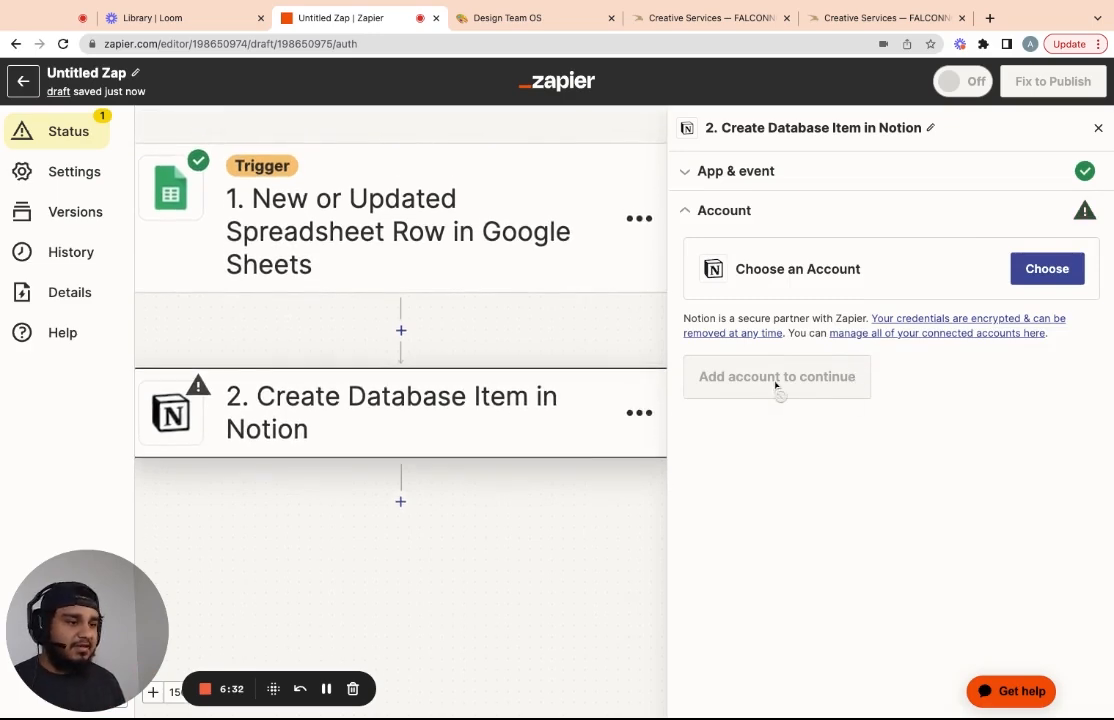
left_click(1018, 270)
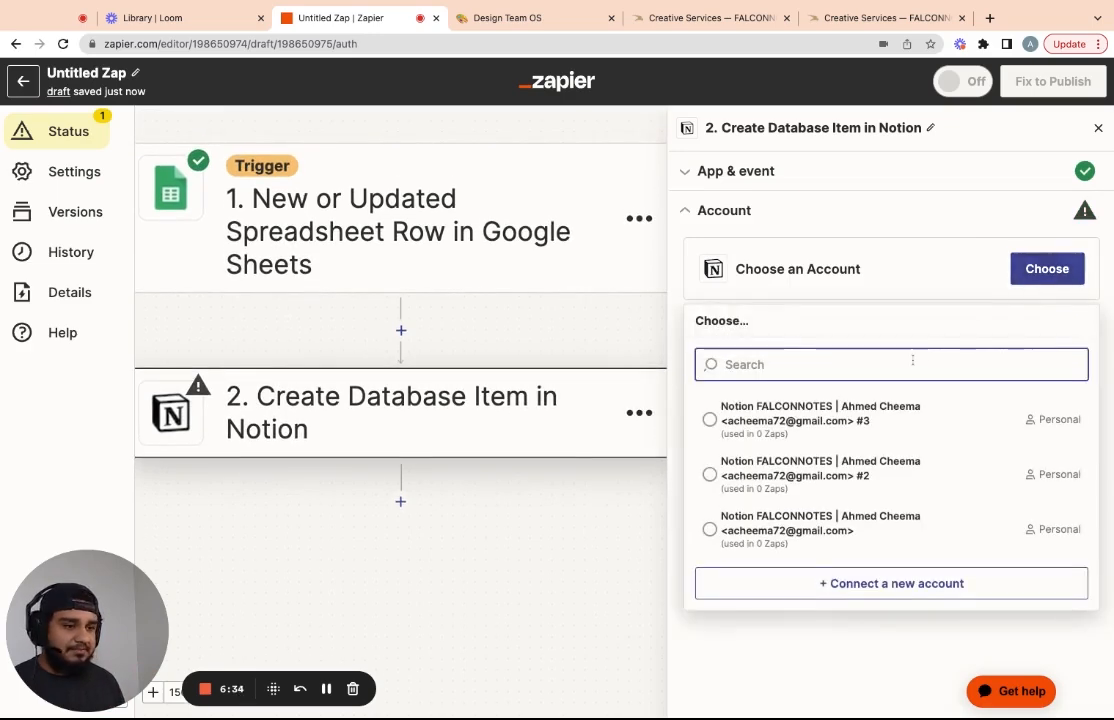
left_click(816, 407)
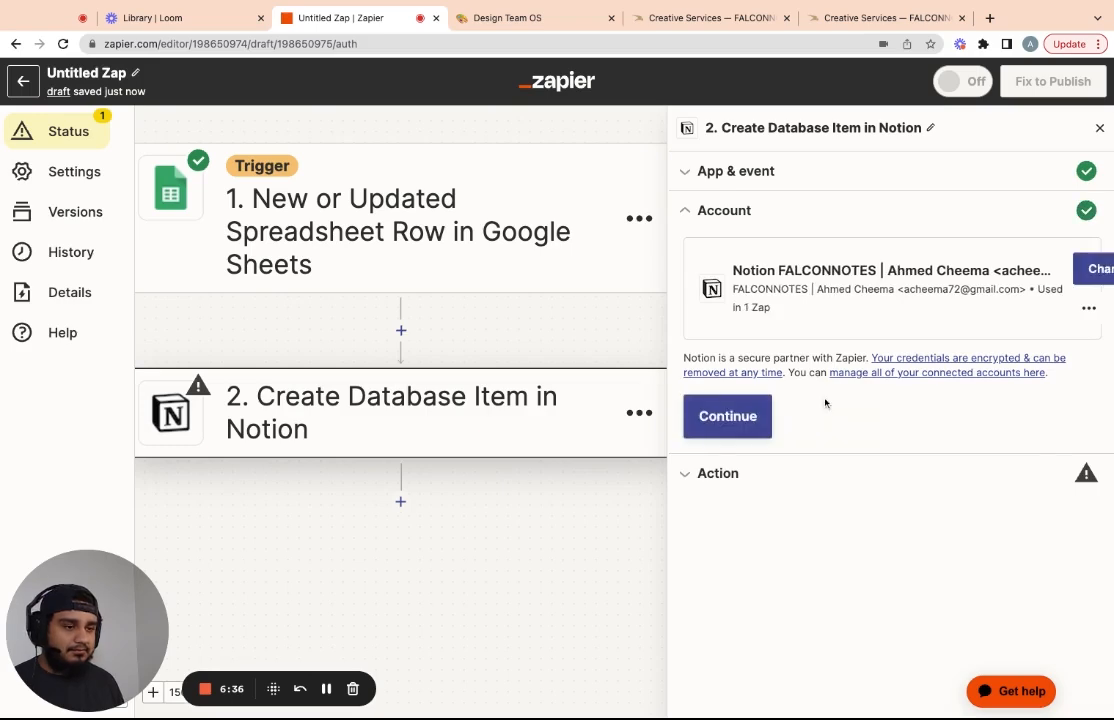
left_click(740, 419)
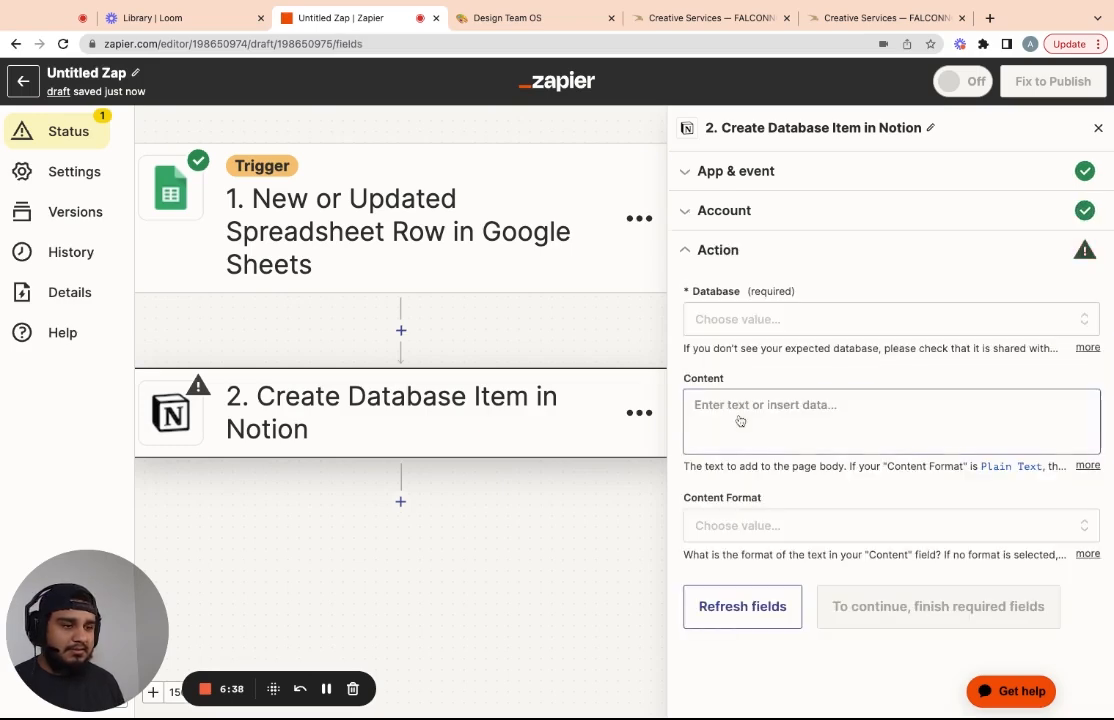
Search the Database list for 'Master Task', checking the database's name in Notion
left_click(759, 319)
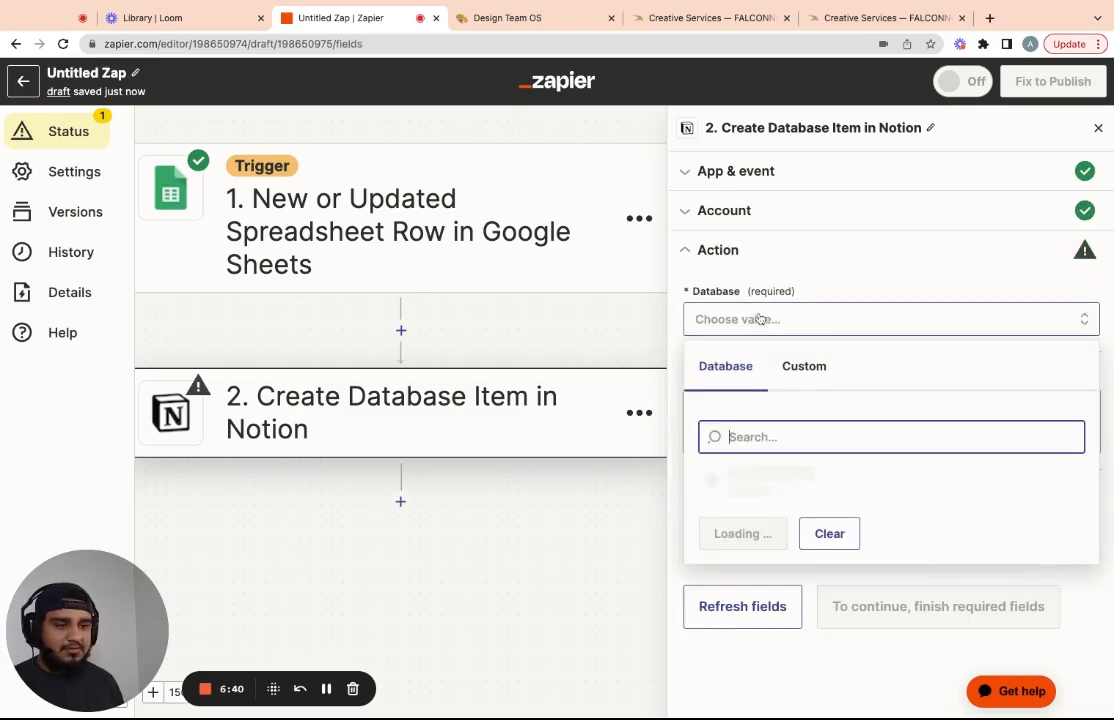
left_click(522, 17)
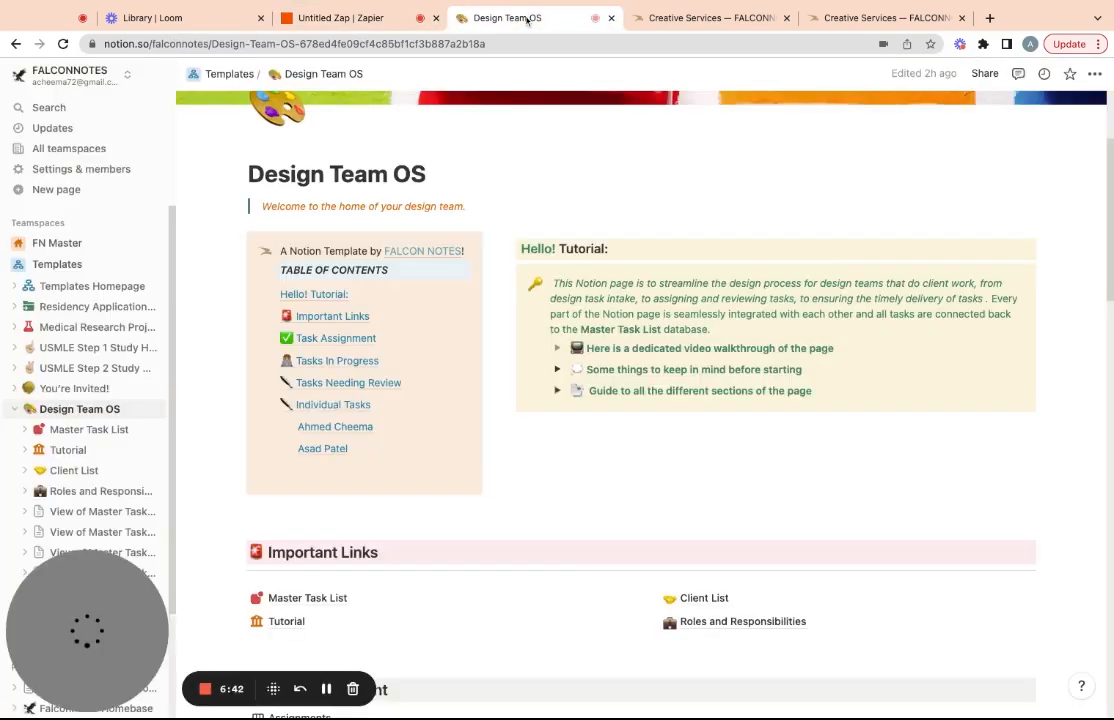
left_click(325, 598)
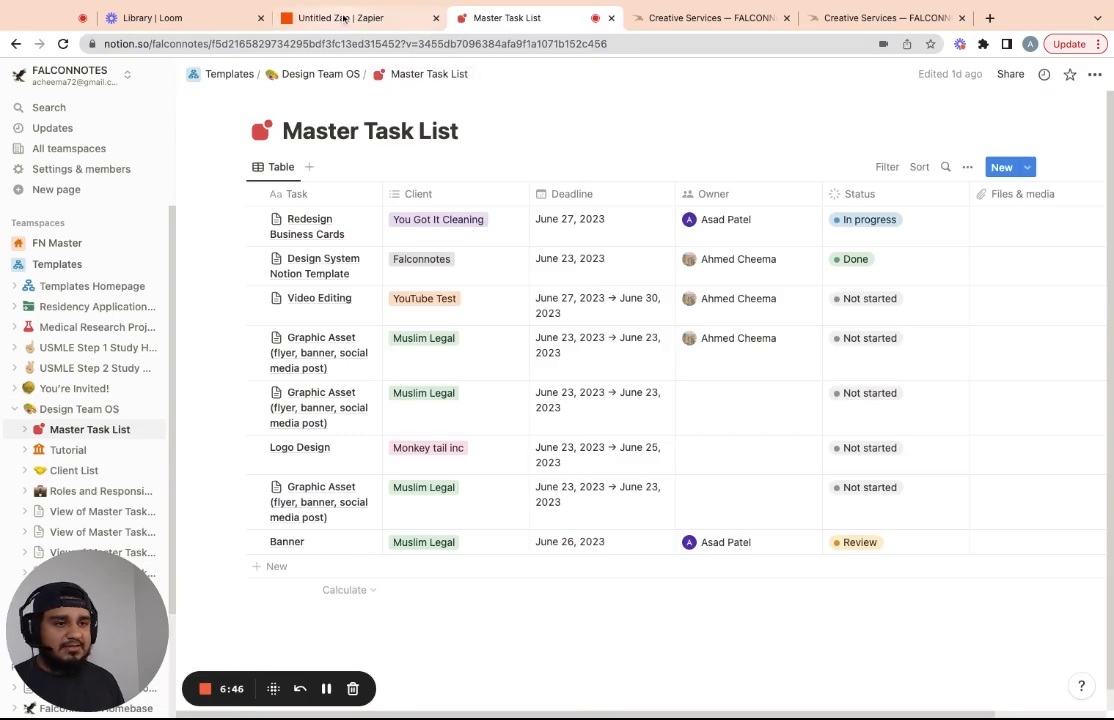
left_click(341, 19)
type("Master Task")
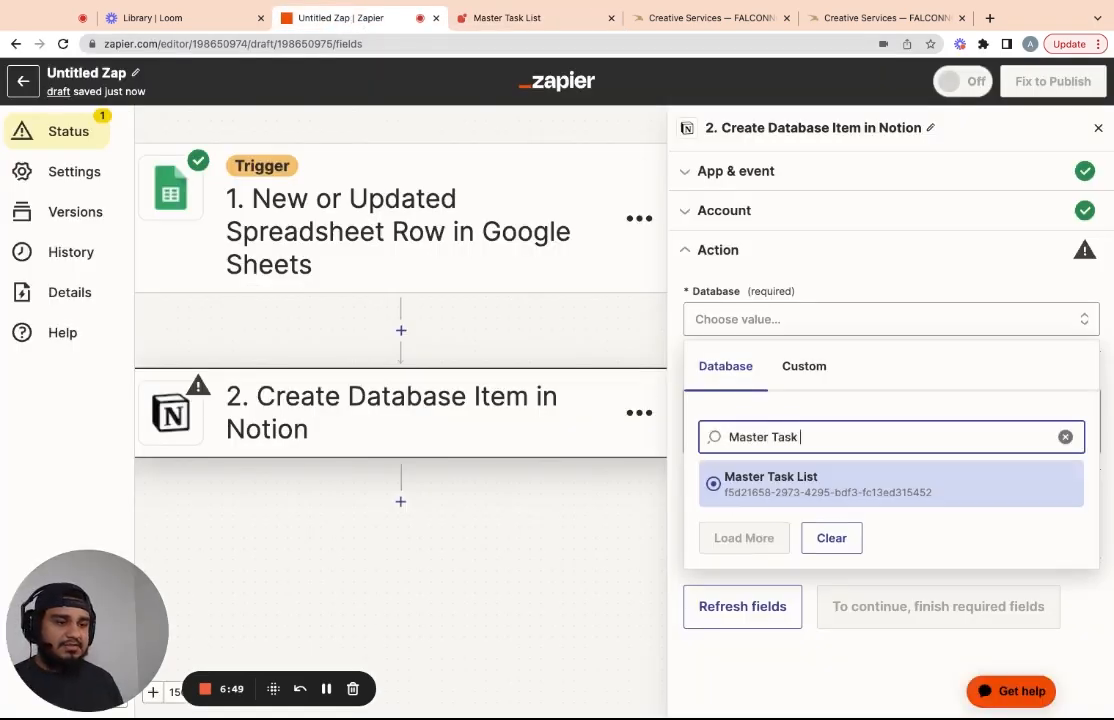
Choose Master Task List as the database and map Task to Project Type
left_click(748, 490)
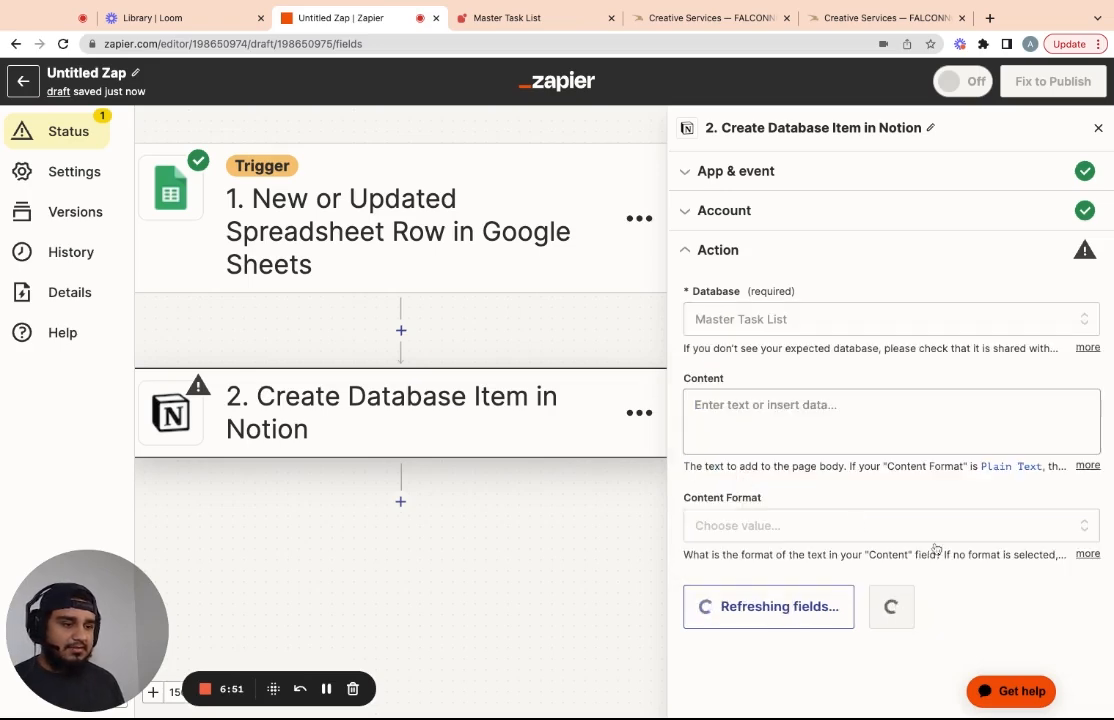
scroll(820, 497, "down", 2)
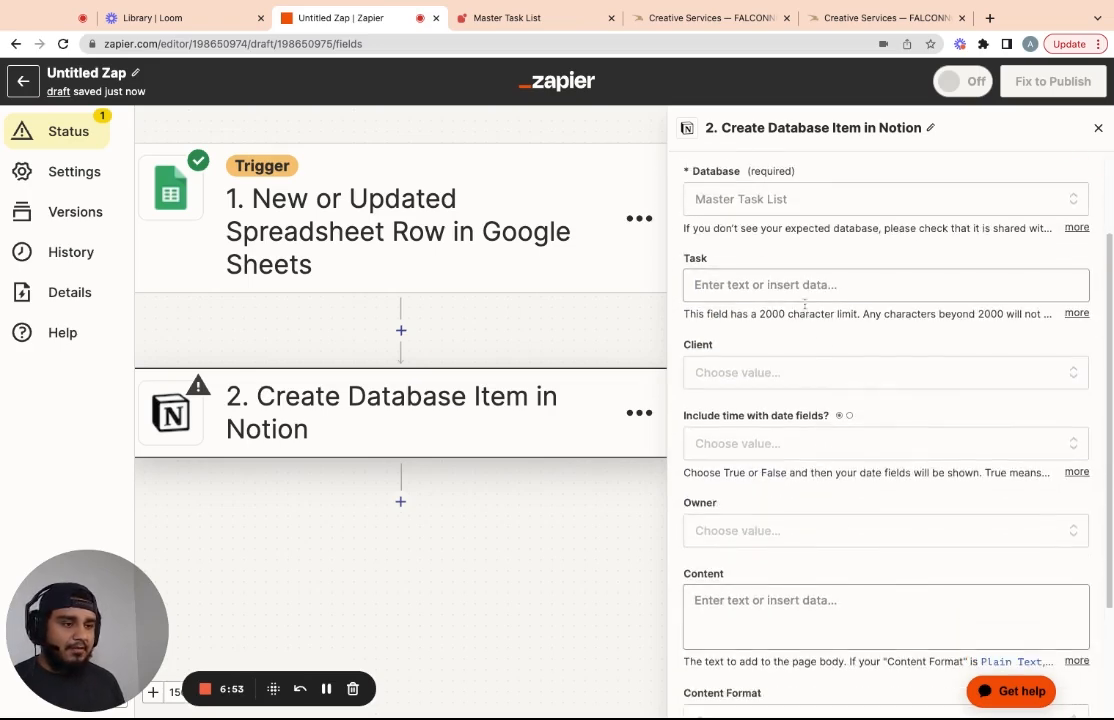
left_click(746, 285)
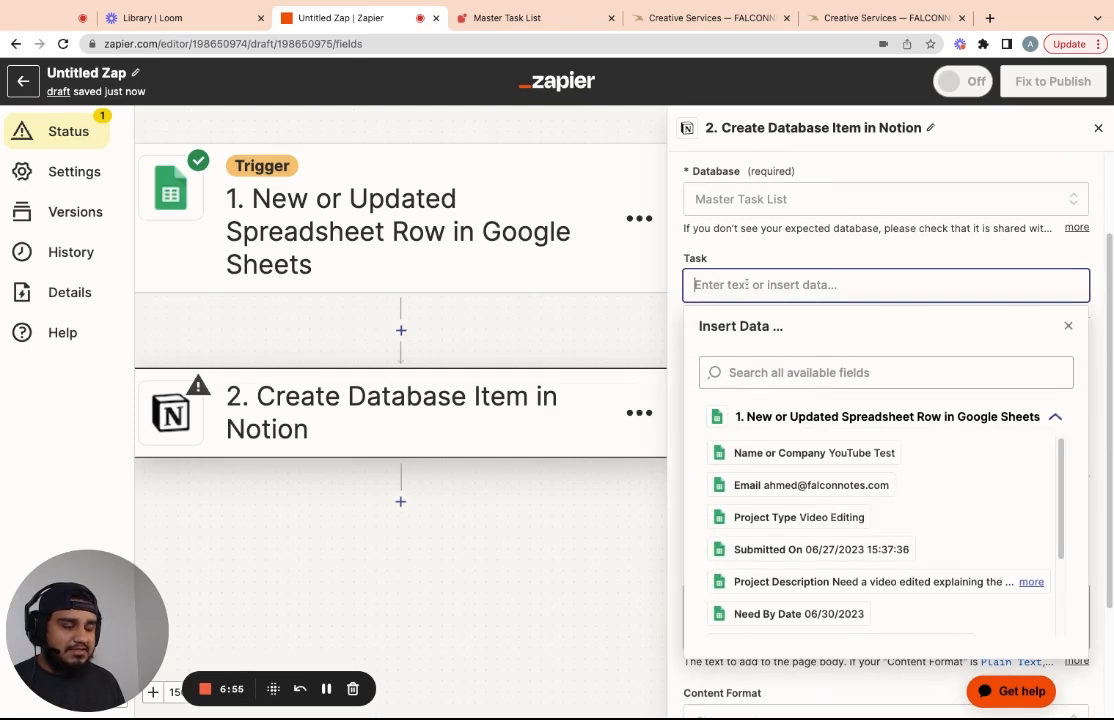
left_click(808, 526)
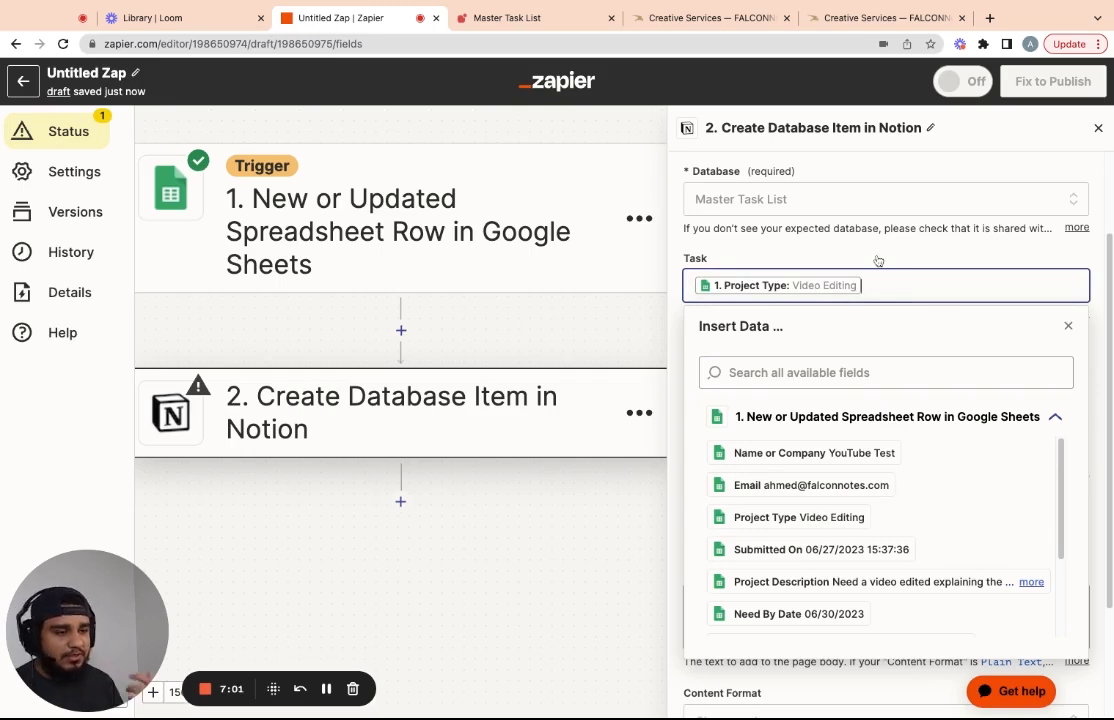
left_click(850, 240)
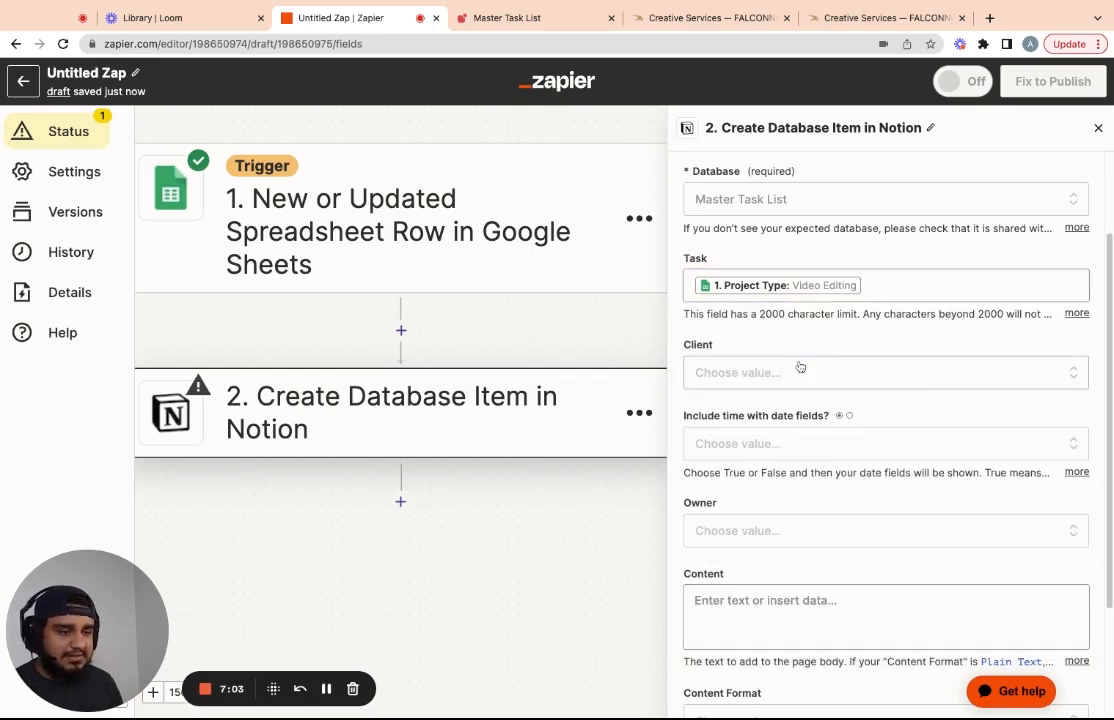
Map the Client field to the sheet's Name or Company column as custom data
left_click(740, 369)
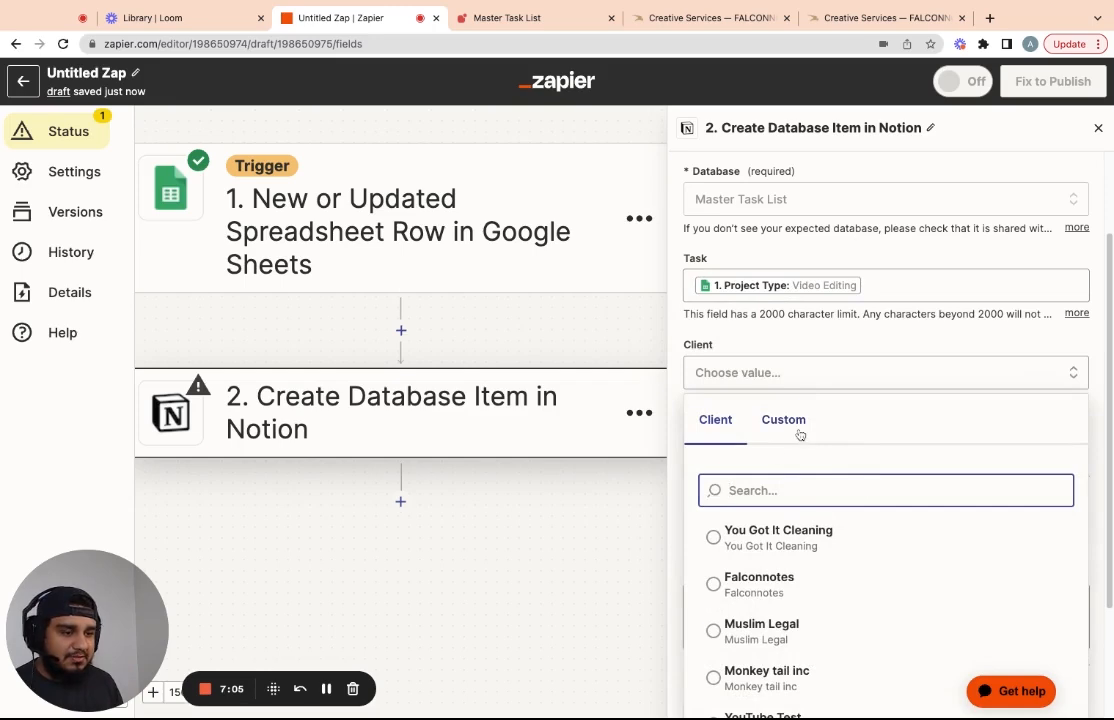
scroll(834, 595, "down", 1)
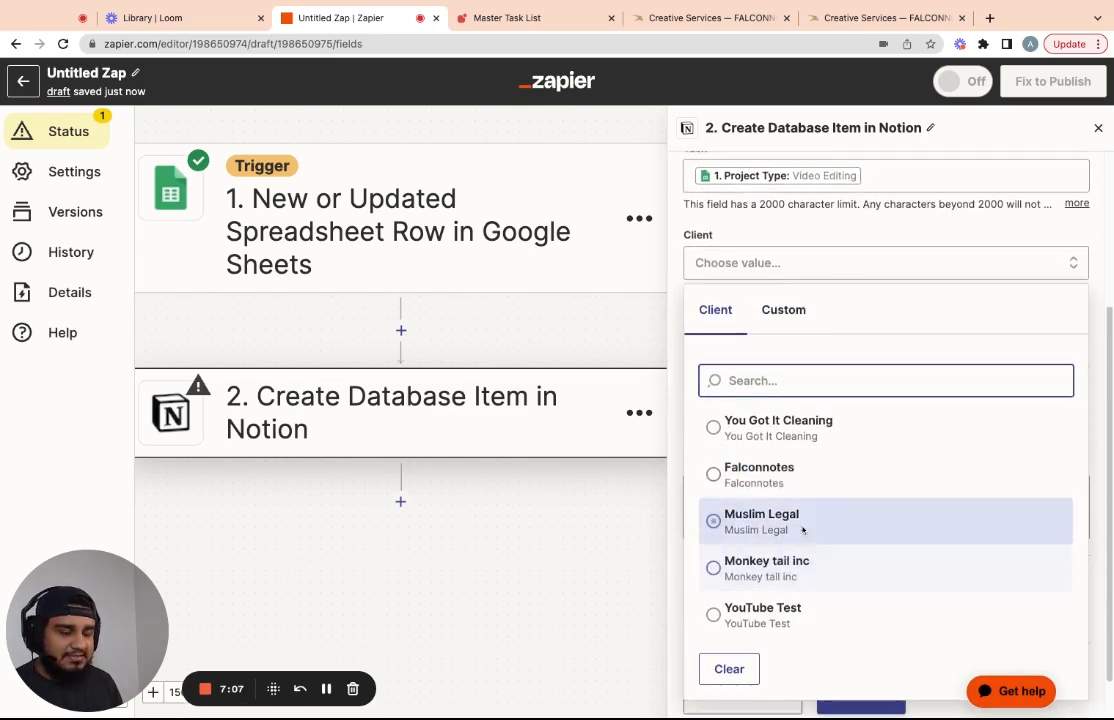
left_click(795, 346)
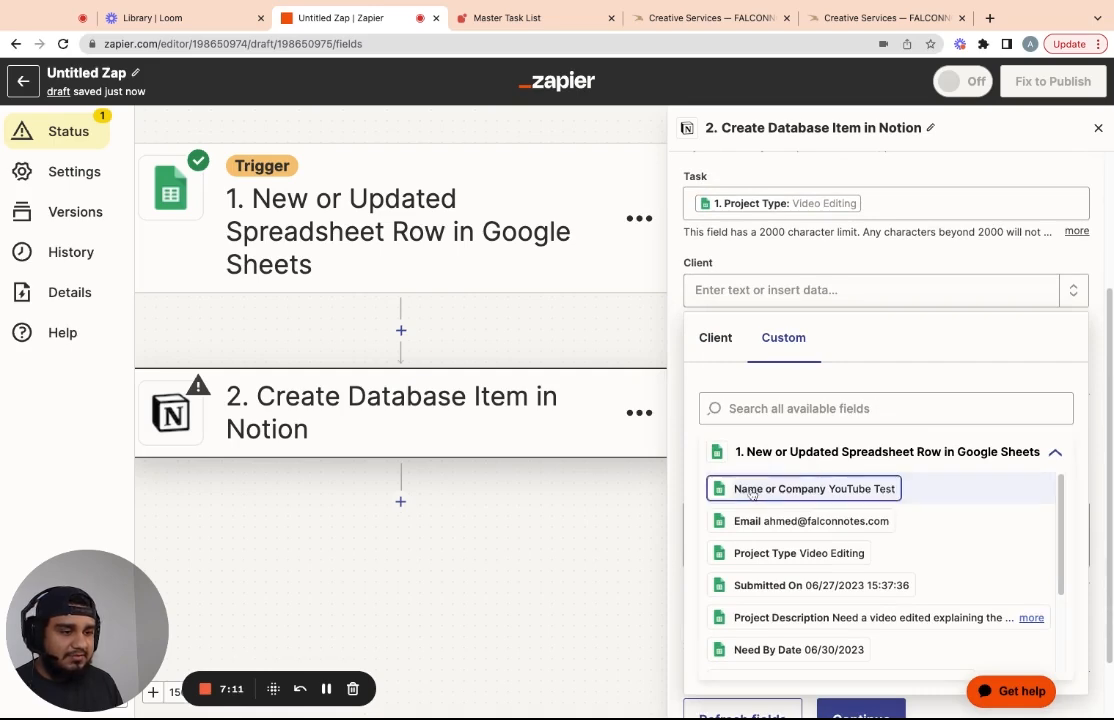
left_click(752, 490)
left_click(852, 255)
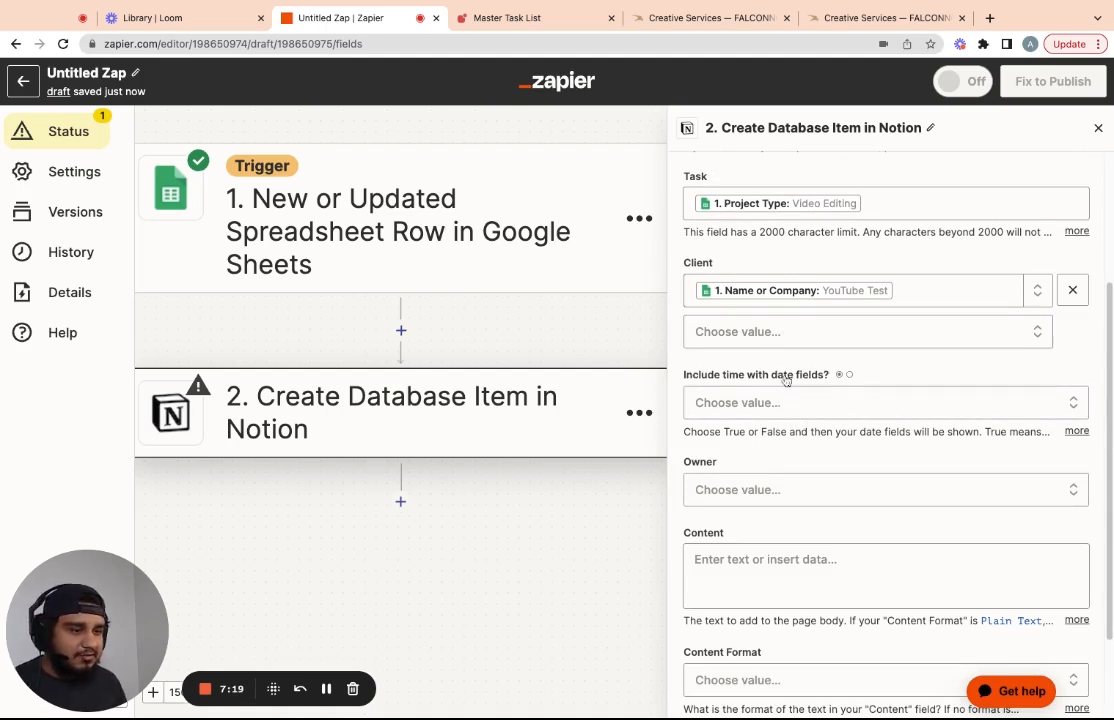
Turn on including times with the deadline date fields
left_click(758, 406)
left_click(737, 612)
left_click(1074, 431)
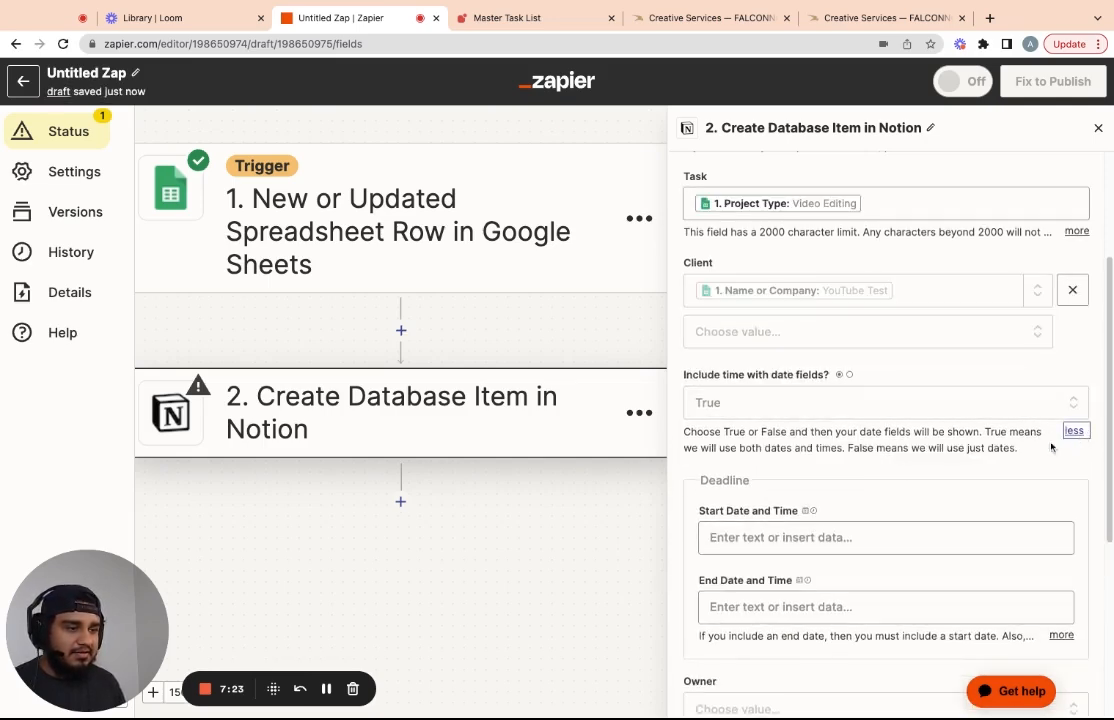
left_click_drag(765, 449, 965, 449)
left_click(986, 449)
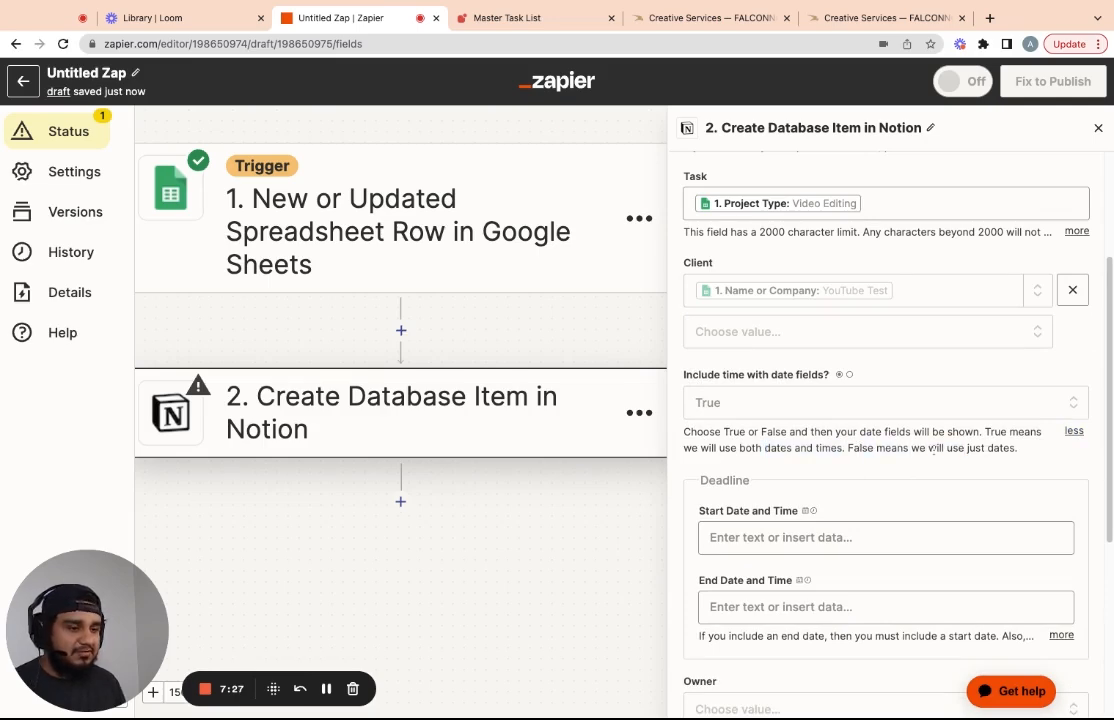
scroll(915, 443, "down", 2)
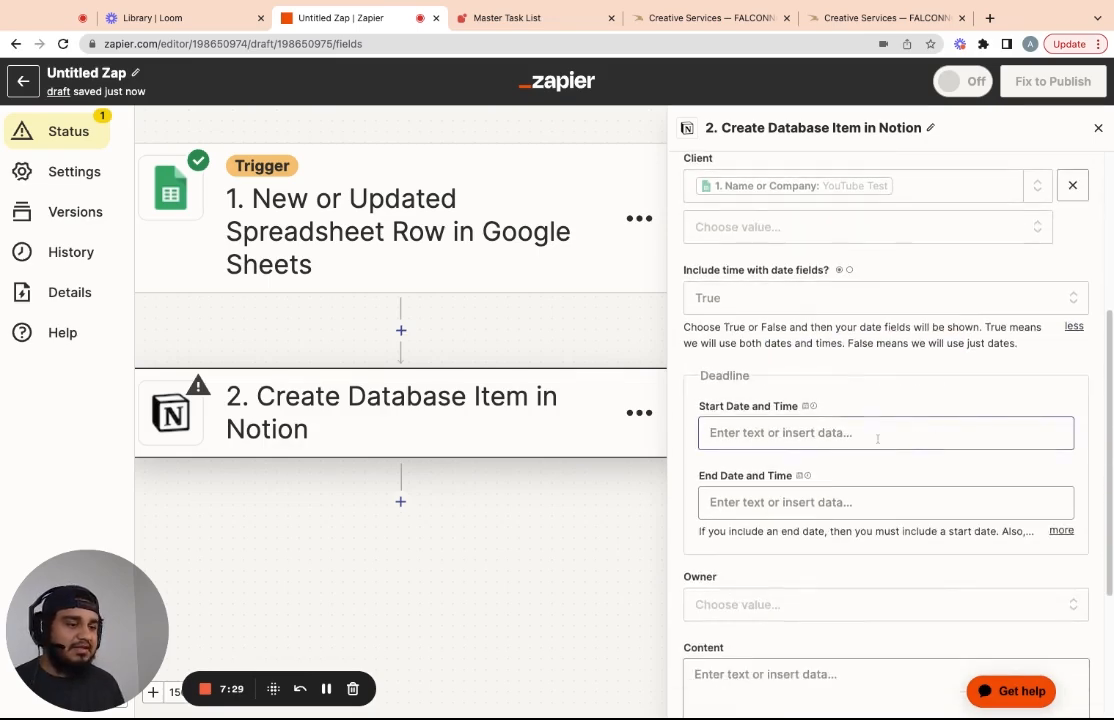
Set the deadline start to Submitted On and the end to Need By Date
left_click(781, 432)
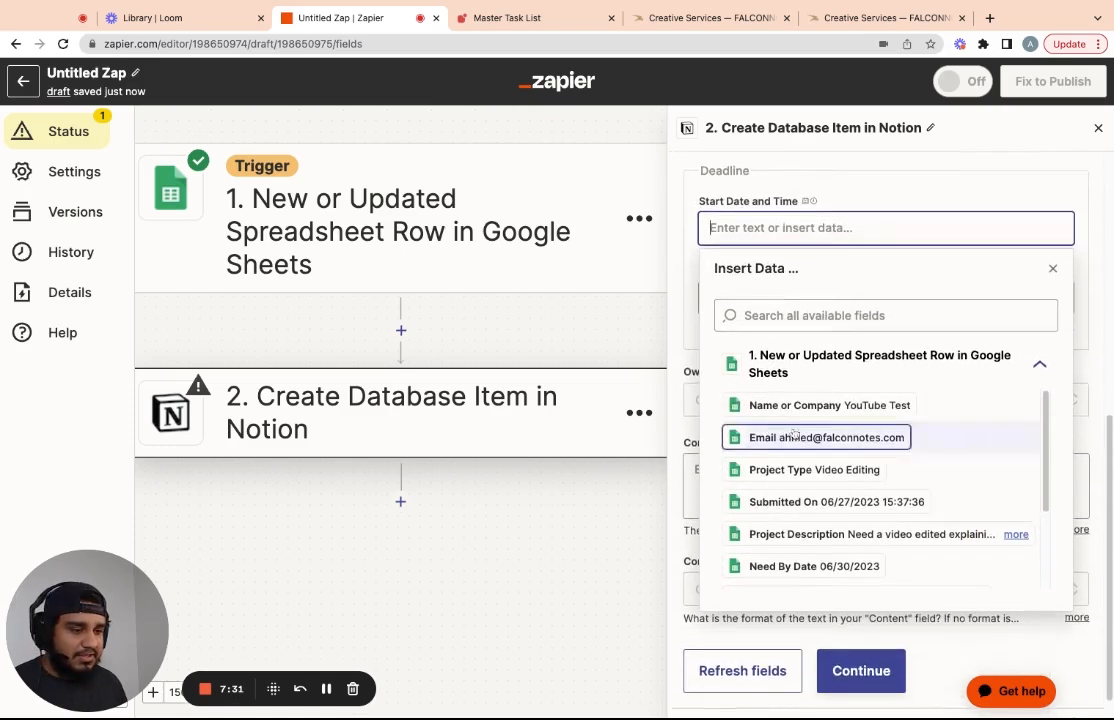
left_click(805, 503)
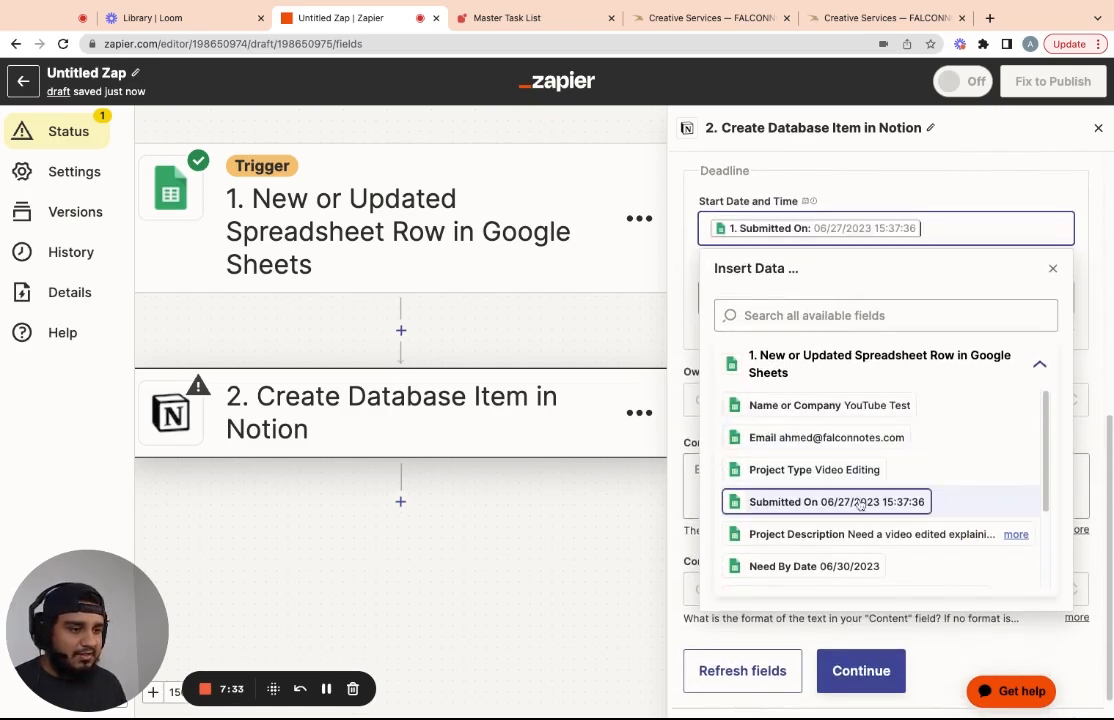
left_click(820, 297)
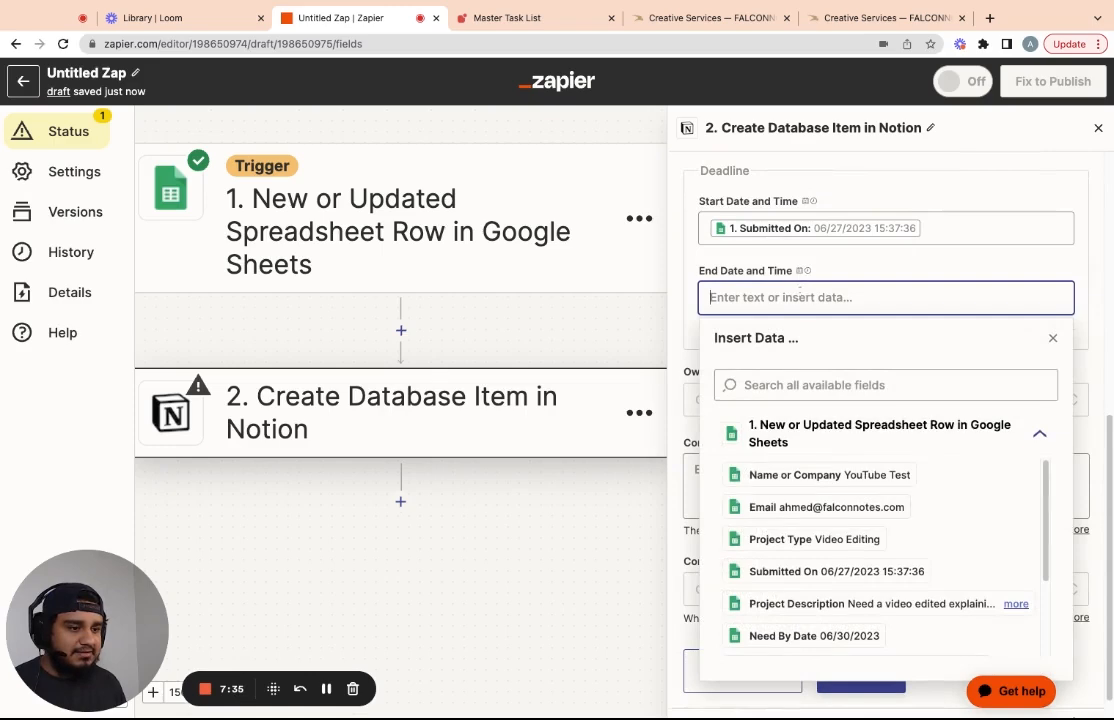
left_click(836, 640)
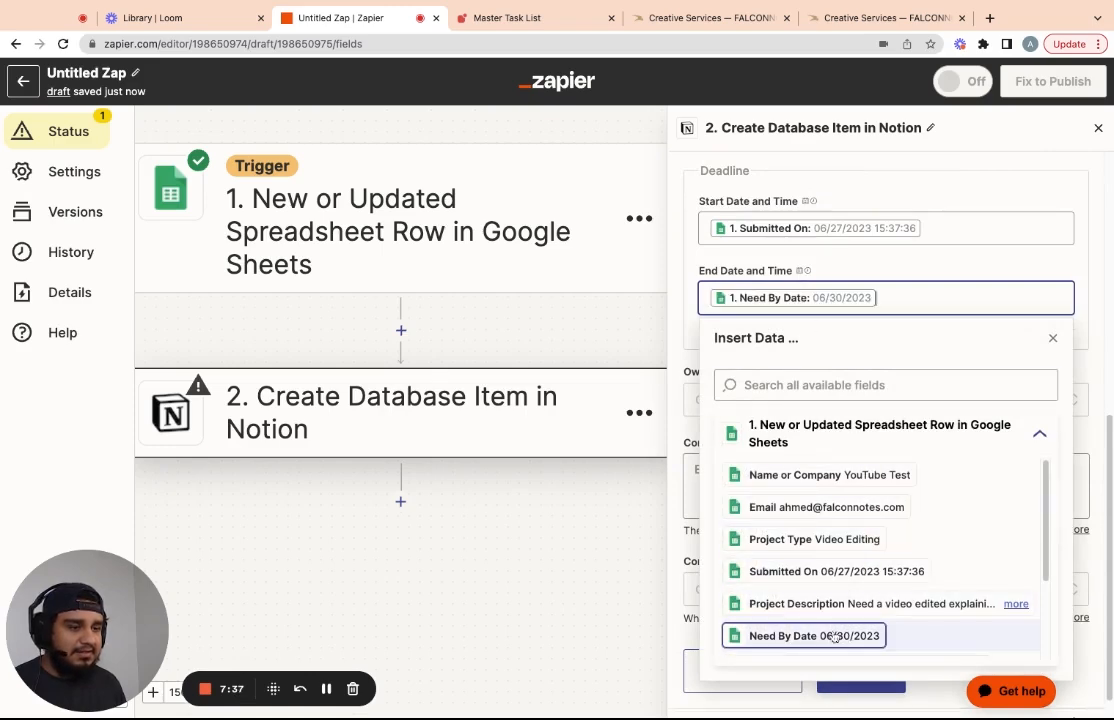
left_click(913, 261)
Assign a workspace person as the task Owner
left_click(776, 402)
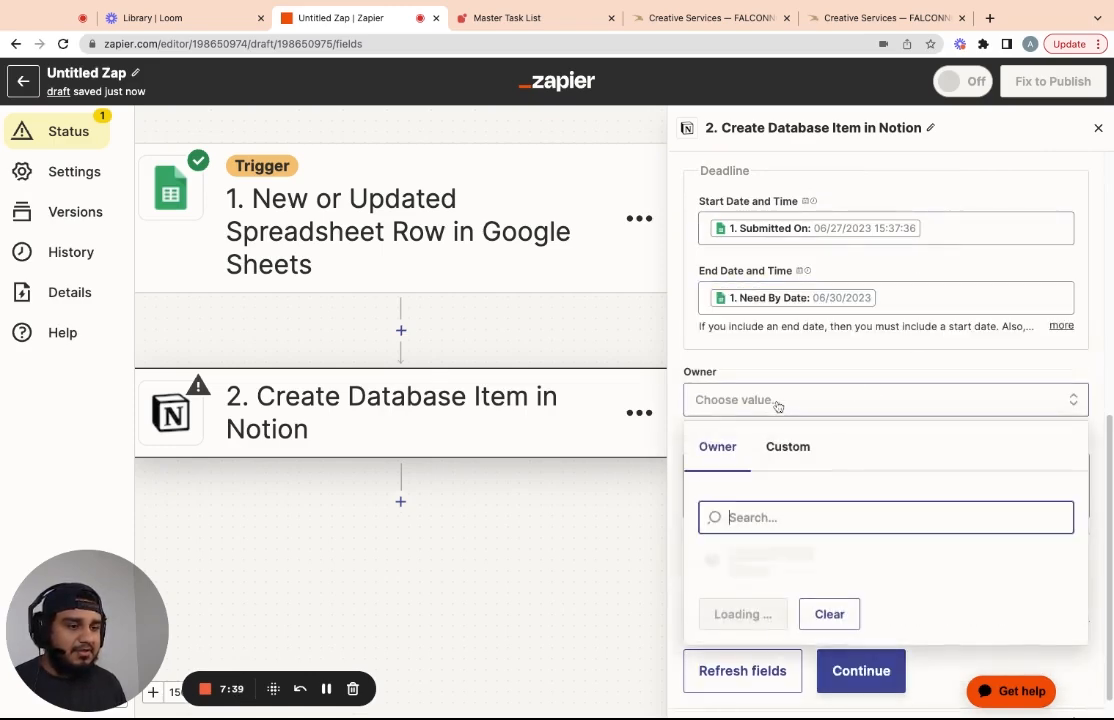
left_click(790, 449)
left_click(718, 447)
scroll(918, 479, "down", 1)
left_click(734, 488)
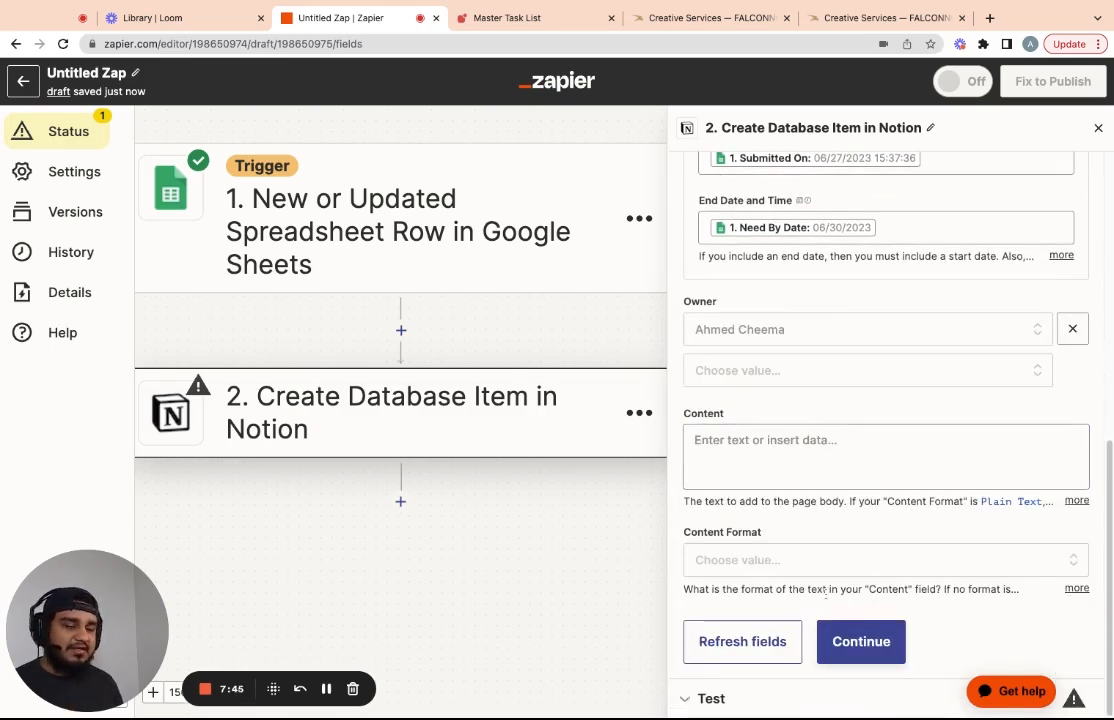
Fill the page Content with the Project Description and Other Notes values
left_click(741, 440)
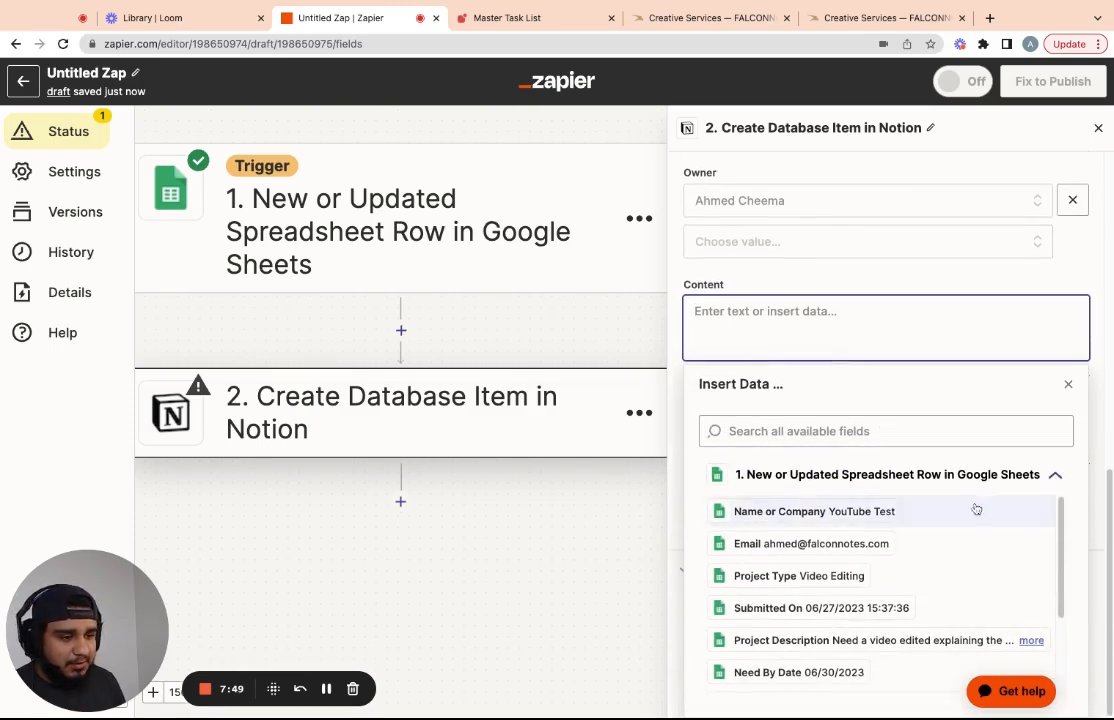
left_click(771, 650)
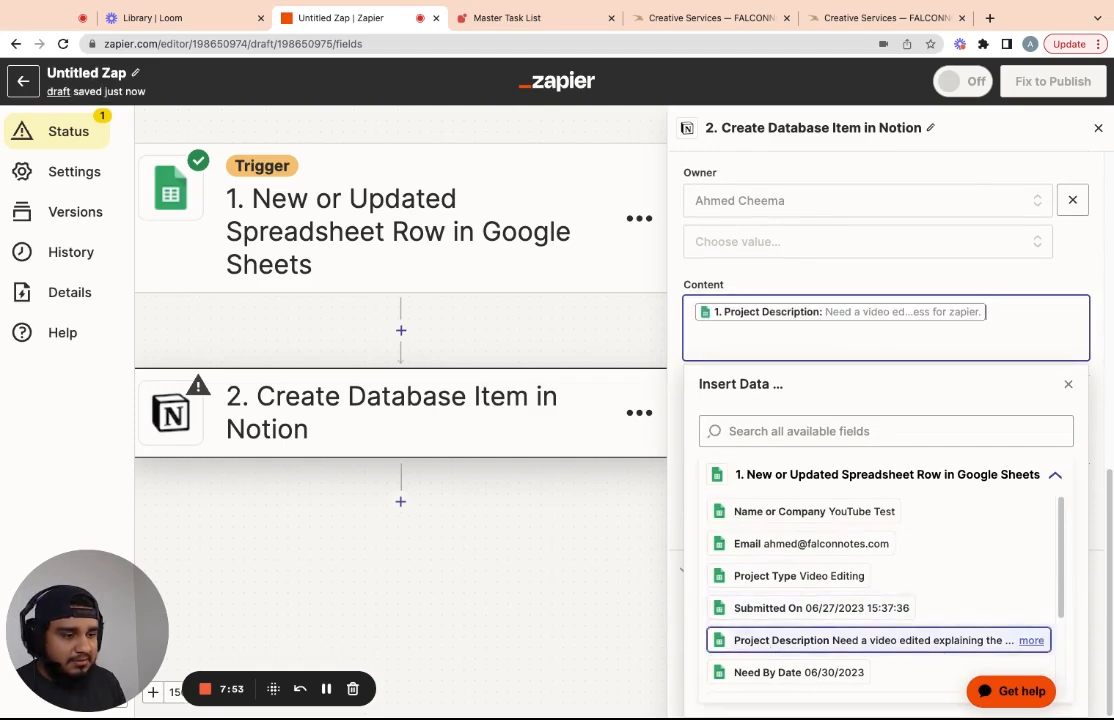
left_click(761, 288)
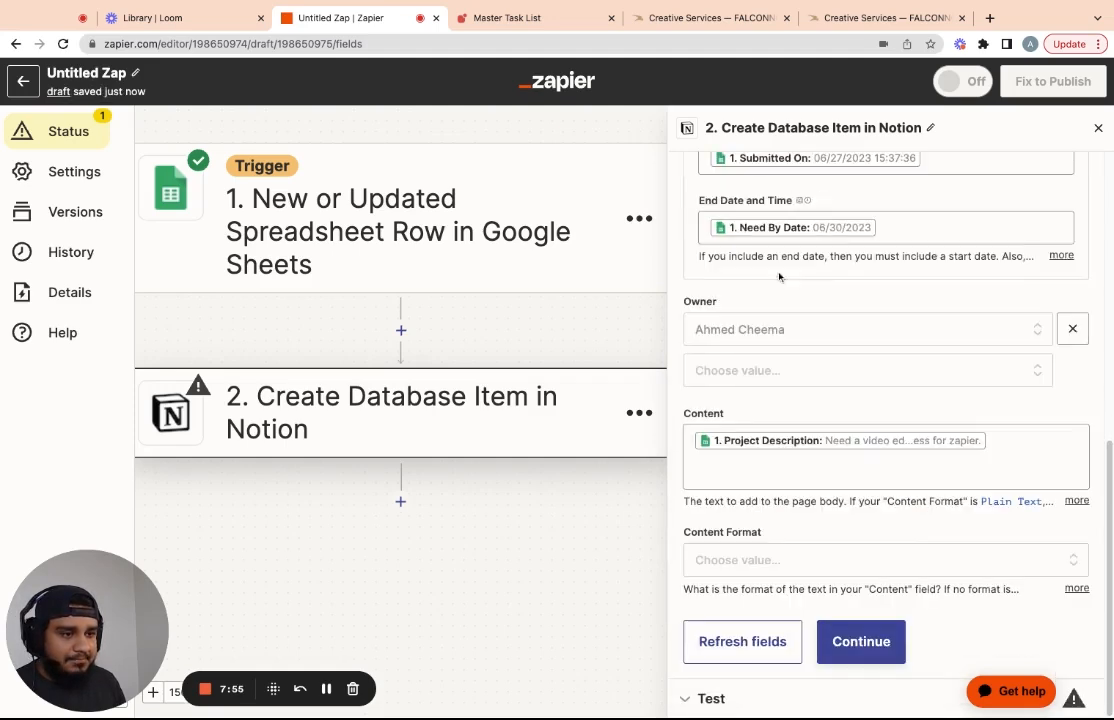
left_click(800, 474)
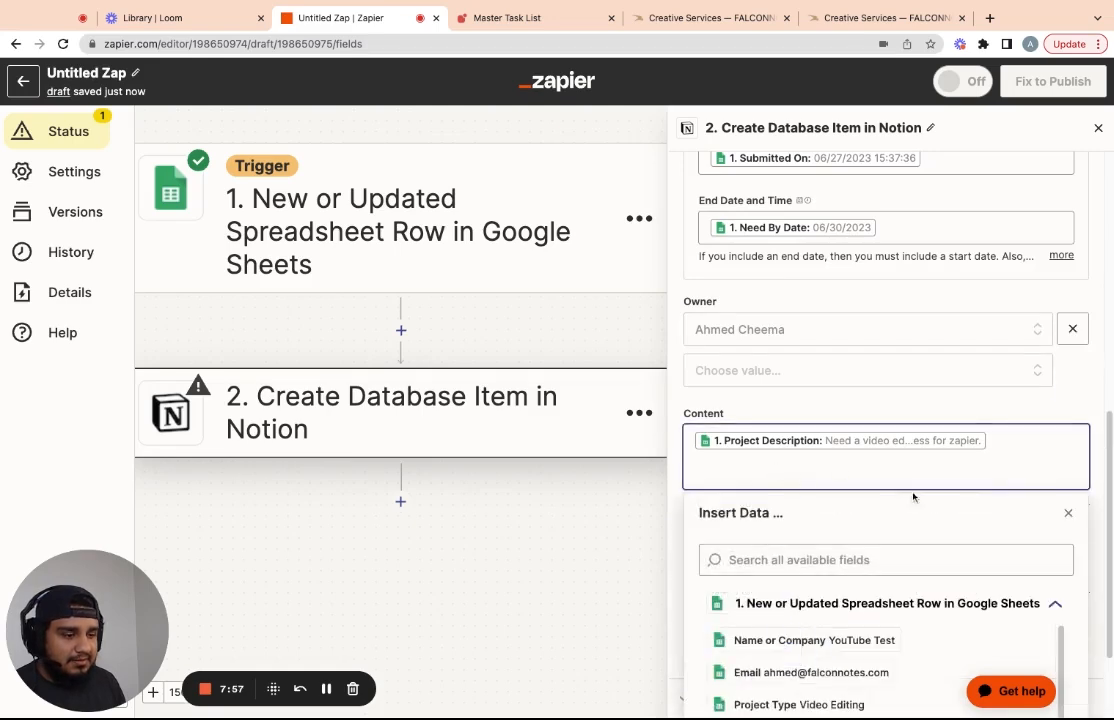
scroll(1095, 452, "down", 2)
left_click_drag(1062, 541, 1062, 614)
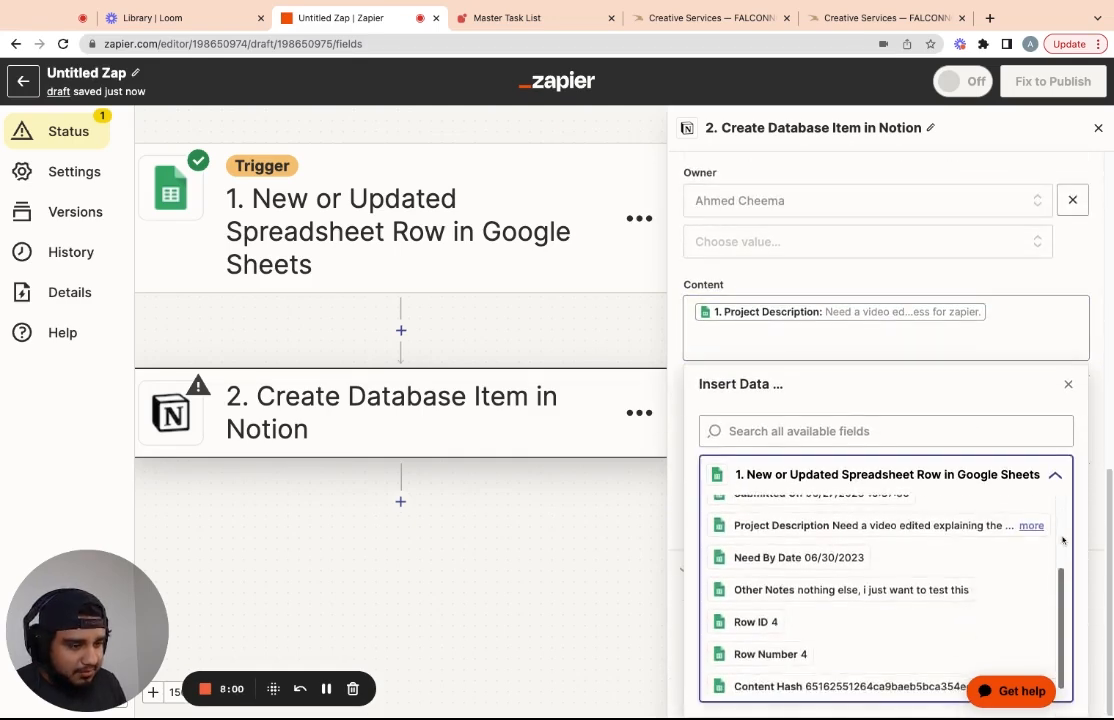
left_click(820, 590)
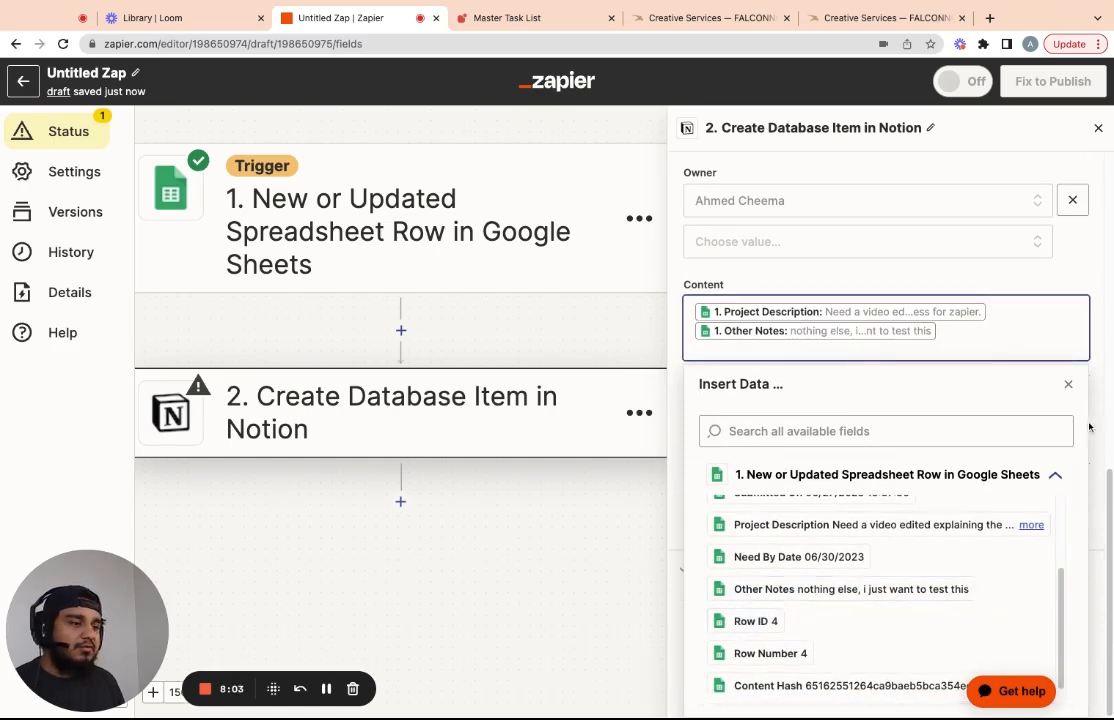
left_click(1068, 384)
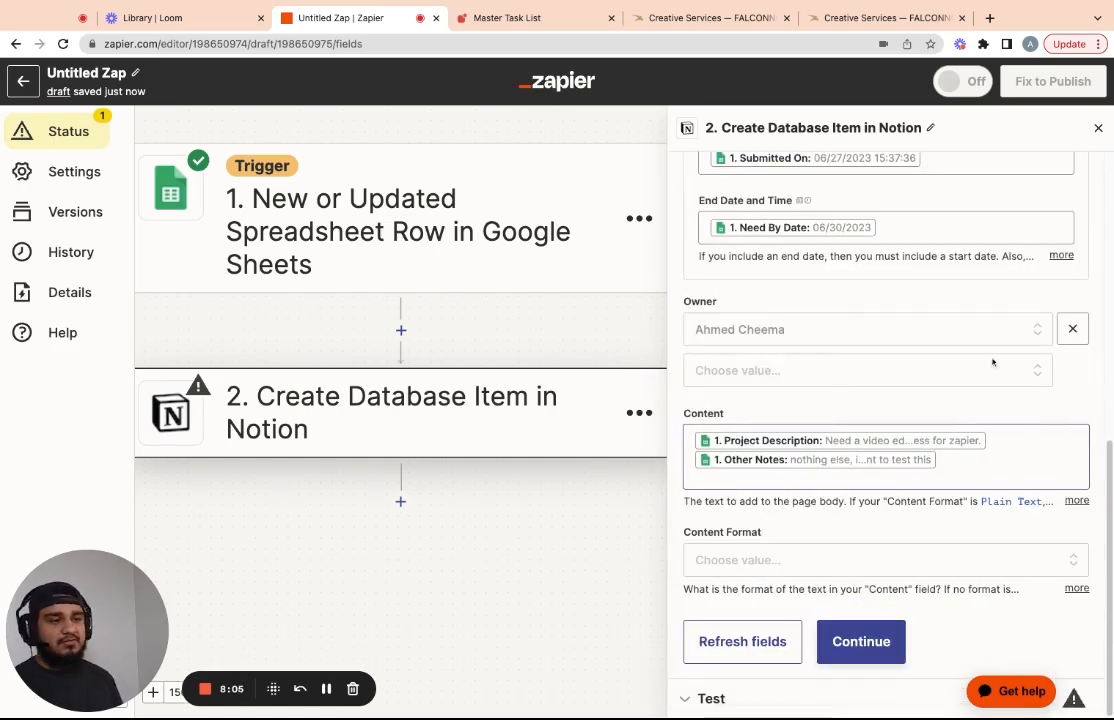
left_click(709, 18)
scroll(478, 276, "up", 1)
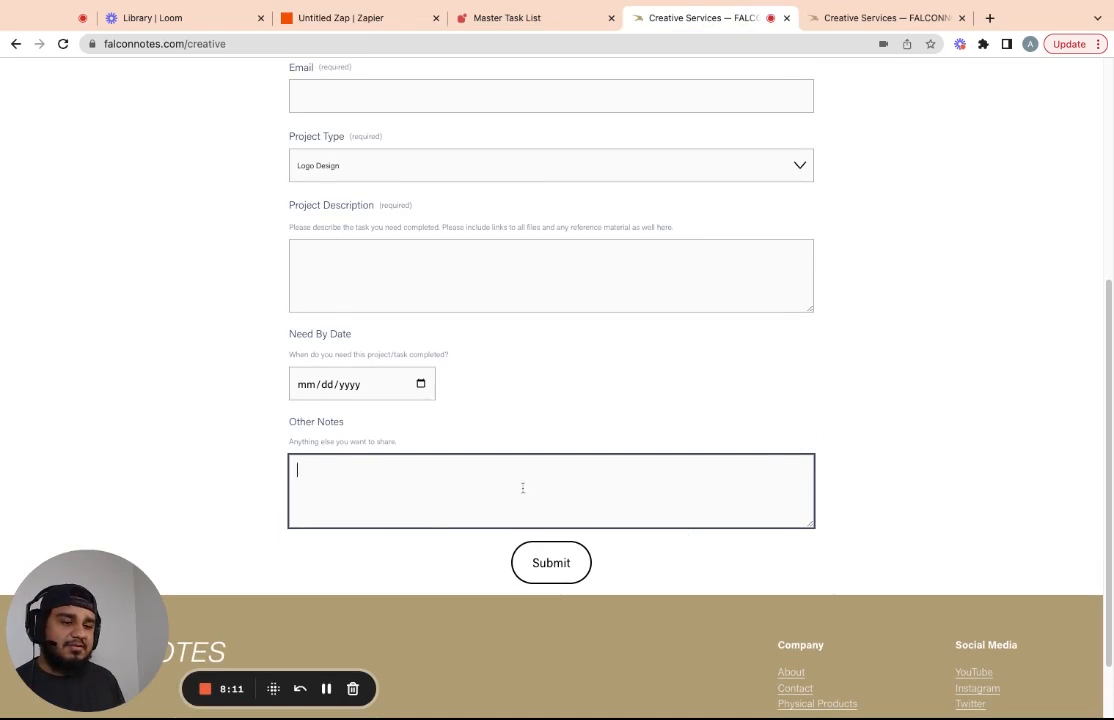
Test the Notion action so a sample Video Editing item is created in Notion
left_click(332, 19)
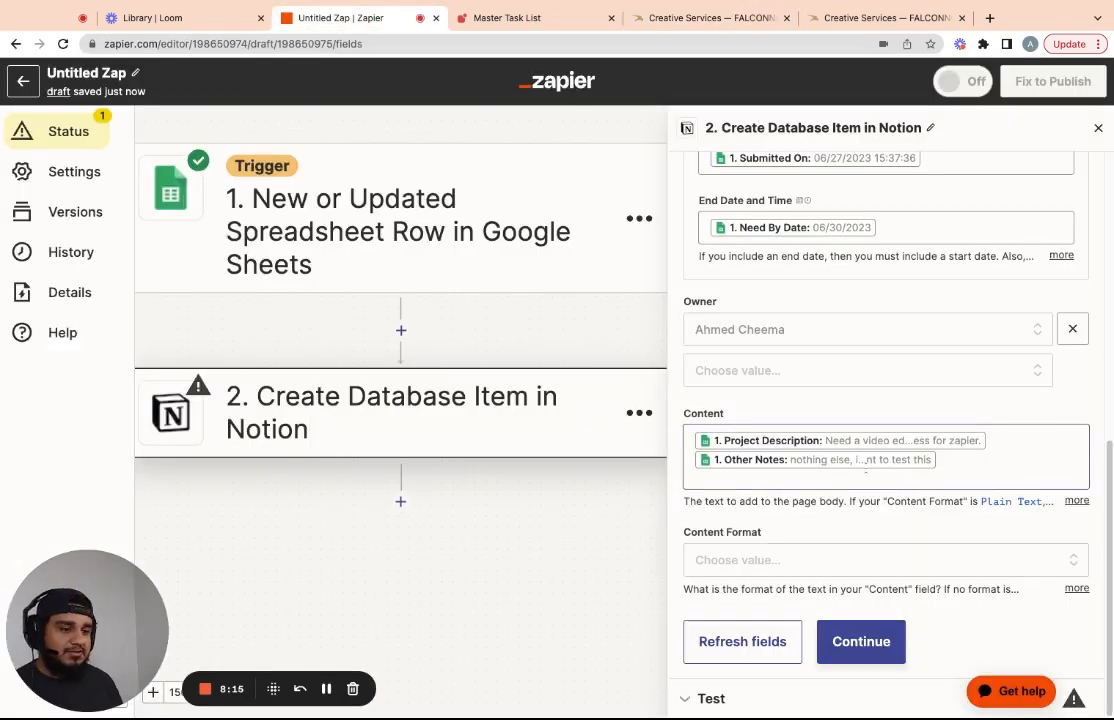
left_click(861, 645)
scroll(897, 565, "down", 3)
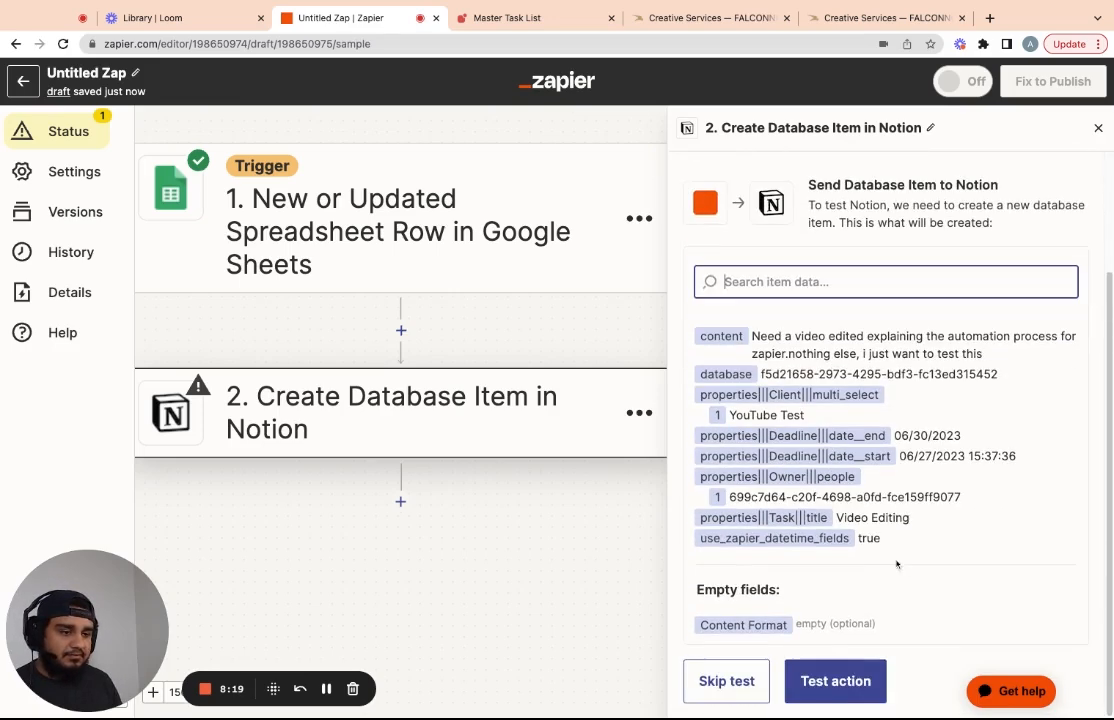
left_click(821, 689)
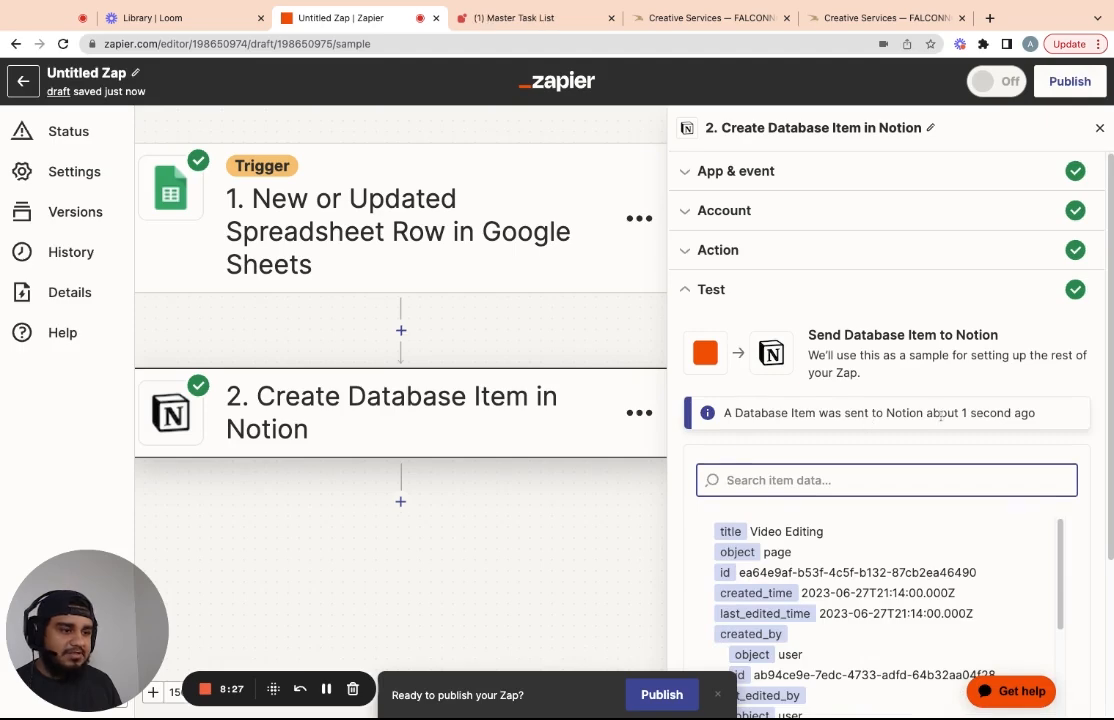
scroll(900, 420, "down", 3)
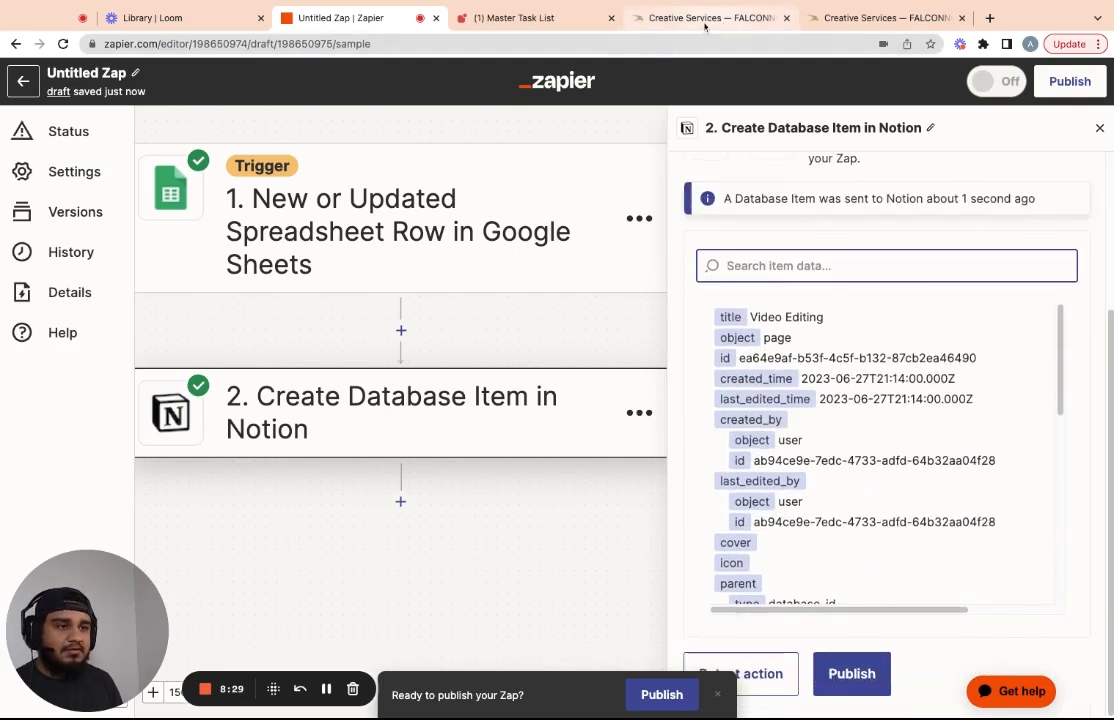
Open the new Video Editing page in Notion and check its form-copied content
left_click(525, 18)
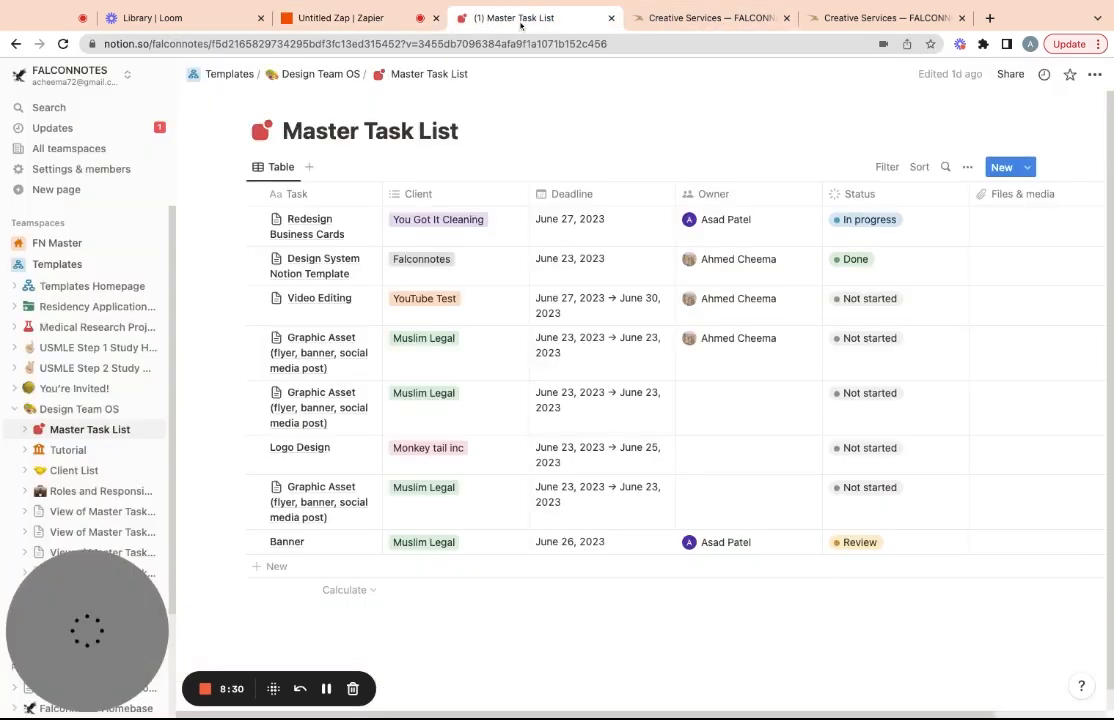
left_click(100, 129)
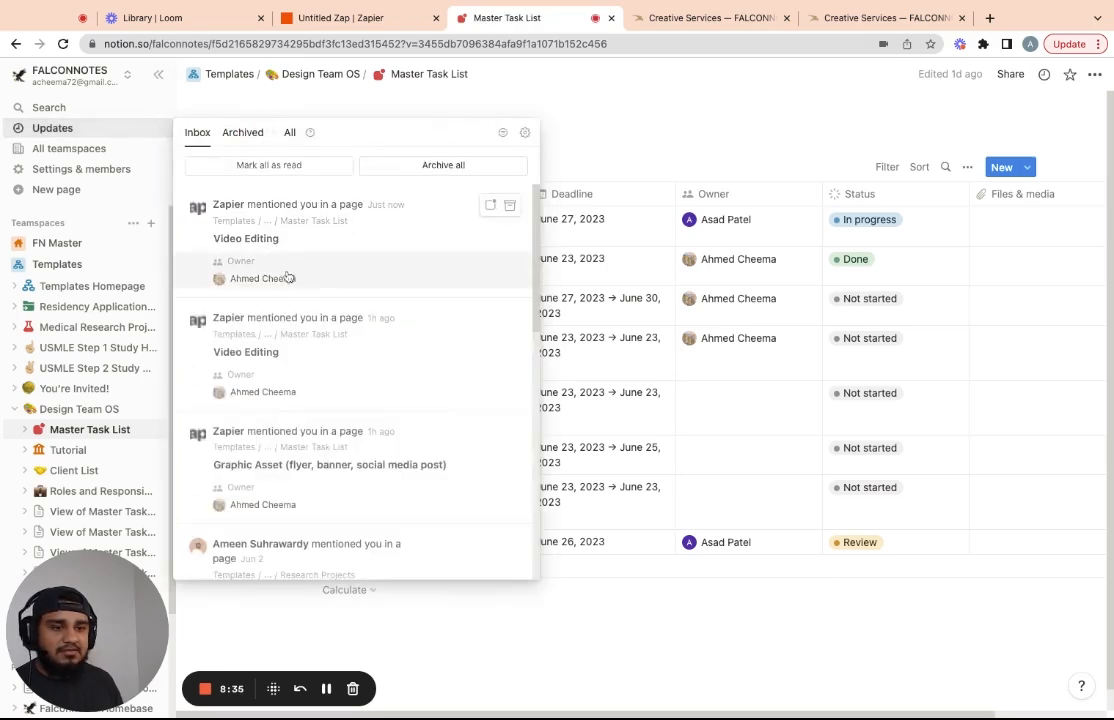
left_click(318, 271)
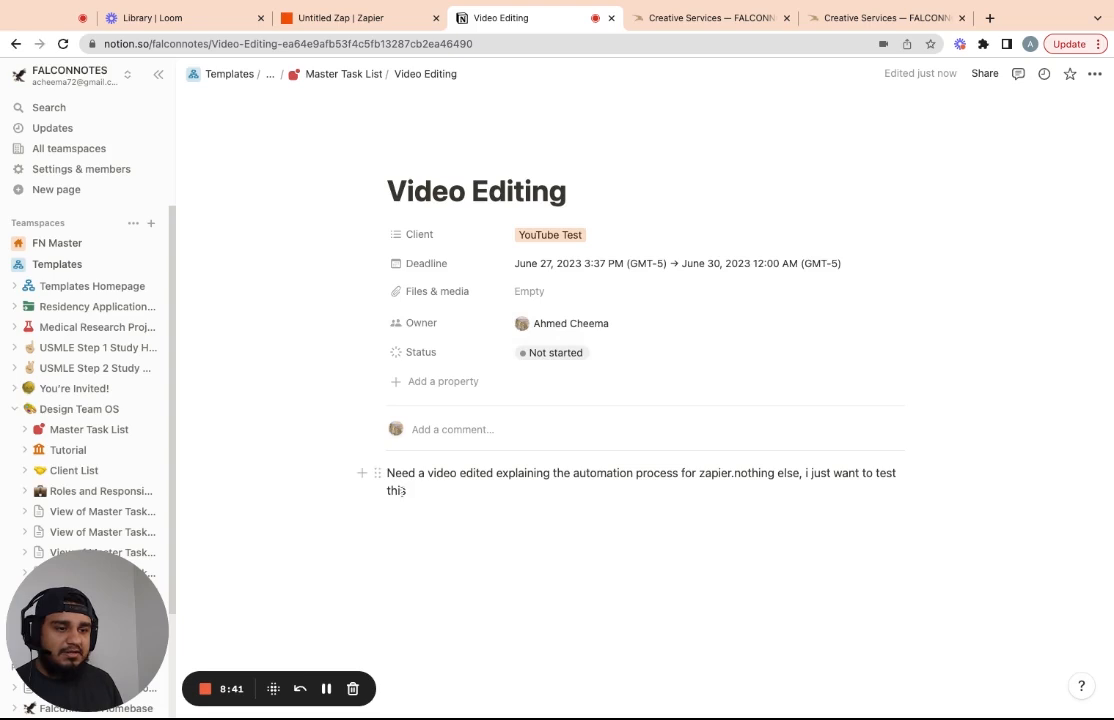
left_click(629, 473)
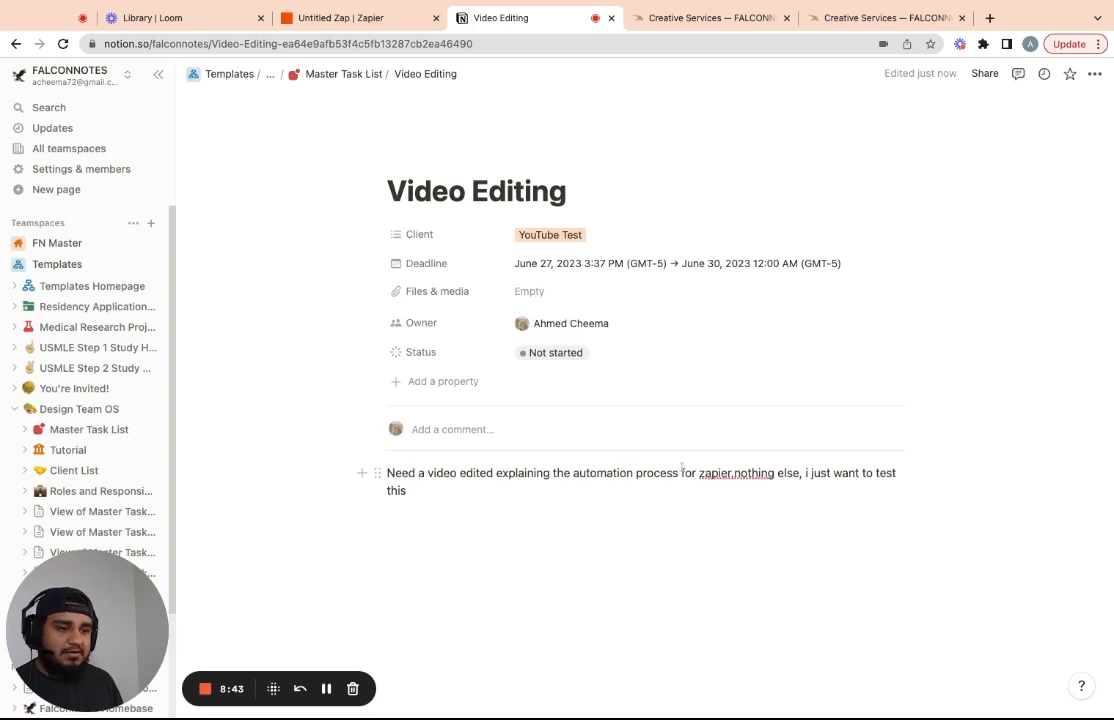
left_click(442, 524)
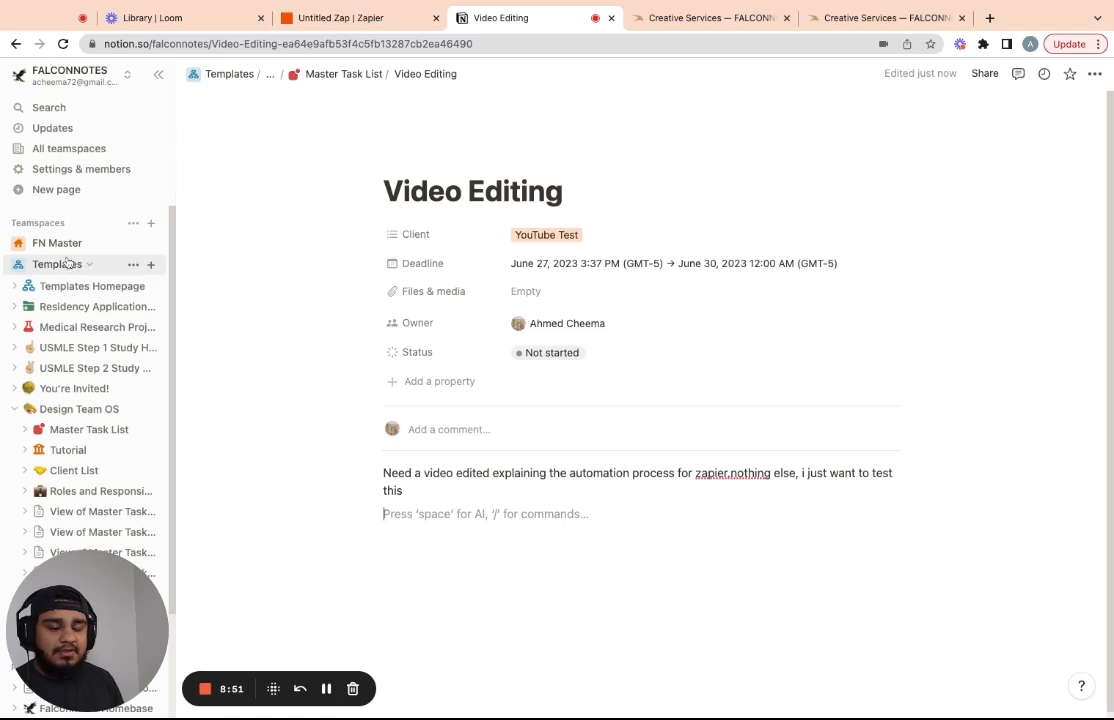
Go back to the Design Team OS page and scroll to the Task Assignment board
left_click(336, 76)
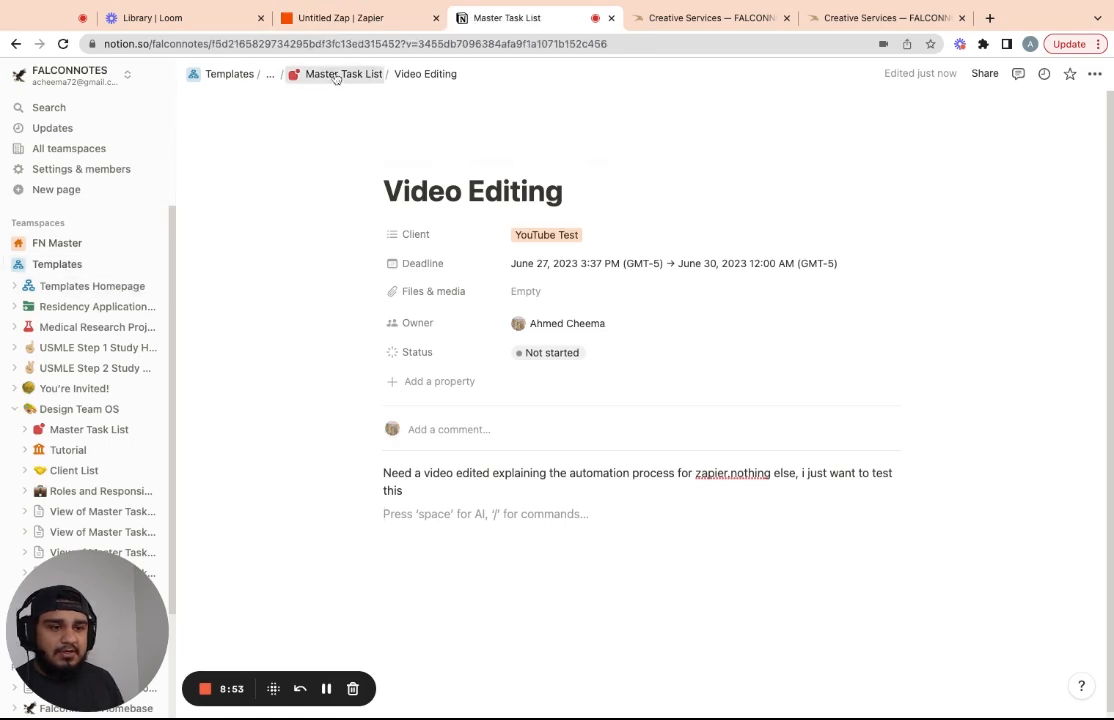
left_click(316, 74)
scroll(815, 398, "down", 10)
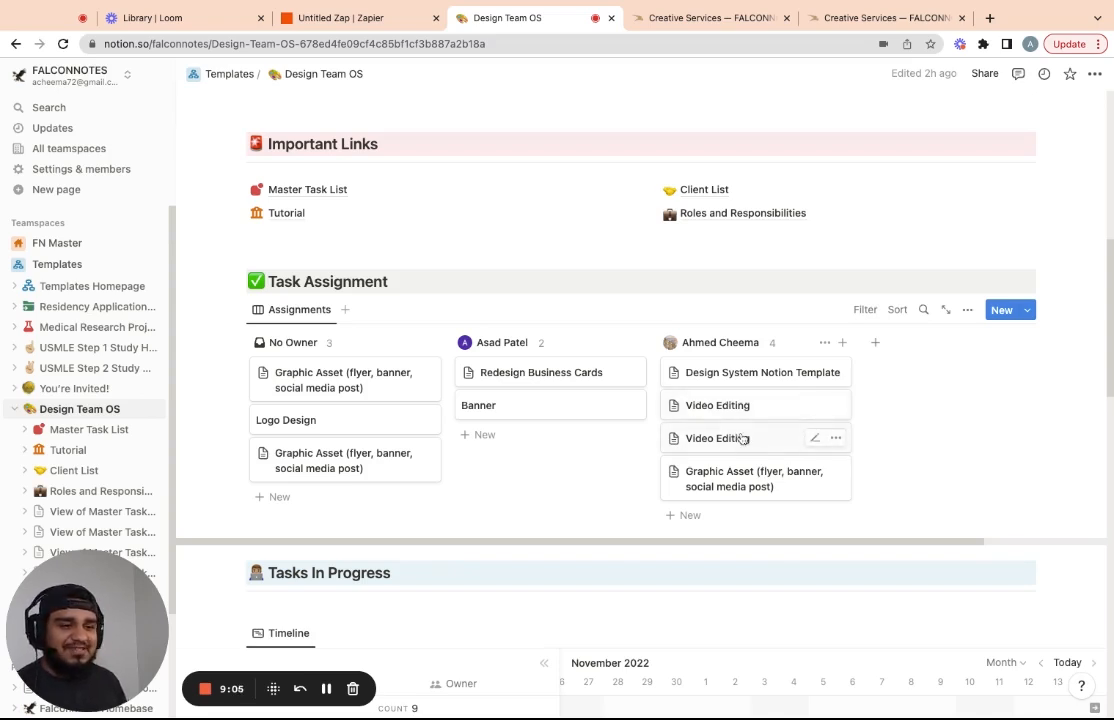
Publish the zap and go to the My Zaps list
left_click(381, 18)
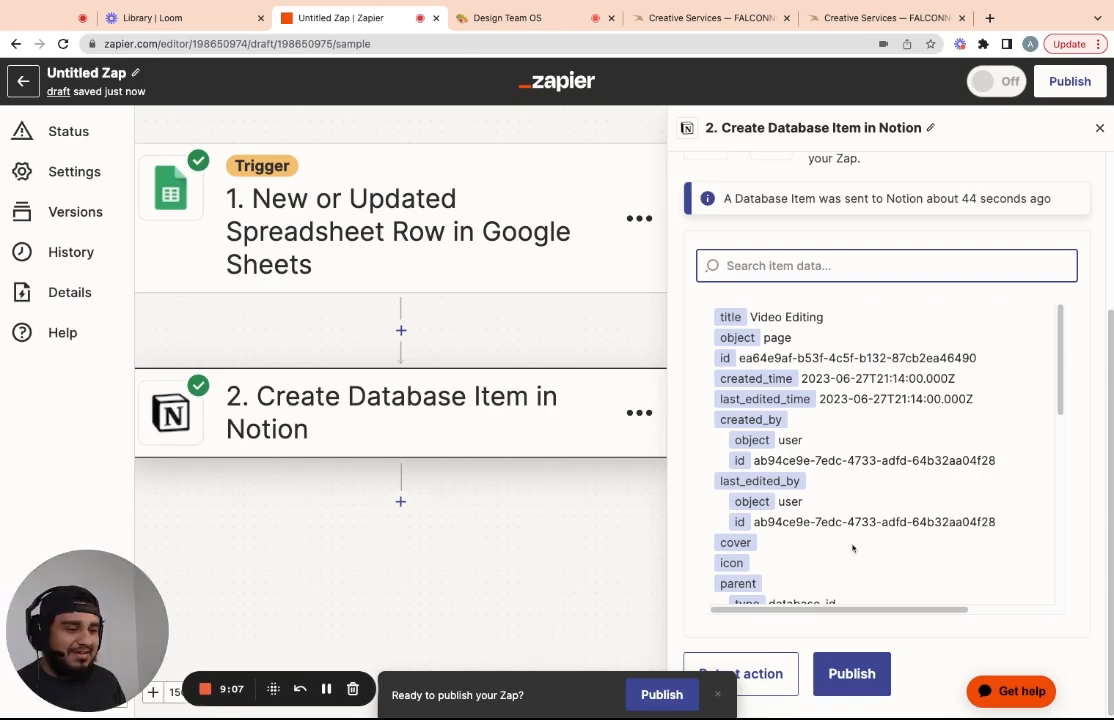
left_click(850, 675)
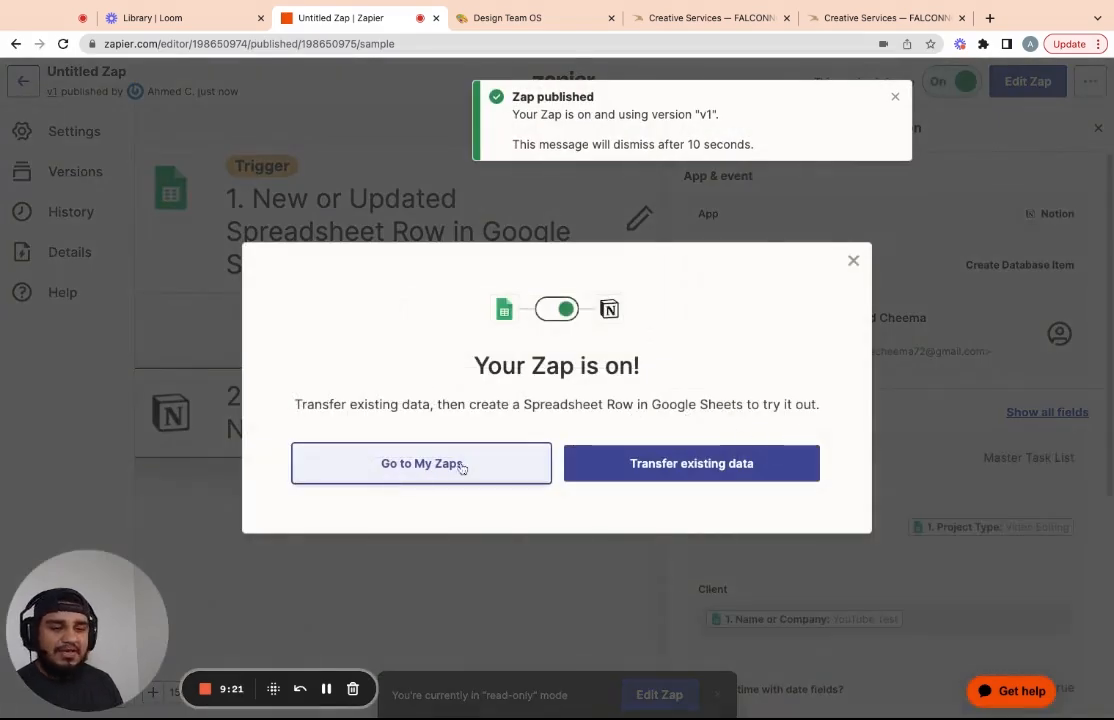
left_click(399, 466)
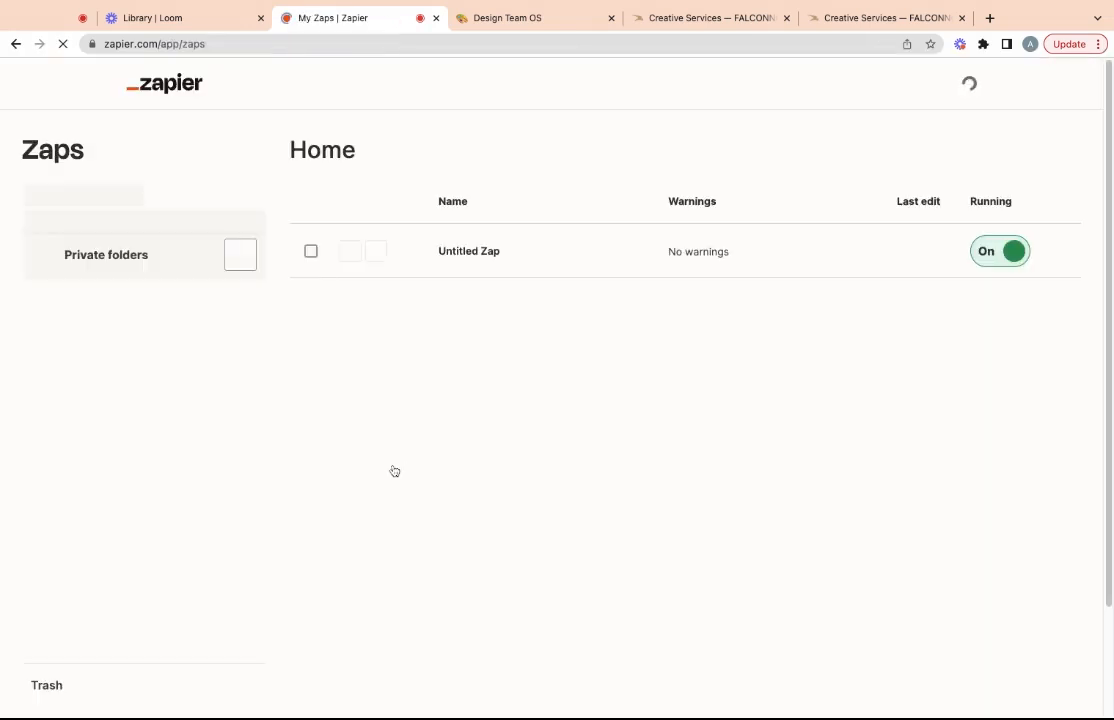
Rename the published zap to 'Creative Intake Notion'
left_click(704, 343)
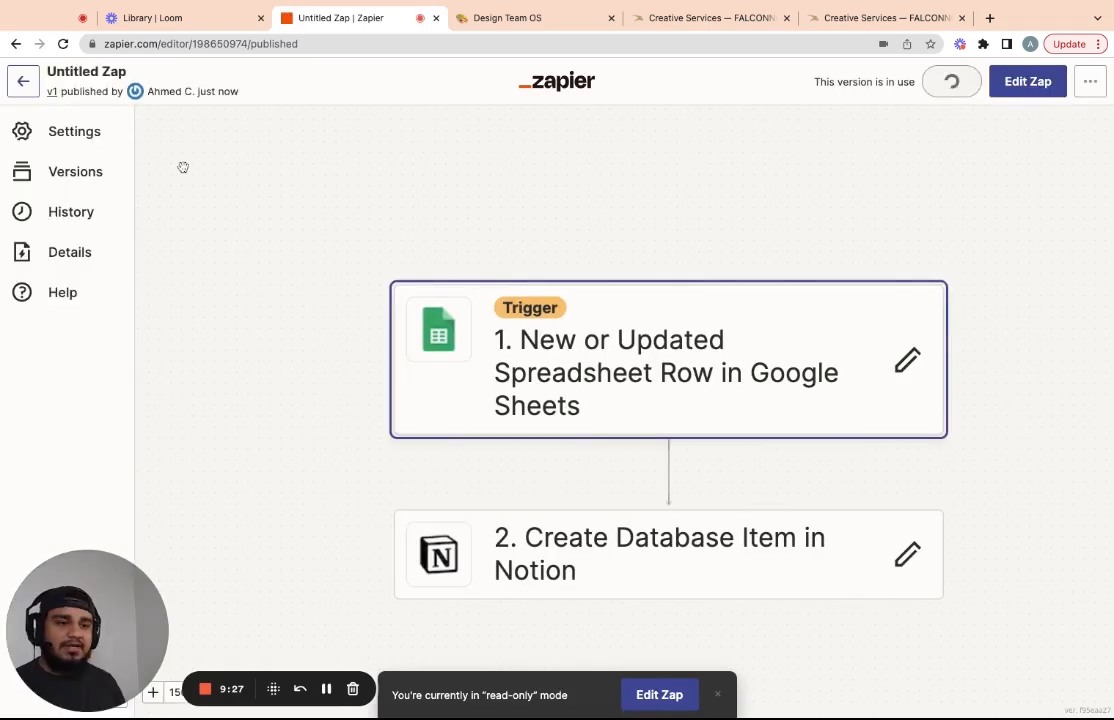
left_click(88, 78)
type("Cr")
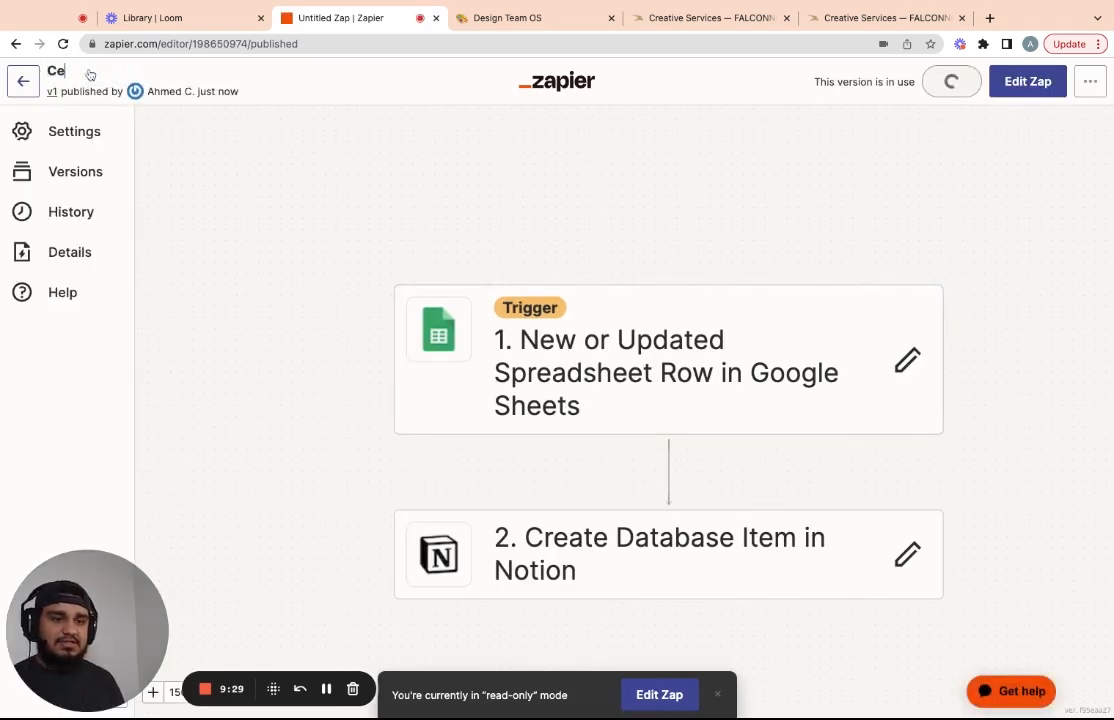
type("eative W")
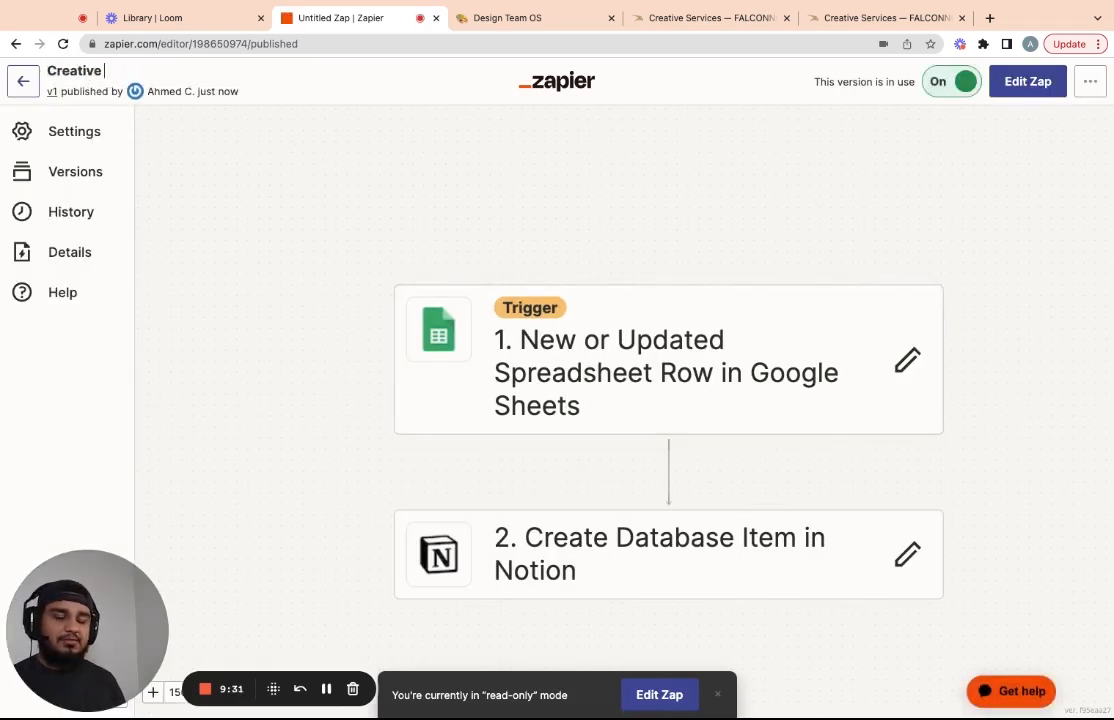
key("BackSpace")
key("BackSpace")
type("Intake")
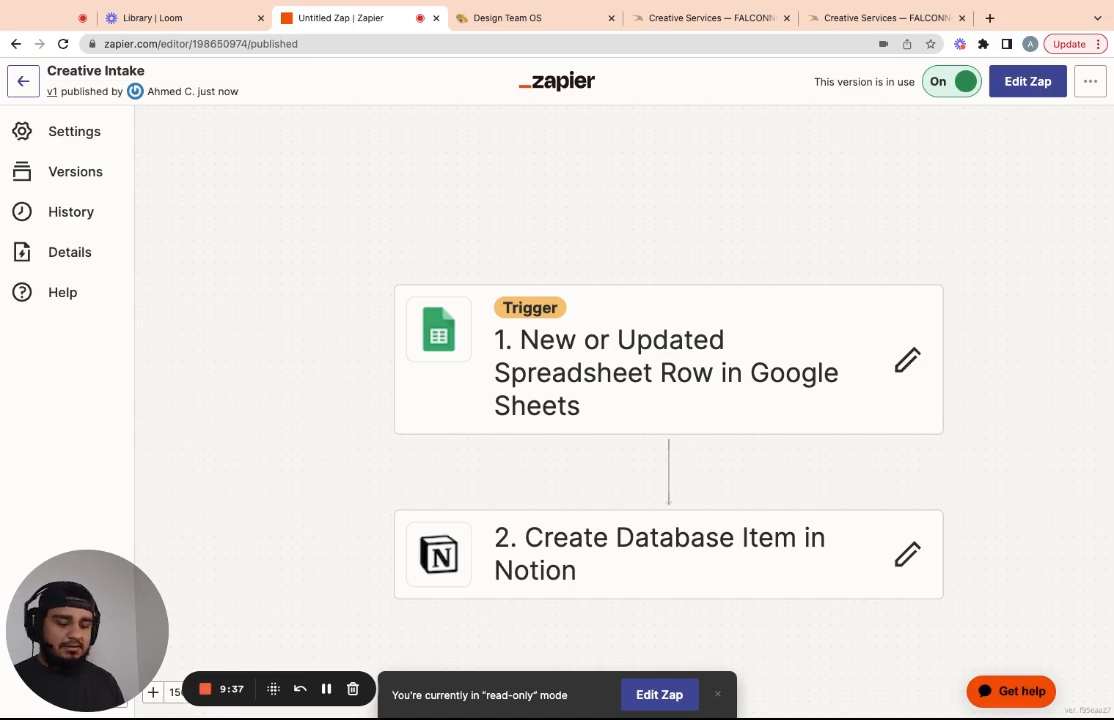
type(" Notion")
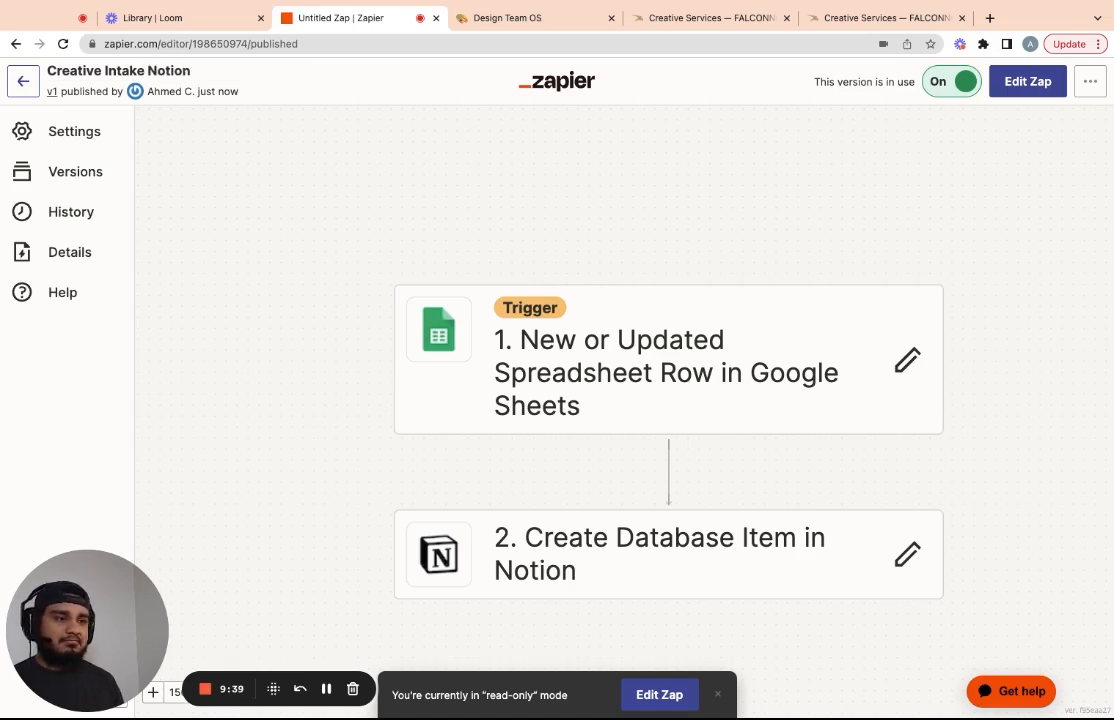
key("Return")
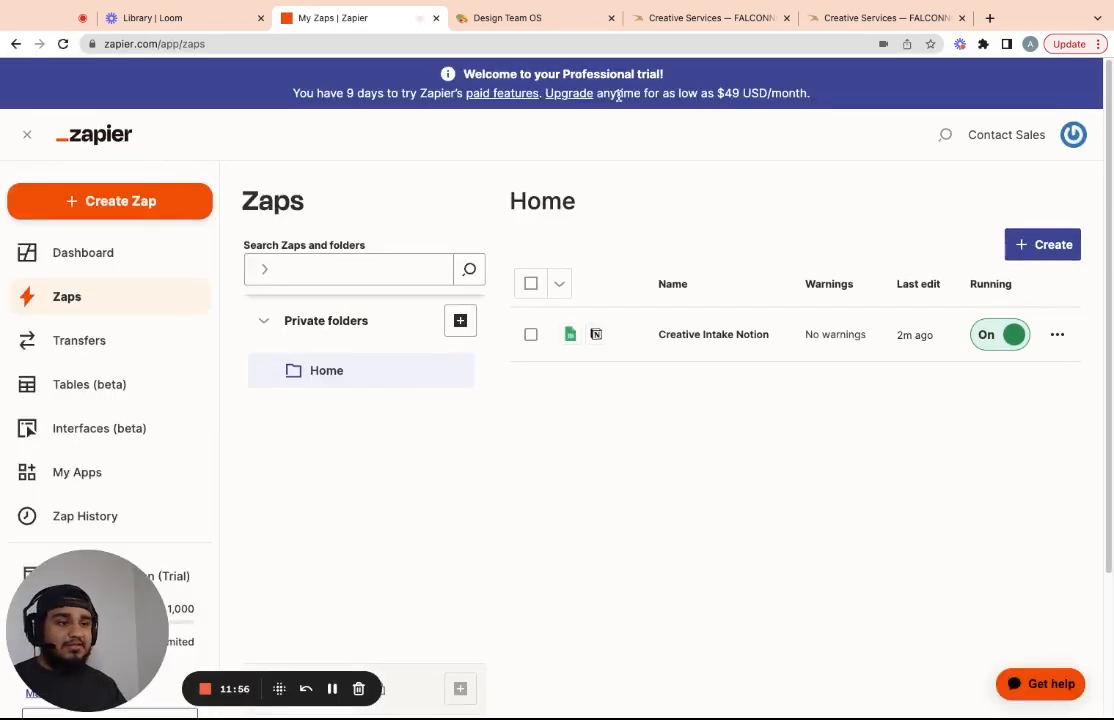
On the Creative Services form, enter a test name and the requester's e-mail address
left_click(691, 20)
scroll(545, 306, "up", 5)
left_click(391, 405)
type("youtube test final")
left_click(400, 460)
key("Down")
key("Return")
Choose Web Design, describe it as 'web design something nice', and set Need By Date 07/06/2023
left_click(420, 548)
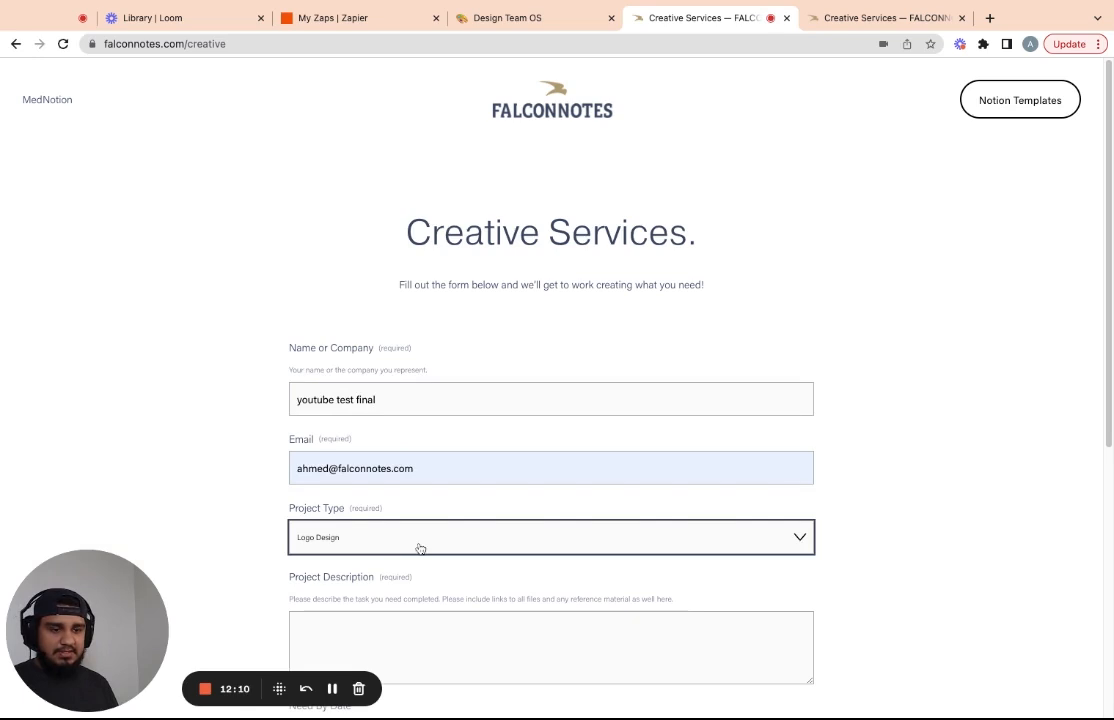
key("Down")
scroll(473, 400, "down", 3)
left_click(473, 368)
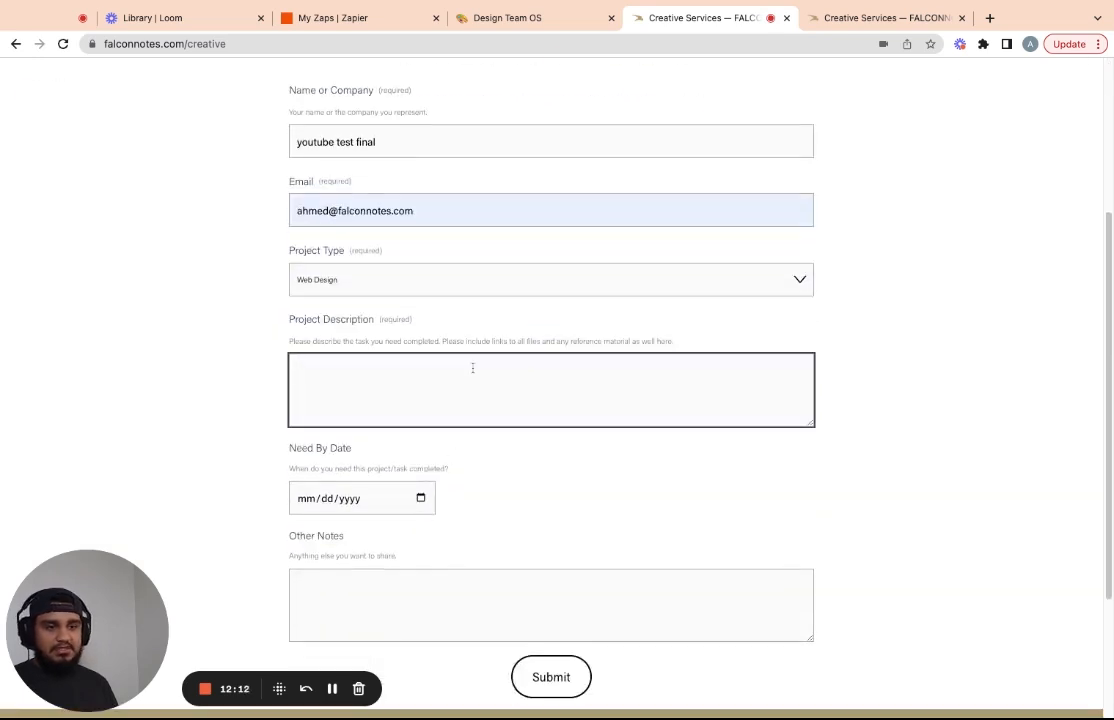
type("web de")
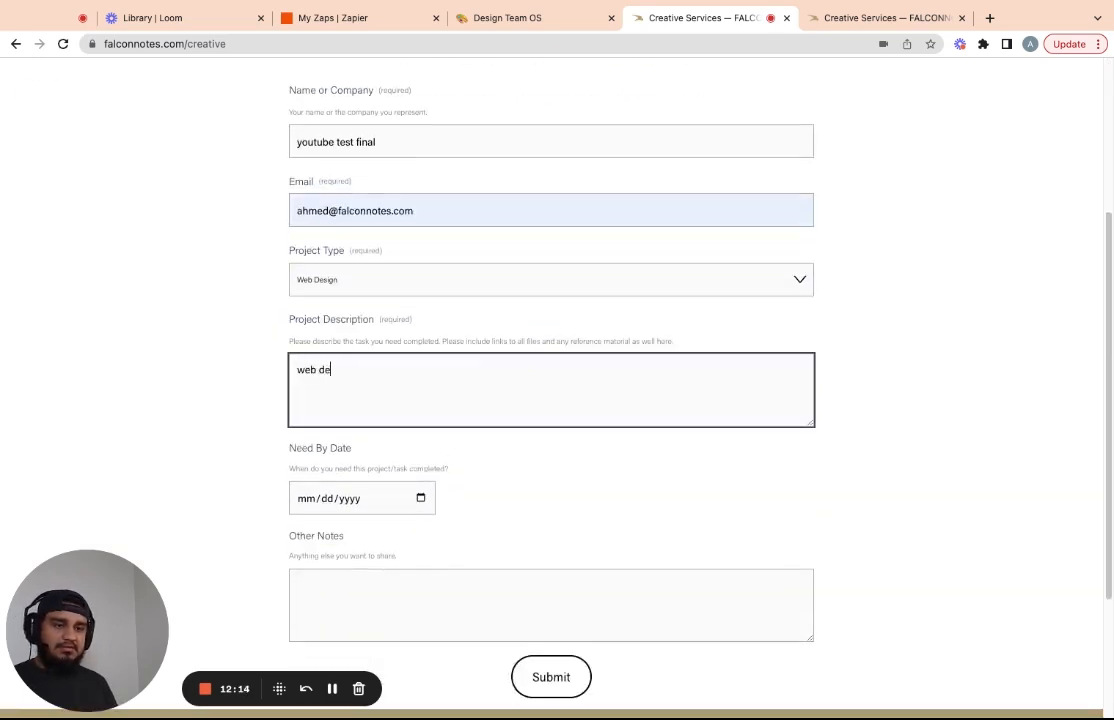
type("sign something nice")
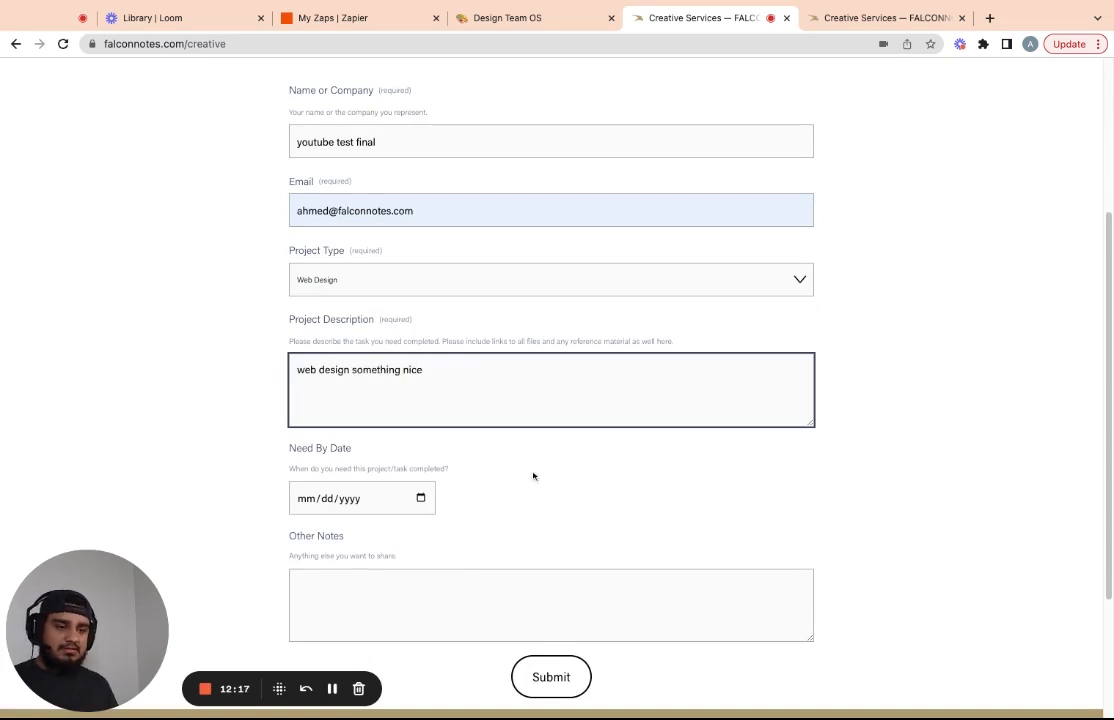
left_click(379, 504)
left_click(351, 501)
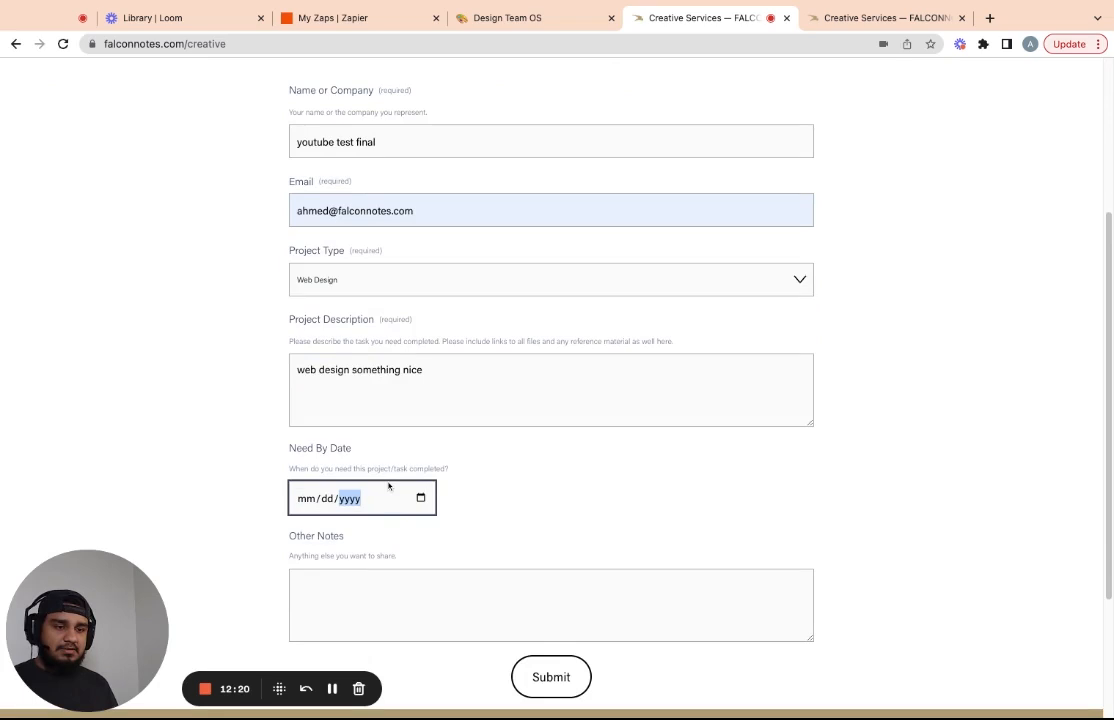
left_click(388, 486)
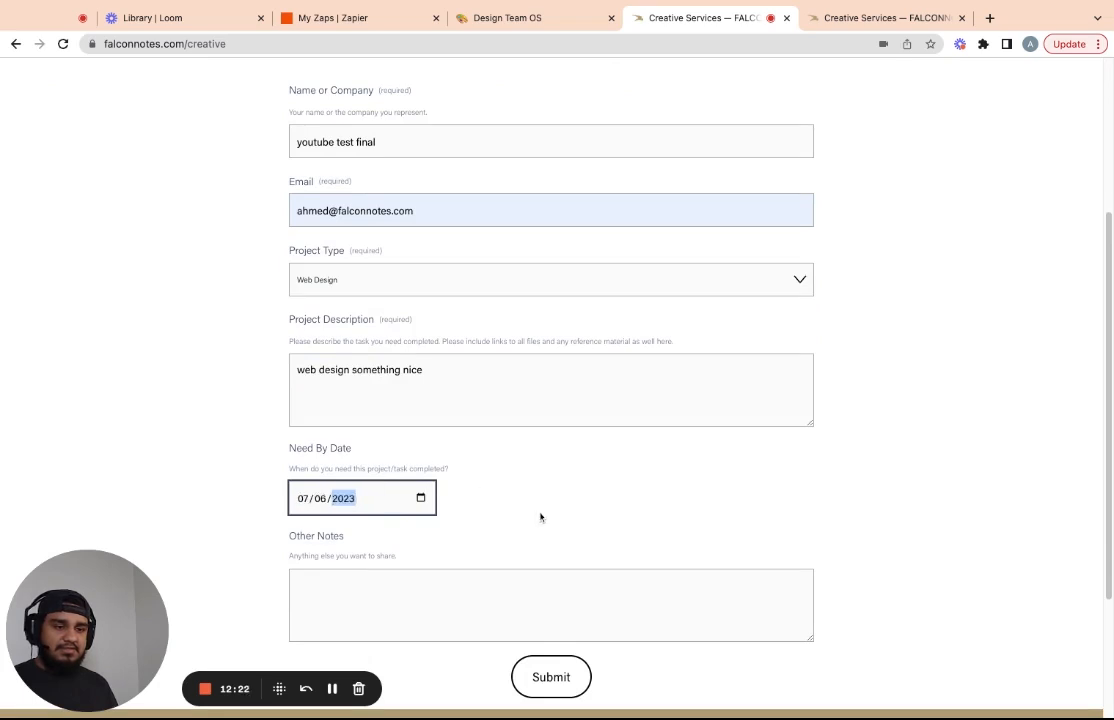
Add 'nothign else' as Other Notes and submit the request, reaching the thank-you message
scroll(540, 517, "down", 2)
left_click(414, 407)
type("nothign else")
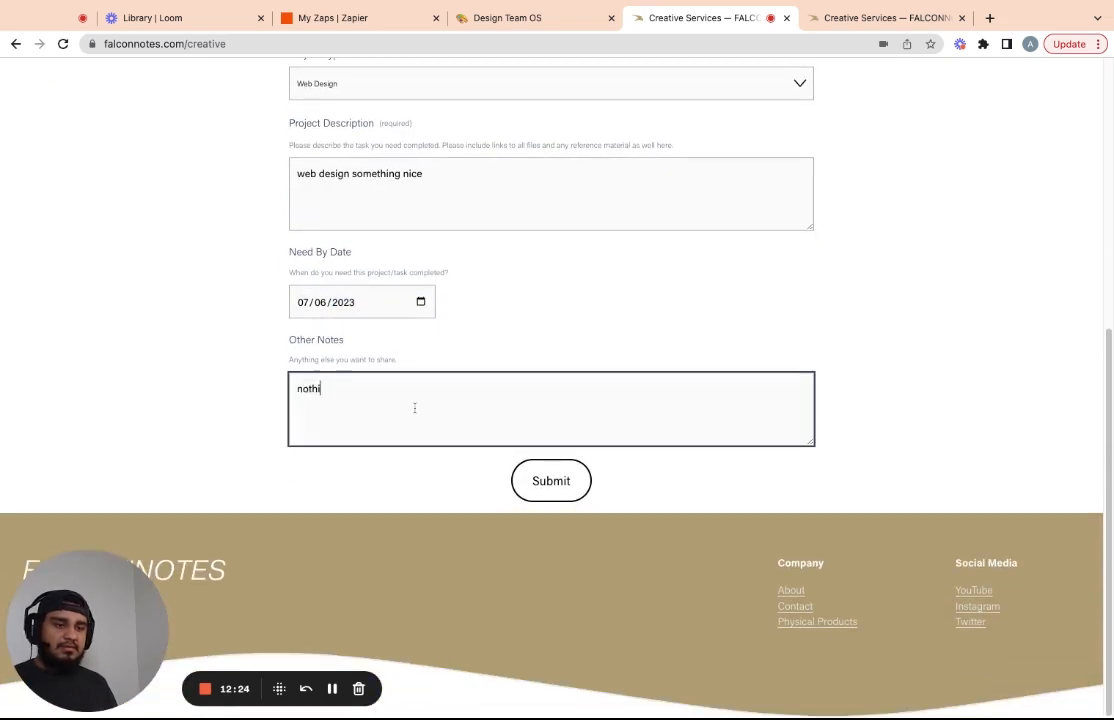
left_click(554, 484)
left_click_drag(319, 244, 573, 245)
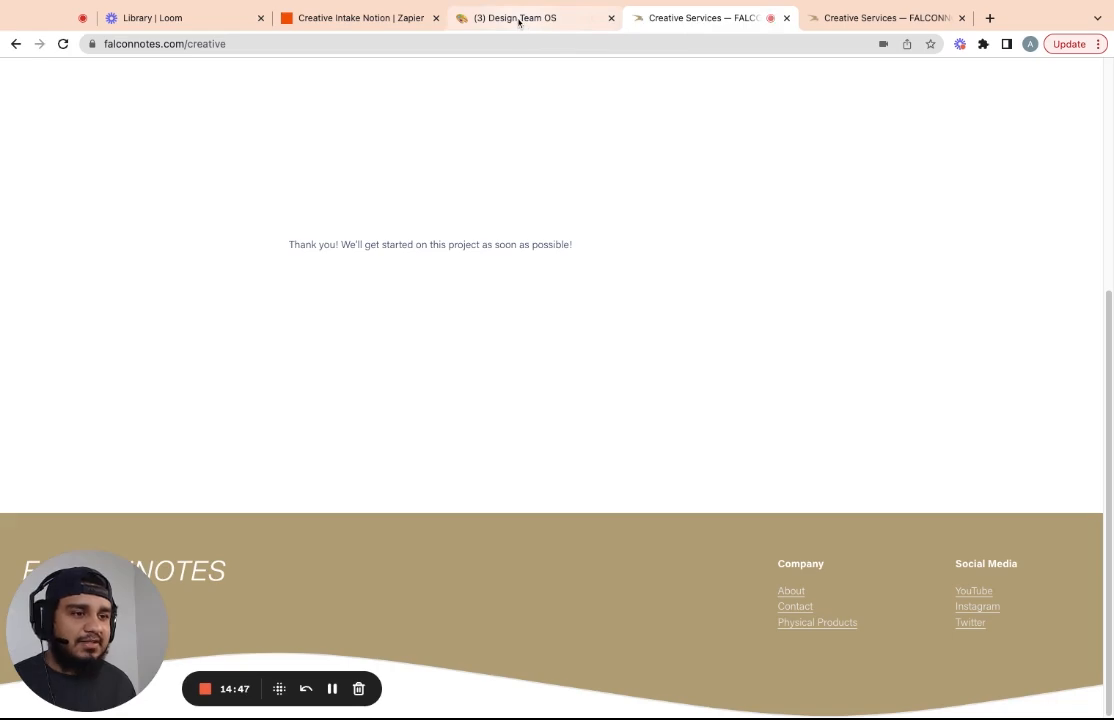
On the Design Team OS board, set the new Web Design task's status to In progress
left_click(518, 20)
left_click(84, 130)
left_click(82, 130)
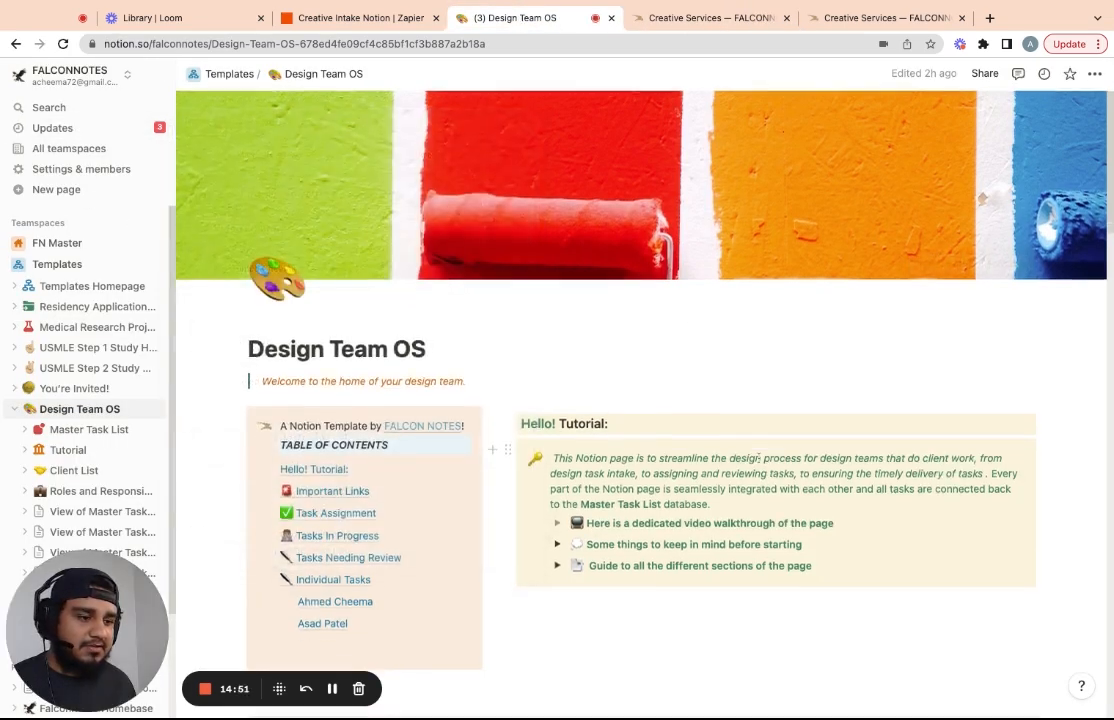
scroll(759, 457, "down", 6)
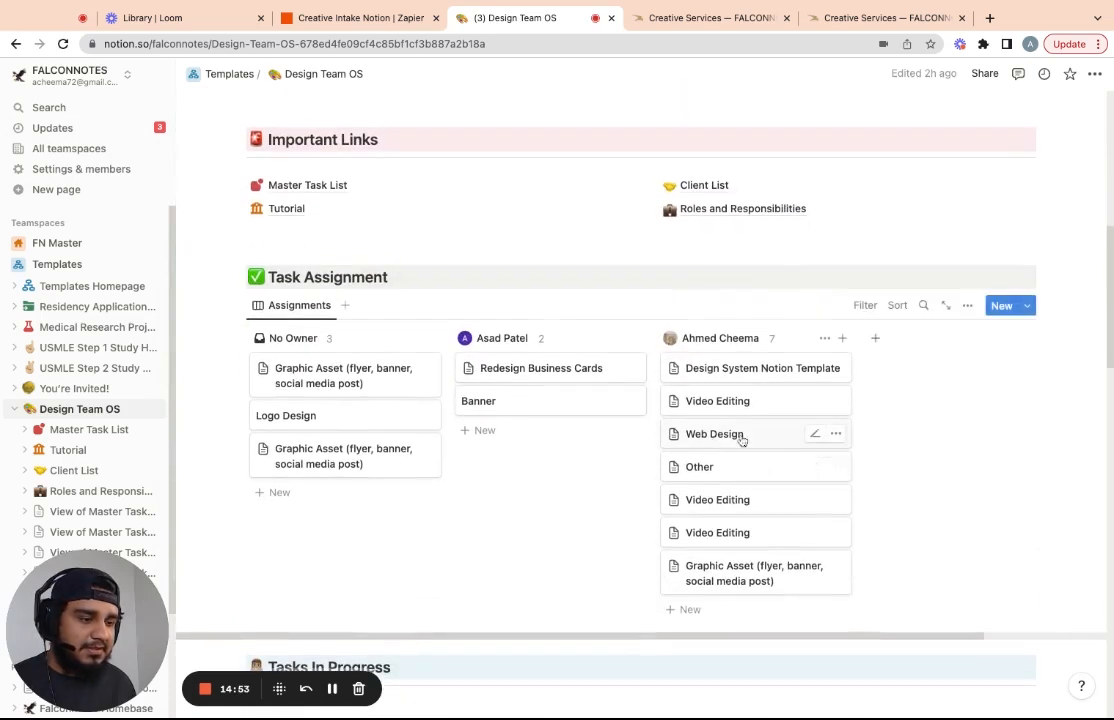
left_click(737, 437)
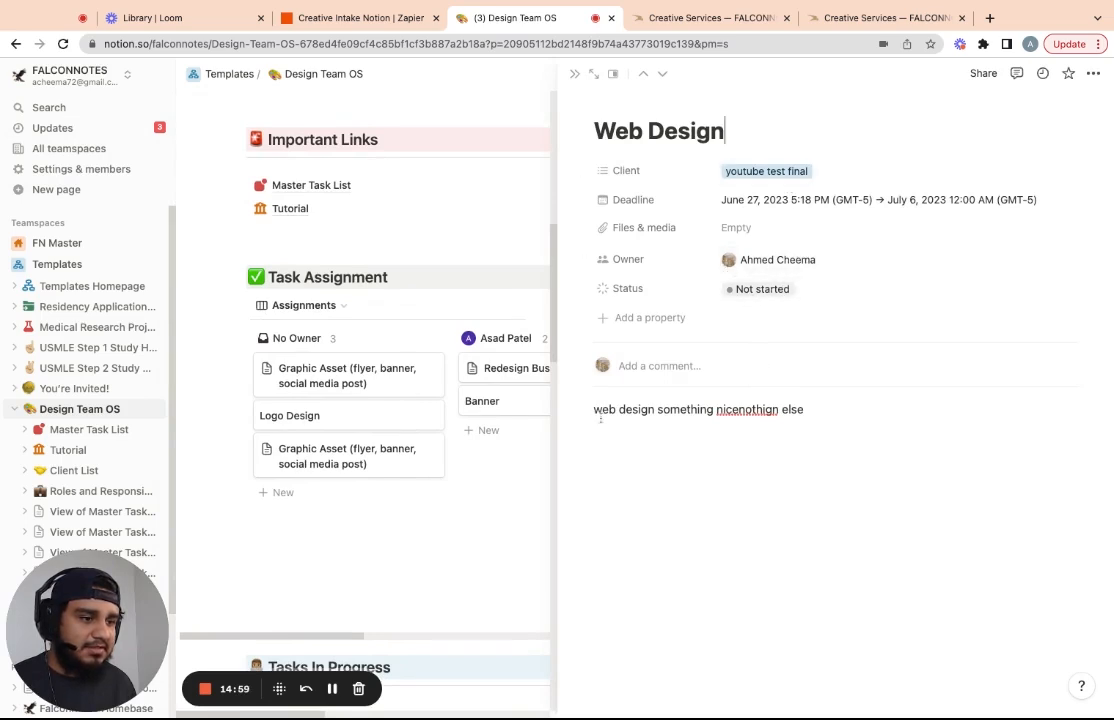
left_click(757, 290)
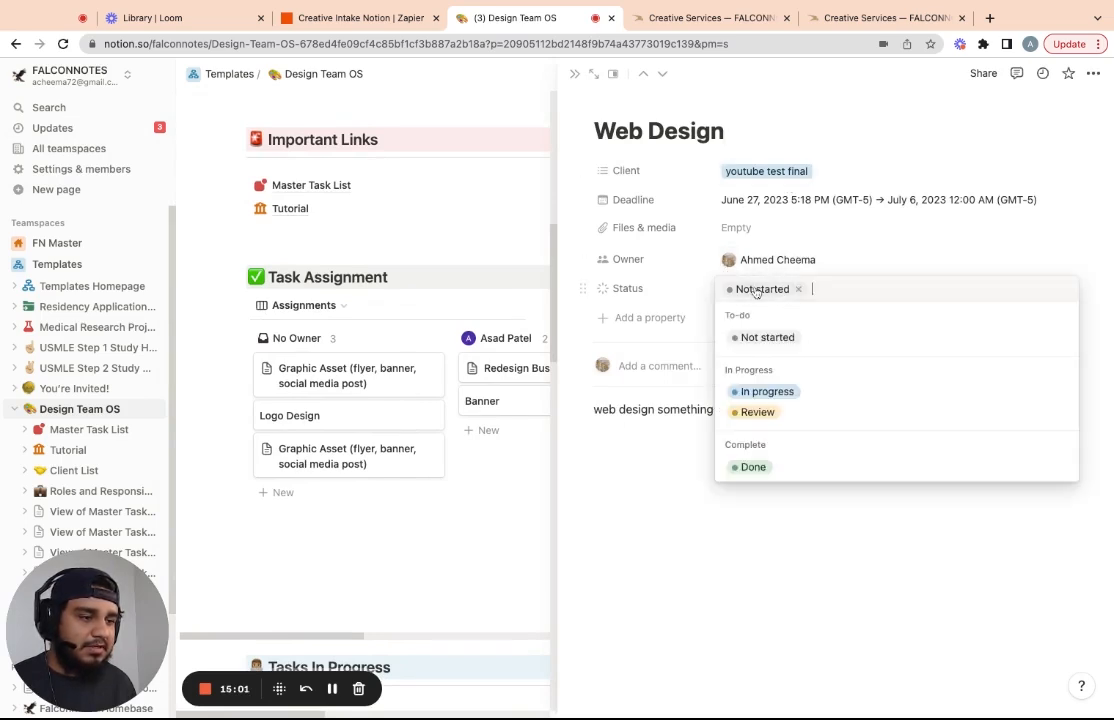
left_click(757, 391)
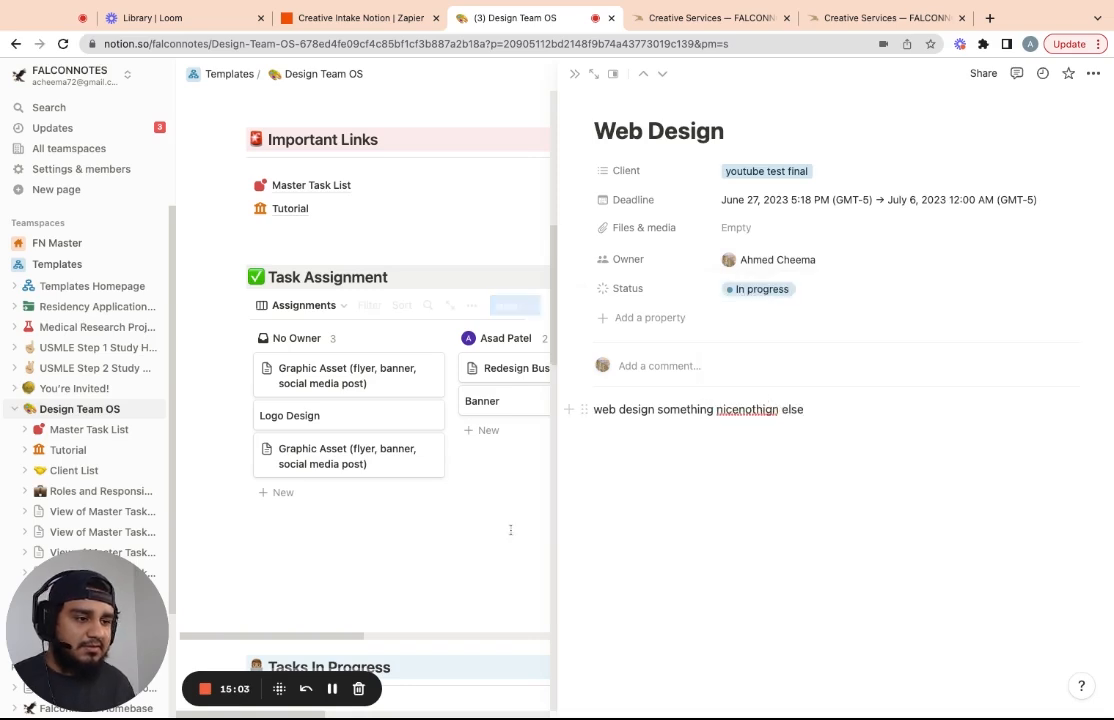
left_click(503, 531)
left_click(408, 230)
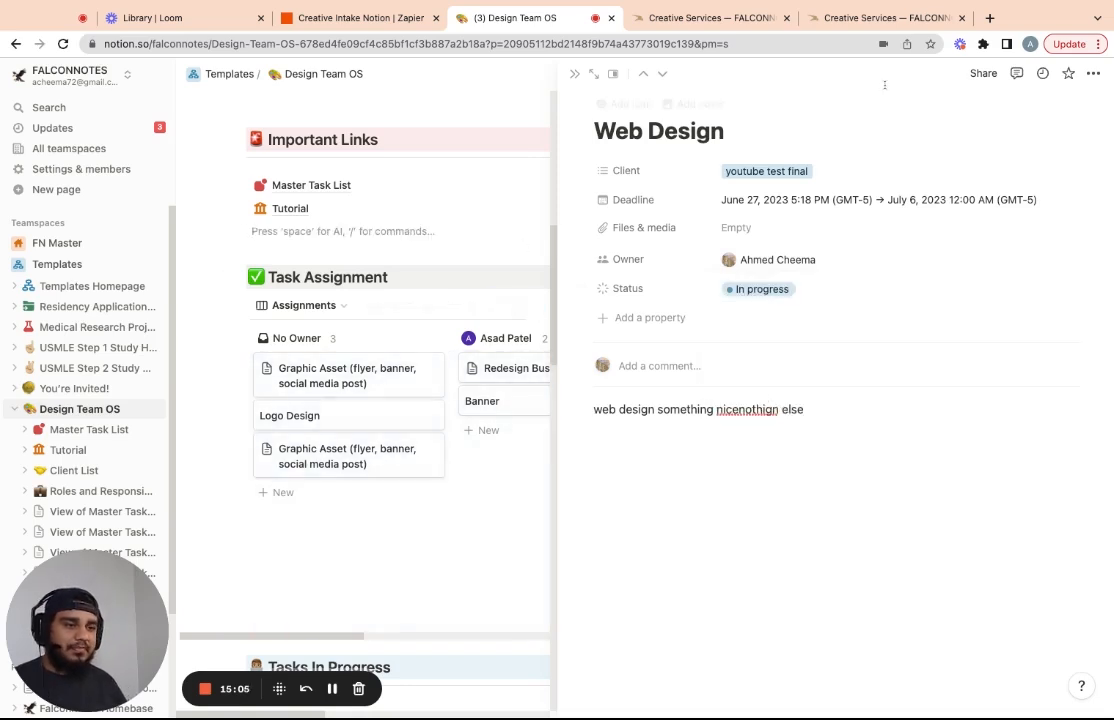
left_click(574, 74)
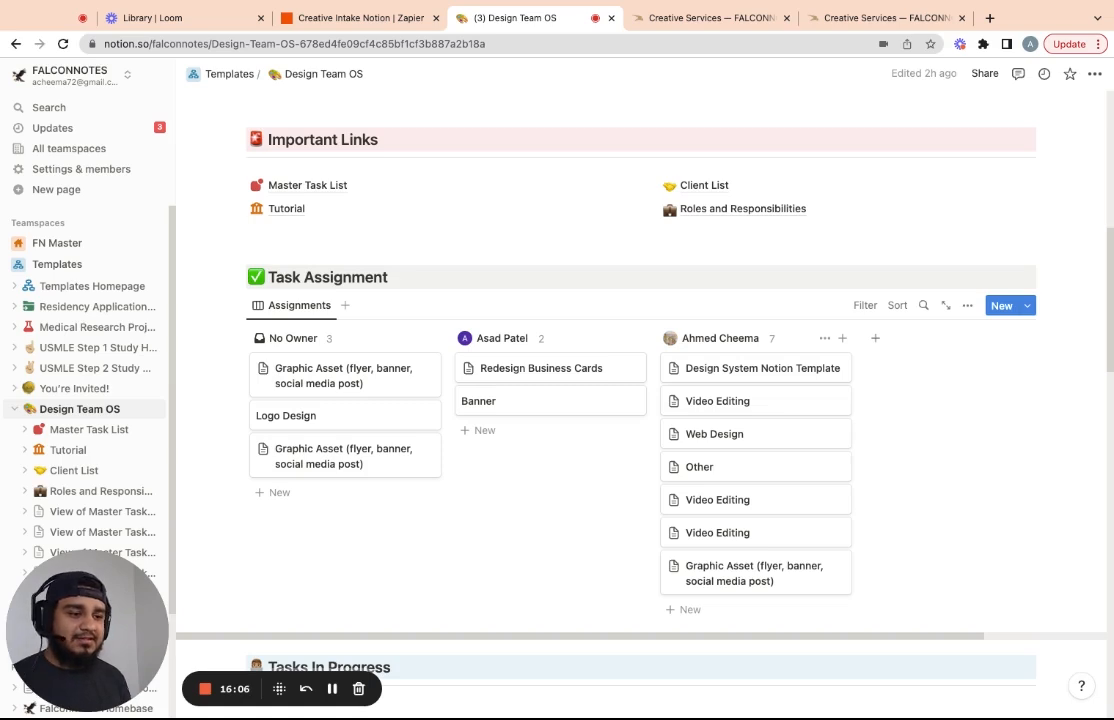